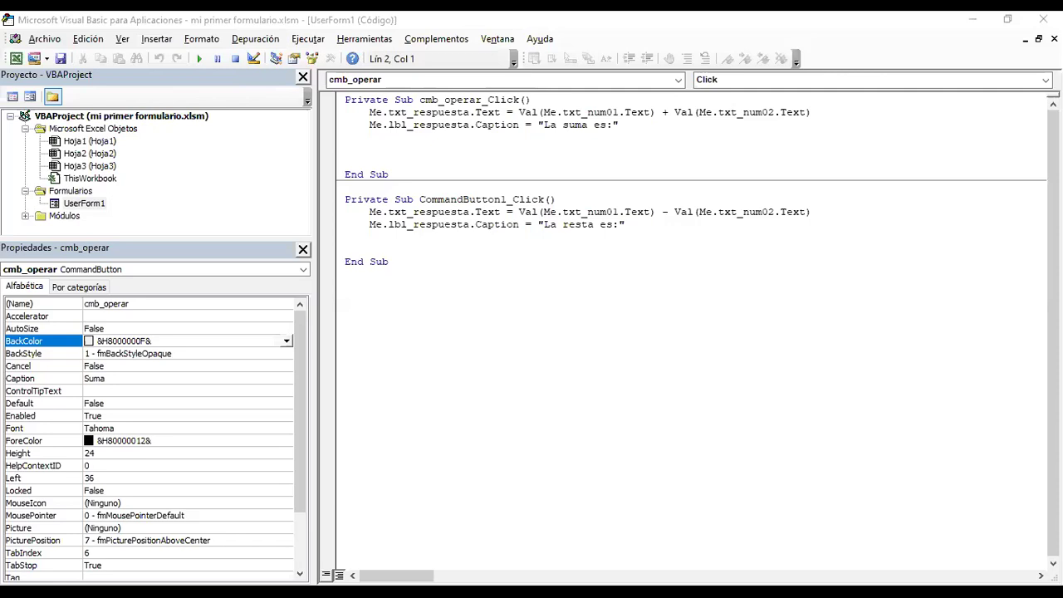
# - Leave the VBA code window and return to the Excel workbook showing Hoja1
pyautogui.click(345, 274)
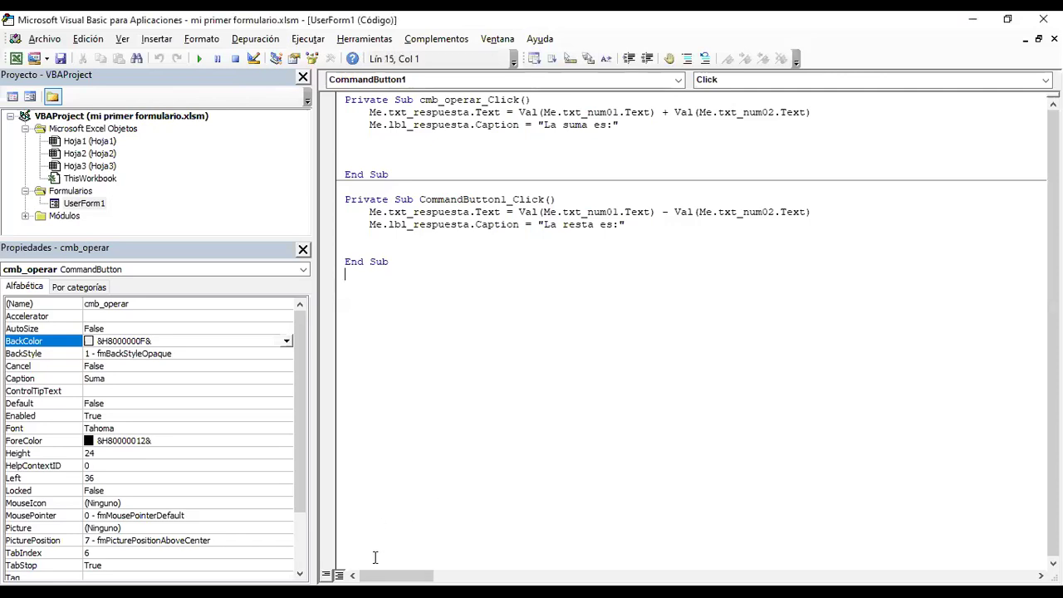
pyautogui.hotkey('alt', 'F11')
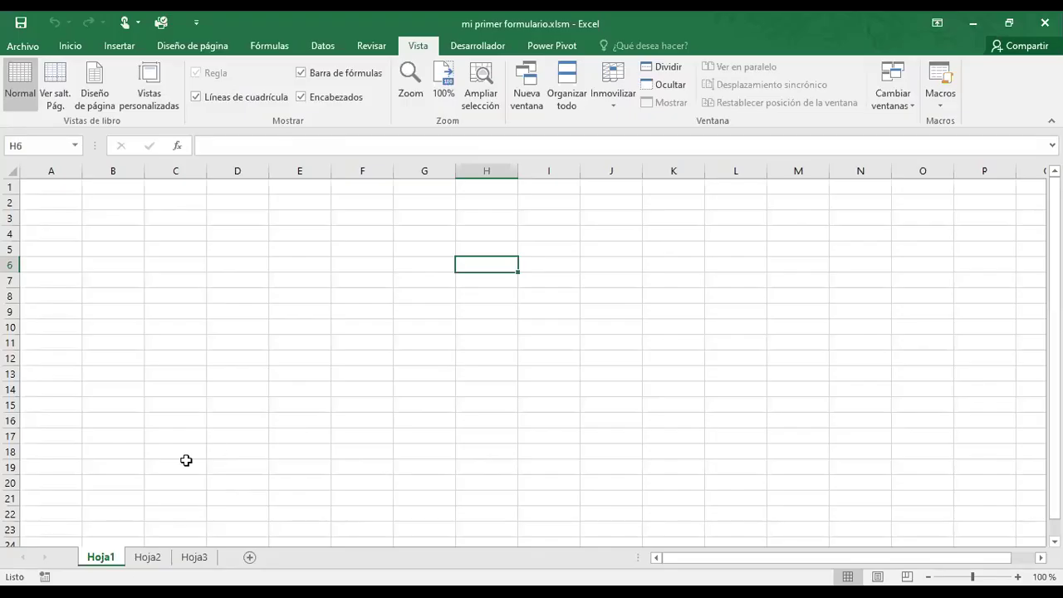
# - Open the calculator form from the button on Hoja3, then close it
pyautogui.click(142, 559)
pyautogui.click(195, 561)
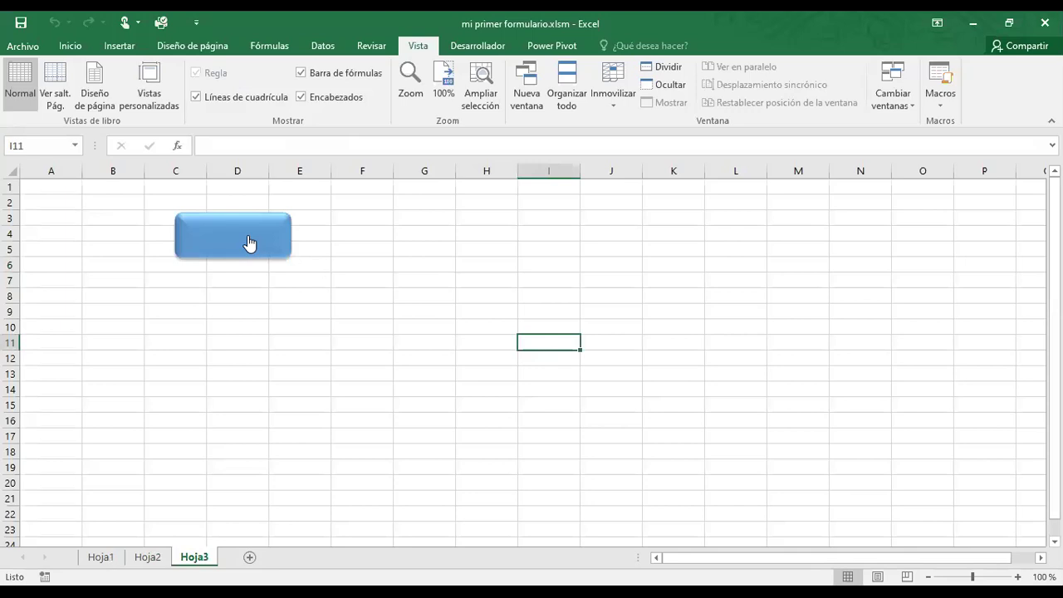
pyautogui.click(249, 242)
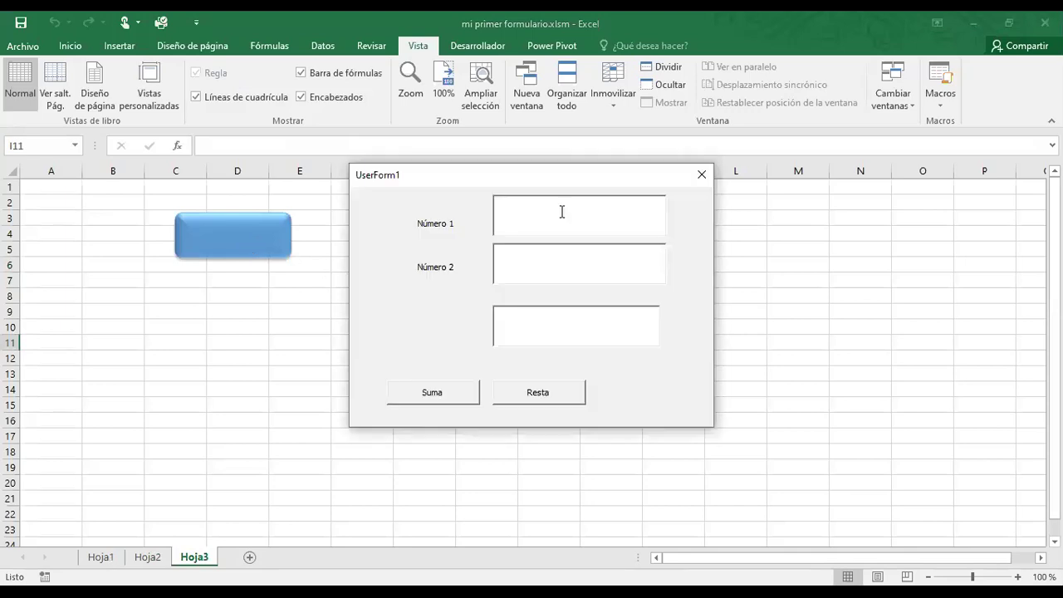
pyautogui.click(702, 175)
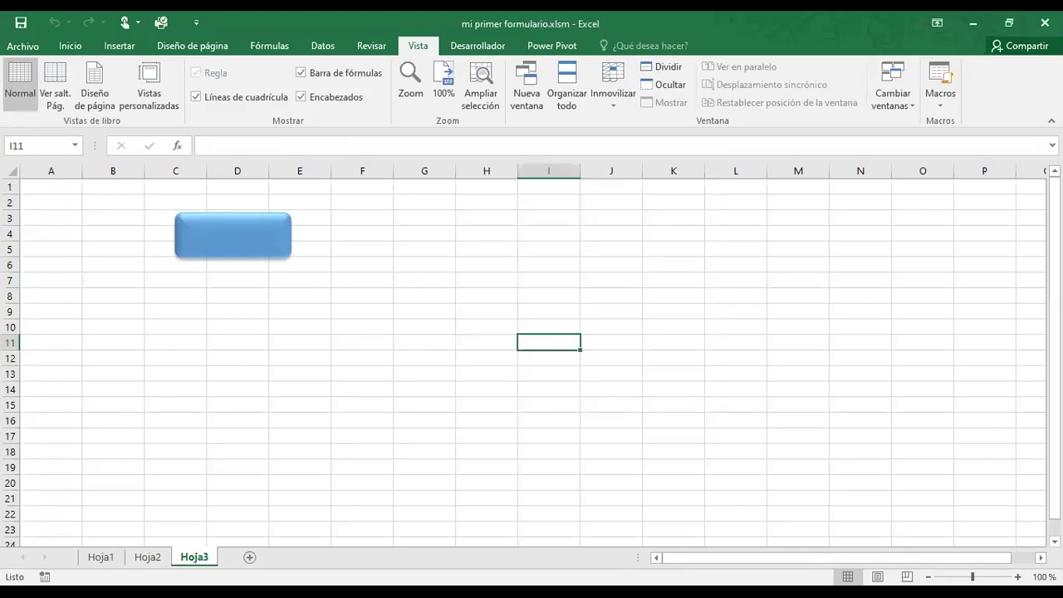
# - Select cell B2 on Hoja1 and go back to the UserForm1 design in VBA
pyautogui.click(101, 556)
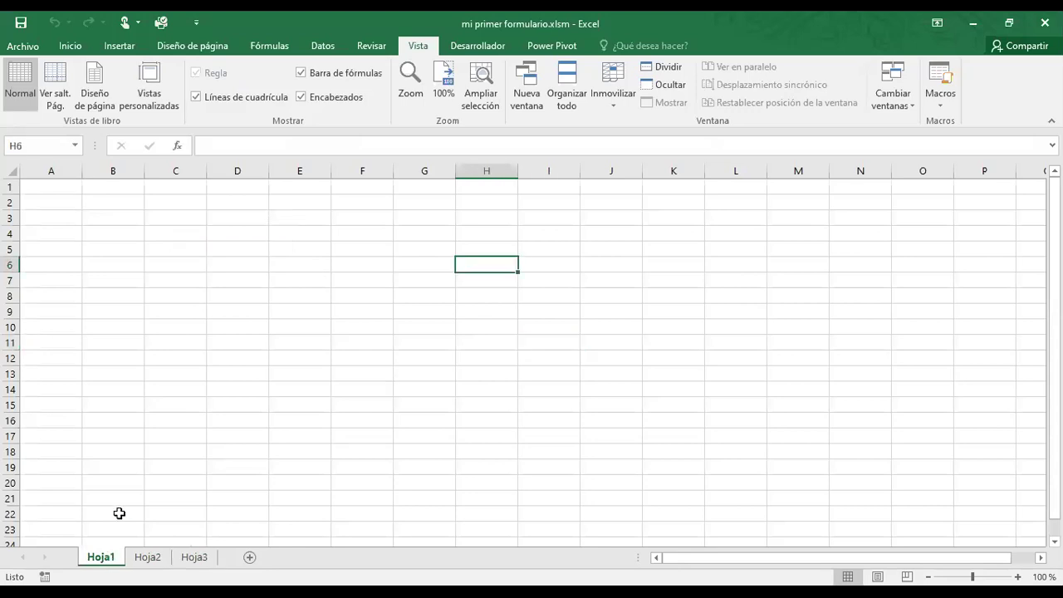
pyautogui.click(100, 204)
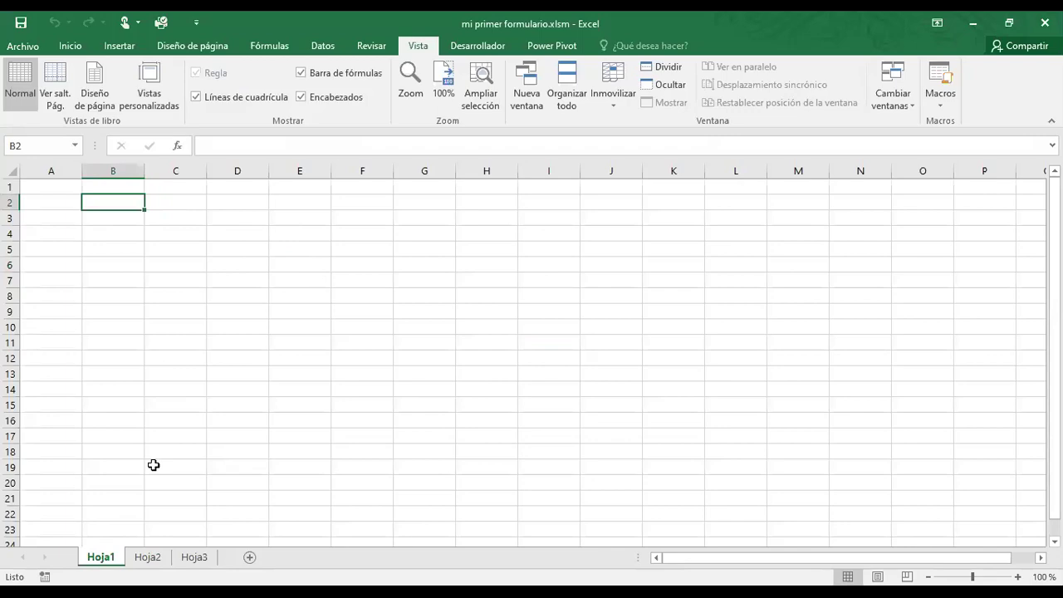
pyautogui.hotkey('alt', 'F11')
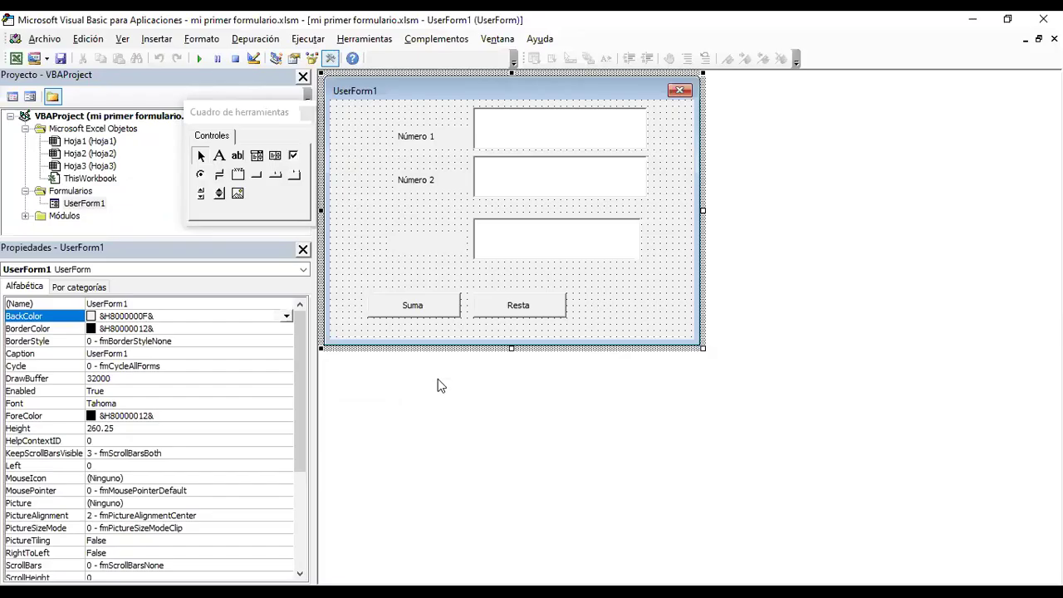
# - Open the Suma button's code and add a blank line after the 'La resta es:' caption line
pyautogui.doubleClick(421, 299)
pyautogui.click(631, 226)
pyautogui.press('Return')
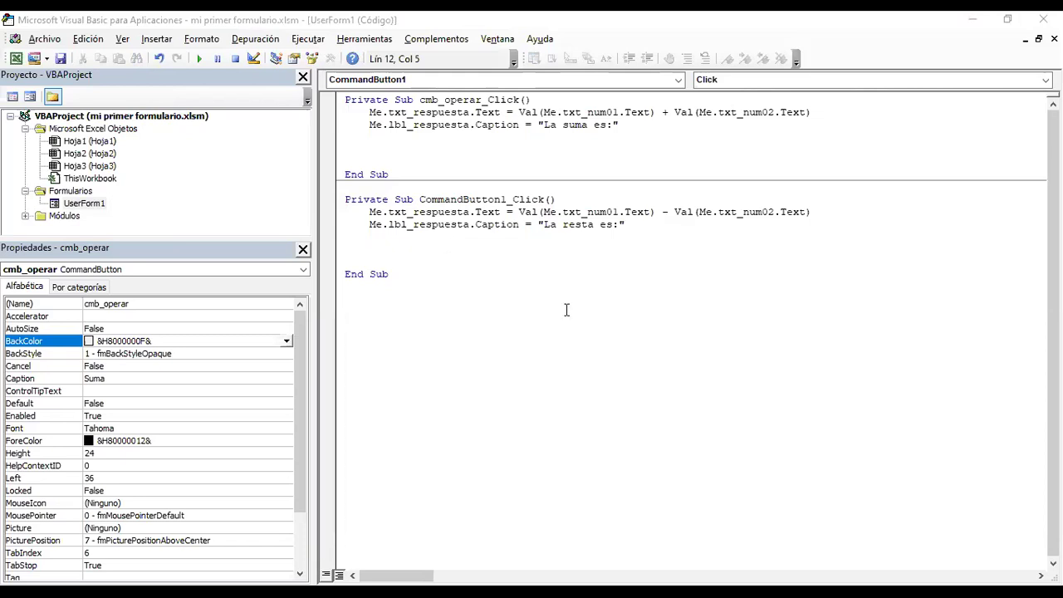
# - Begin the new line with hoja1.Cells(, choosing Cells from IntelliSense
pyautogui.click(395, 240)
pyautogui.write('hoja1')
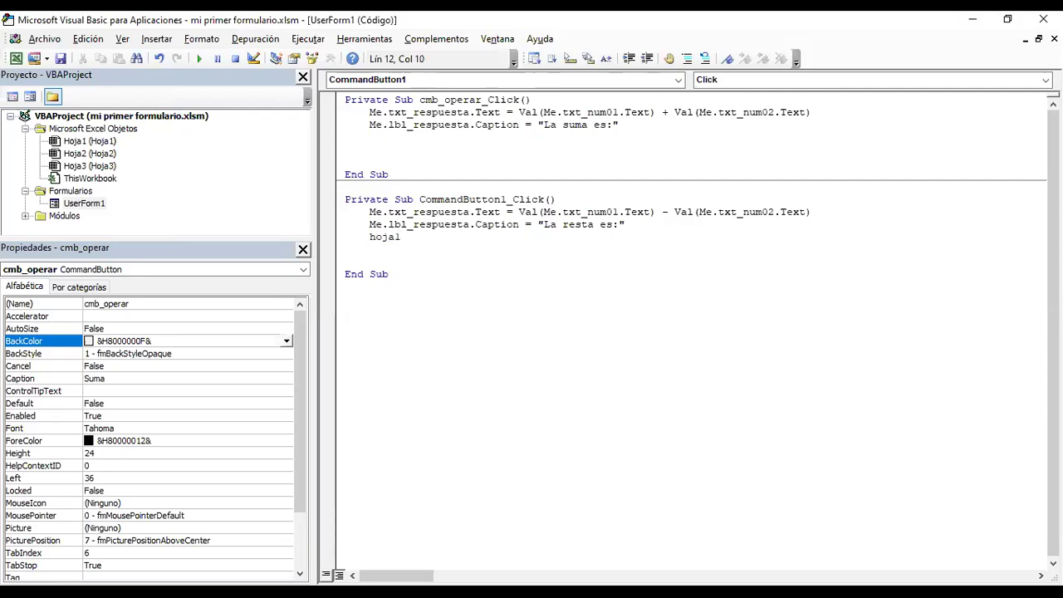
pyautogui.write('.')
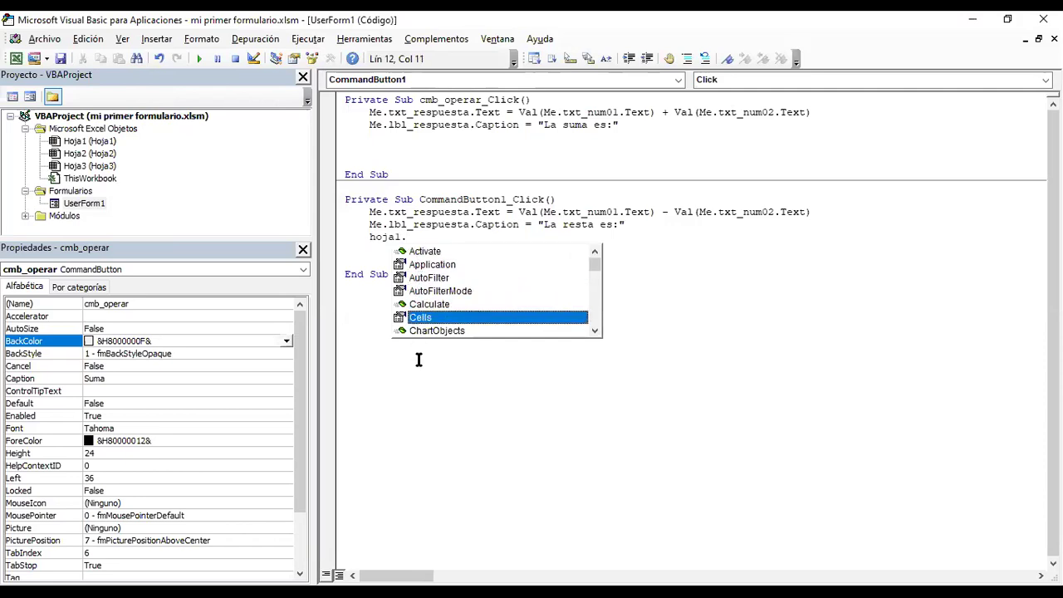
pyautogui.press('Tab')
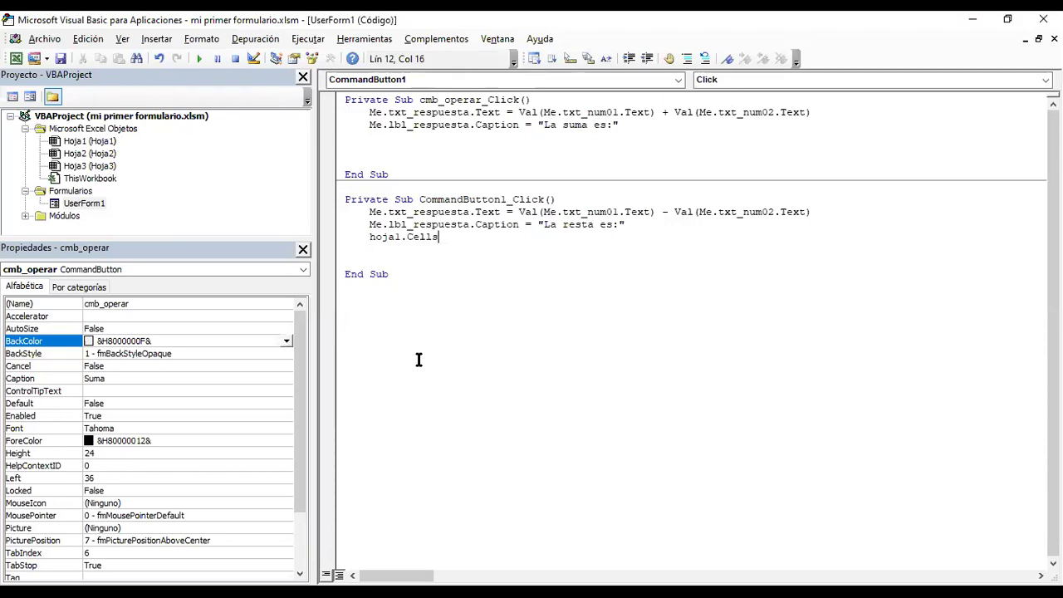
pyautogui.hotkey('alt', 'F11')
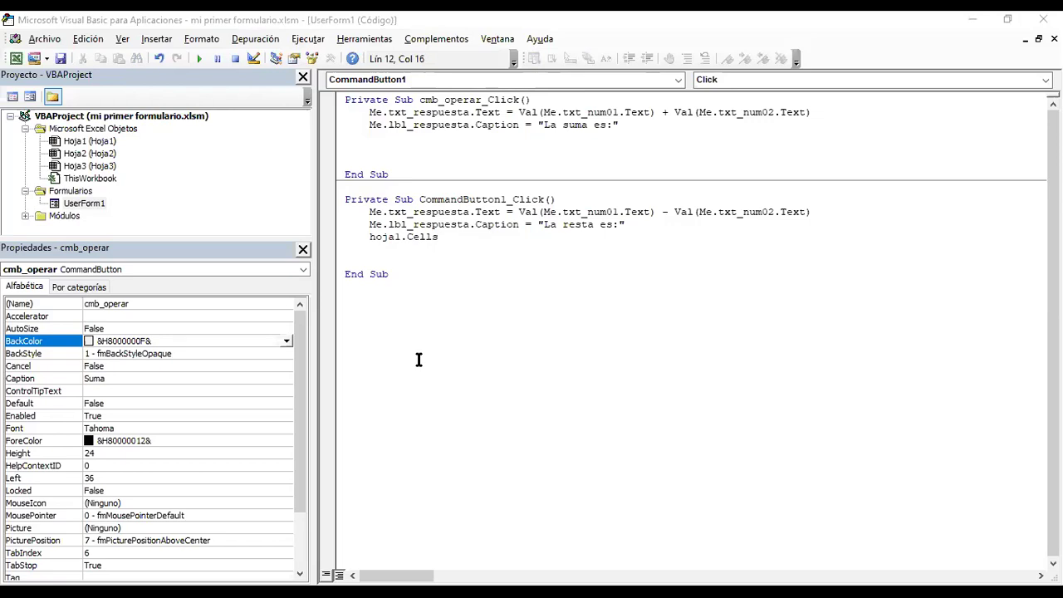
pyautogui.click(454, 239)
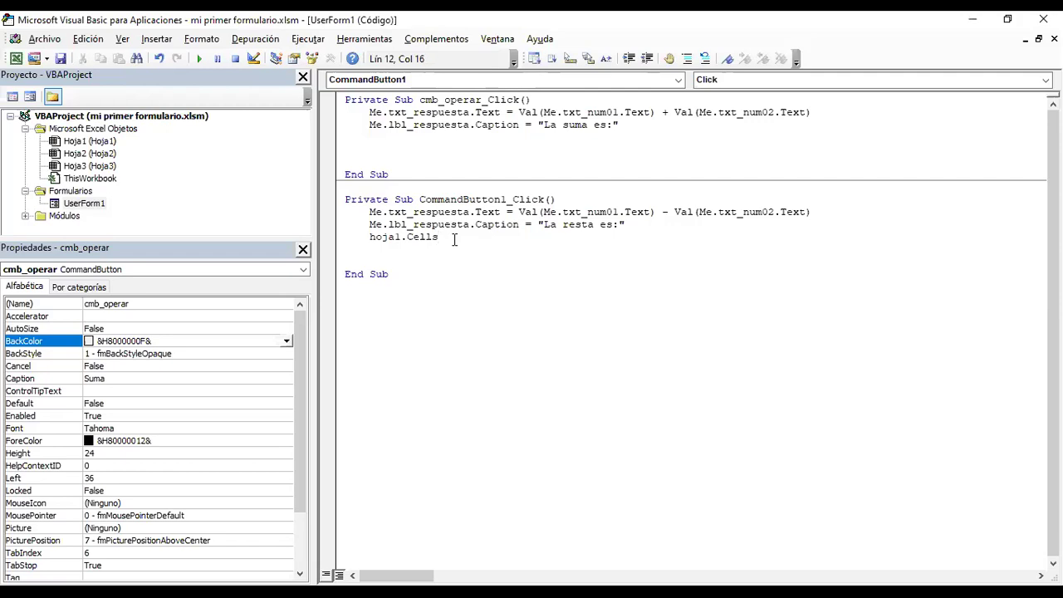
pyautogui.write('(')
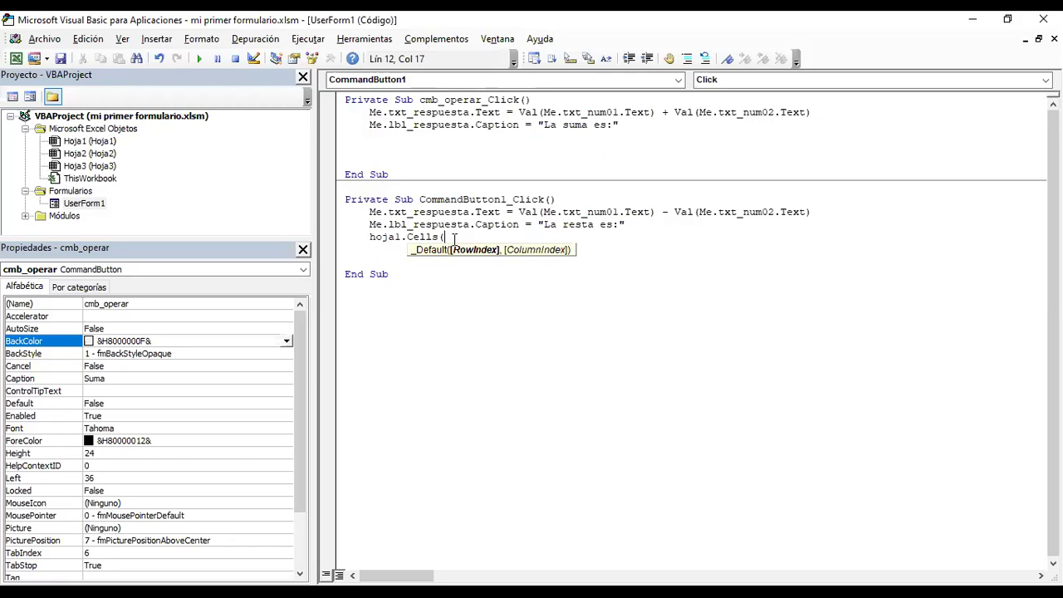
# - Enter the cell arguments and change the column so the line reads hoja1.Cells(2,3)
pyautogui.write('2')
pyautogui.write(',2')
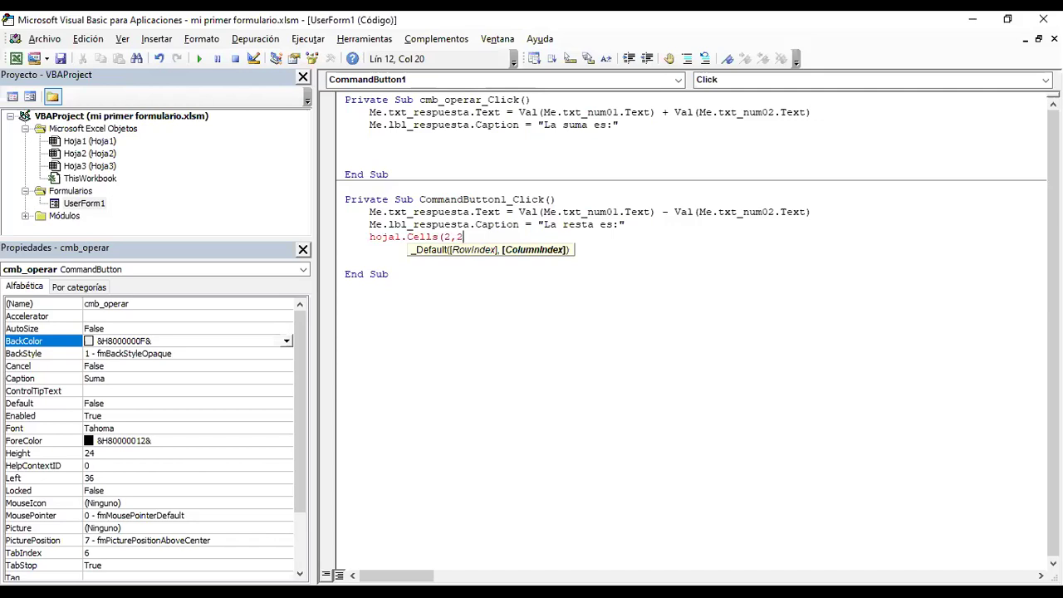
pyautogui.write(')')
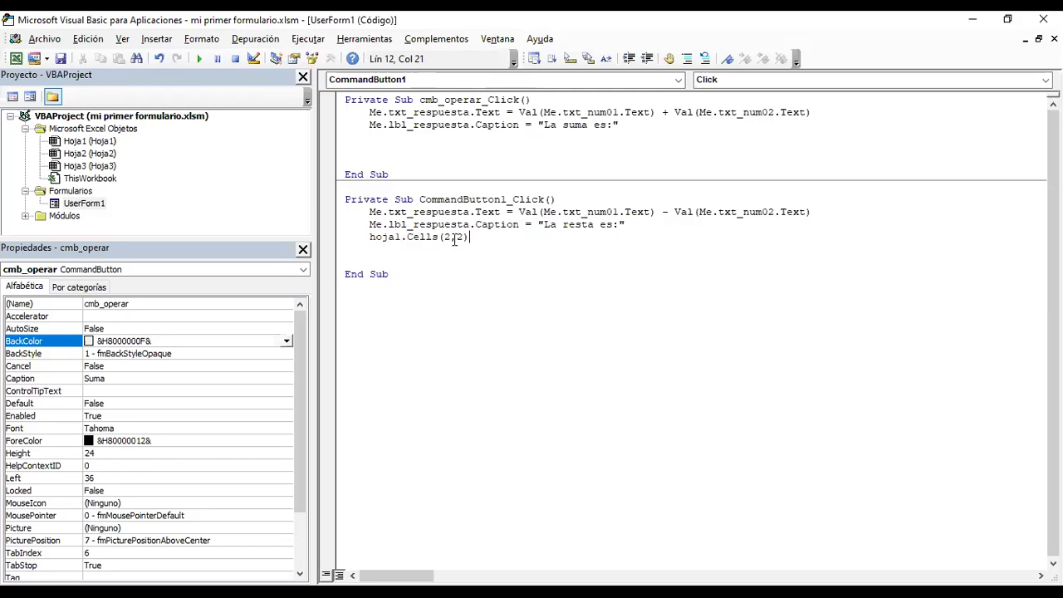
pyautogui.press('Left')
pyautogui.press('Right')
pyautogui.hotkey('shift', 'Left')
pyautogui.hotkey('shift', 'Left')
pyautogui.hotkey('shift', 'Left')
pyautogui.hotkey('shift', 'Left')
pyautogui.hotkey('shift', 'Left')
pyautogui.hotkey('shift', 'Left')
pyautogui.hotkey('shift', 'Left')
pyautogui.hotkey('shift', 'Left')
pyautogui.hotkey('shift', 'Left')
pyautogui.hotkey('shift', 'Left')
pyautogui.hotkey('shift', 'Left')
pyautogui.hotkey('shift', 'Left')
pyautogui.hotkey('shift', 'Left')
pyautogui.hotkey('shift', 'Left')
pyautogui.hotkey('shift', 'Left')
# - Dismiss the compile error and add = after hoja1.Cells(2,3)
pyautogui.hotkey('ctrl', 'c')
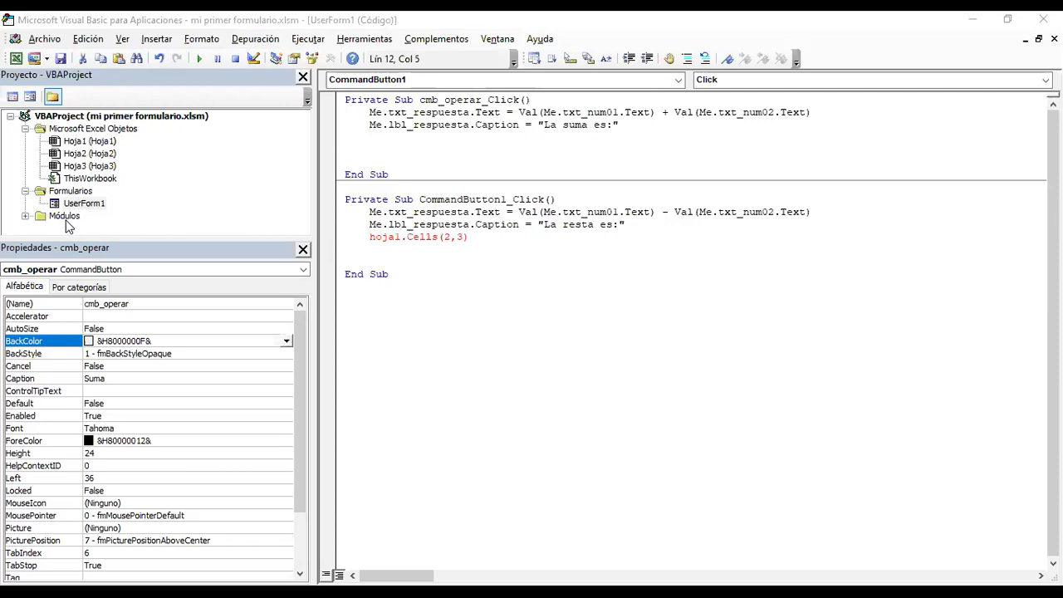
pyautogui.press('Down')
pyautogui.press('Tab')
pyautogui.press('Tab')
pyautogui.press('Tab')
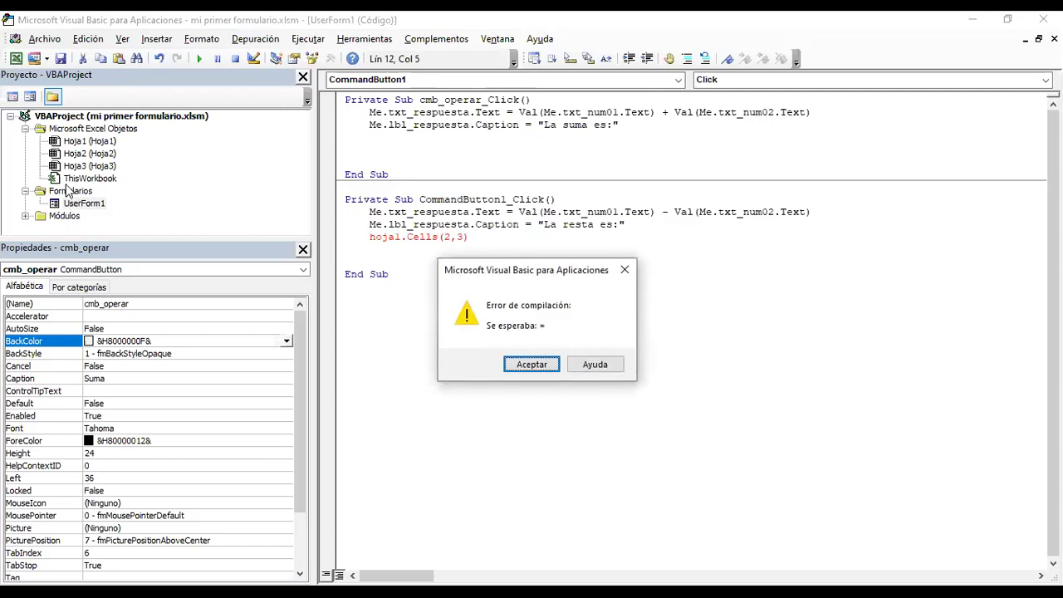
pyautogui.press('Return')
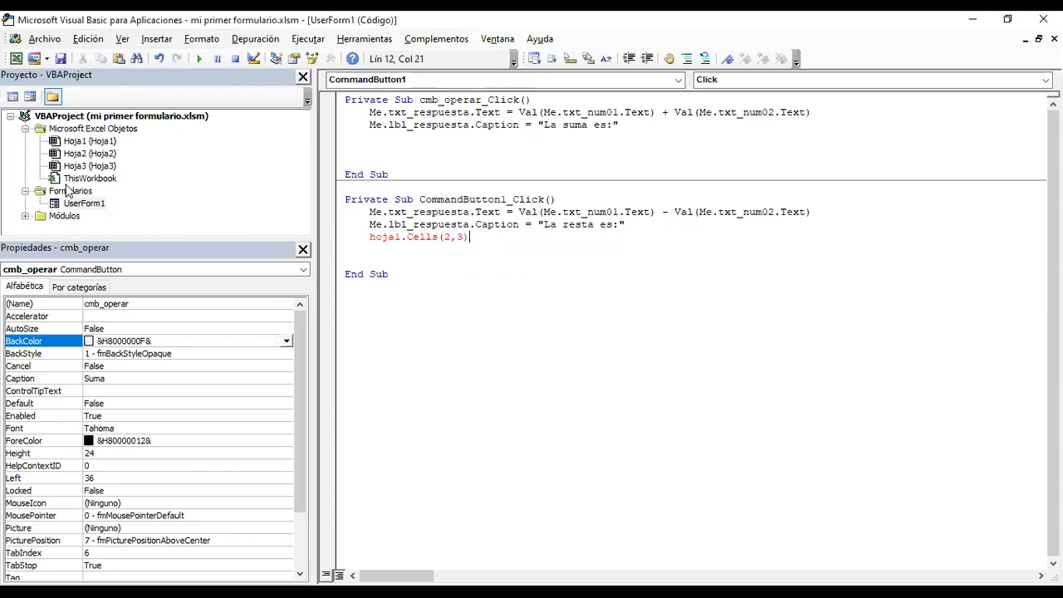
pyautogui.write('=')
# - Copy Me.txt_respuesta.Text from line 10 and paste it after the equals sign
pyautogui.click(504, 212)
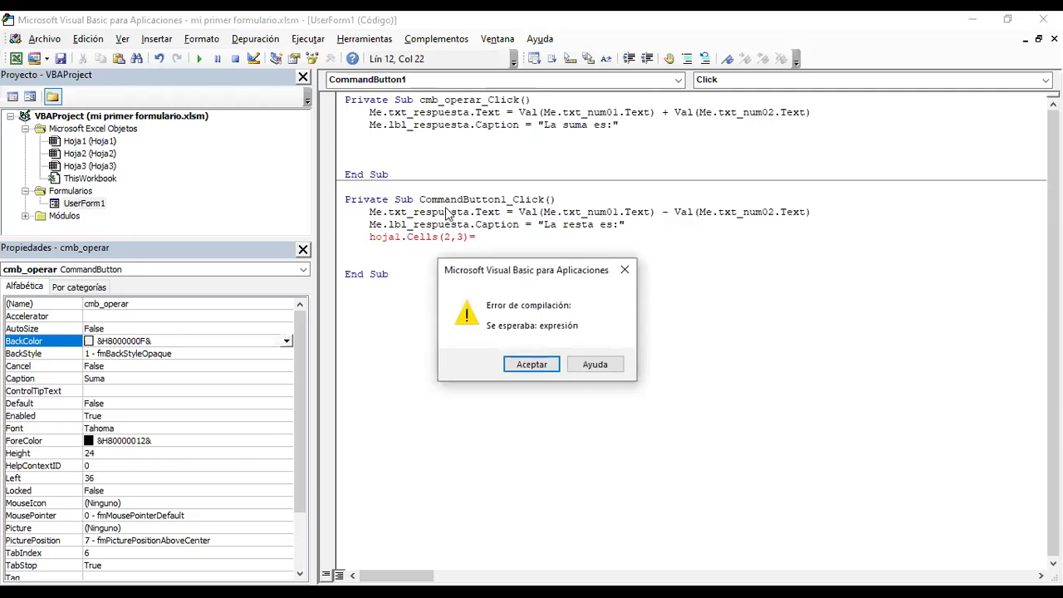
pyautogui.press('Return')
pyautogui.moveTo(504, 212); pyautogui.dragTo(363, 212)
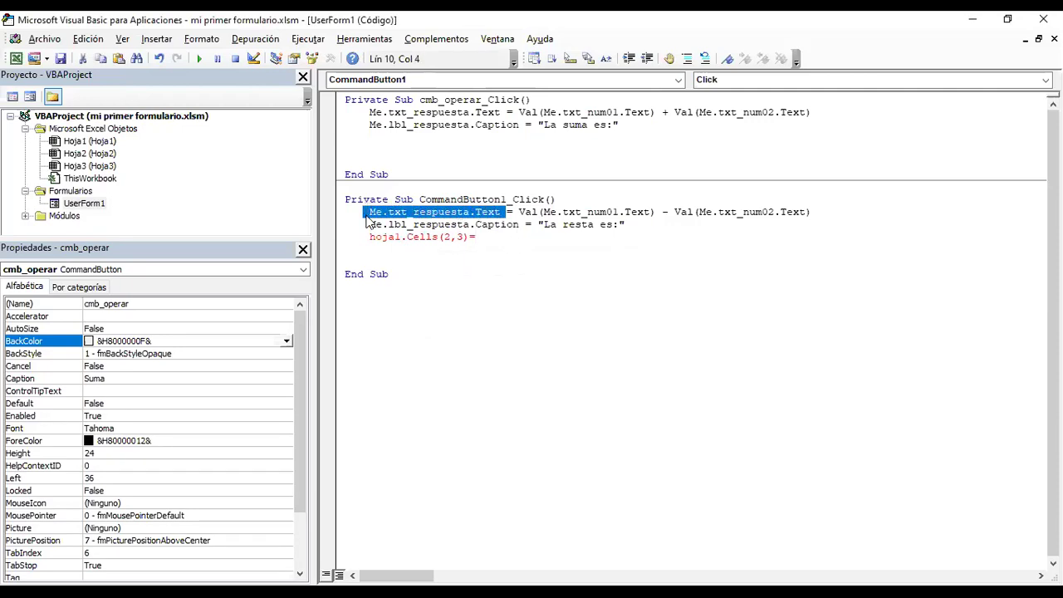
pyautogui.click(502, 236)
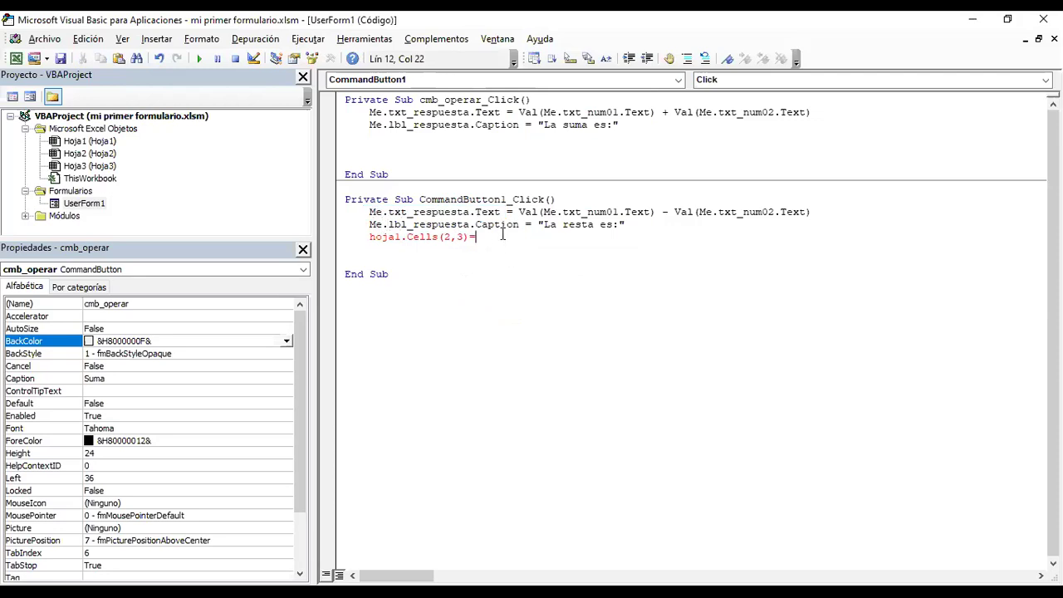
pyautogui.hotkey('ctrl', 'v')
pyautogui.click(523, 297)
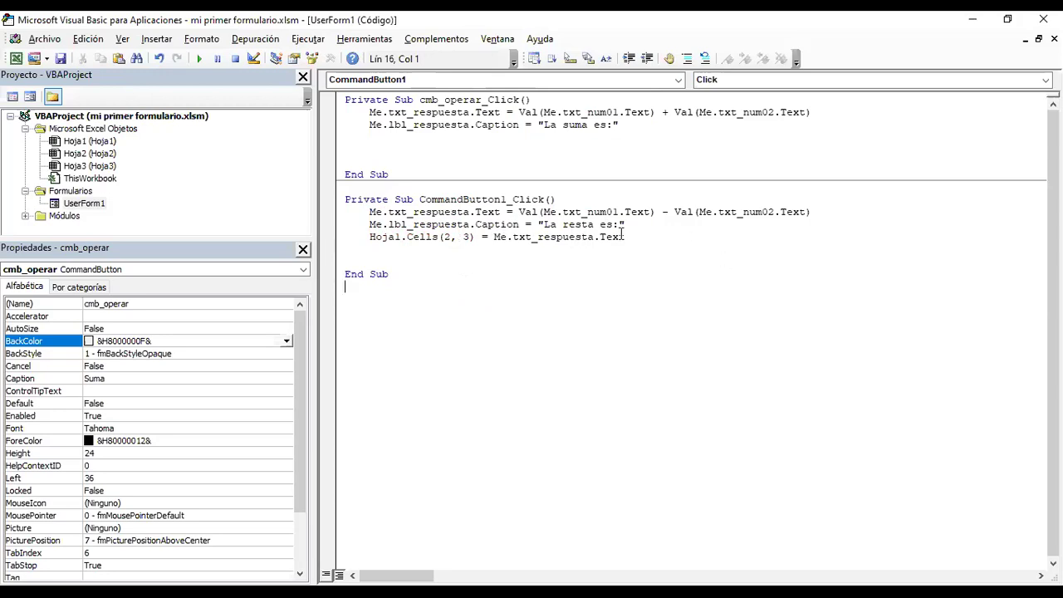
# - Copy the Hoja1.Cells line below 'La suma es:' in cmb_operar_Click, changing the column to 2
pyautogui.moveTo(624, 236); pyautogui.dragTo(368, 236)
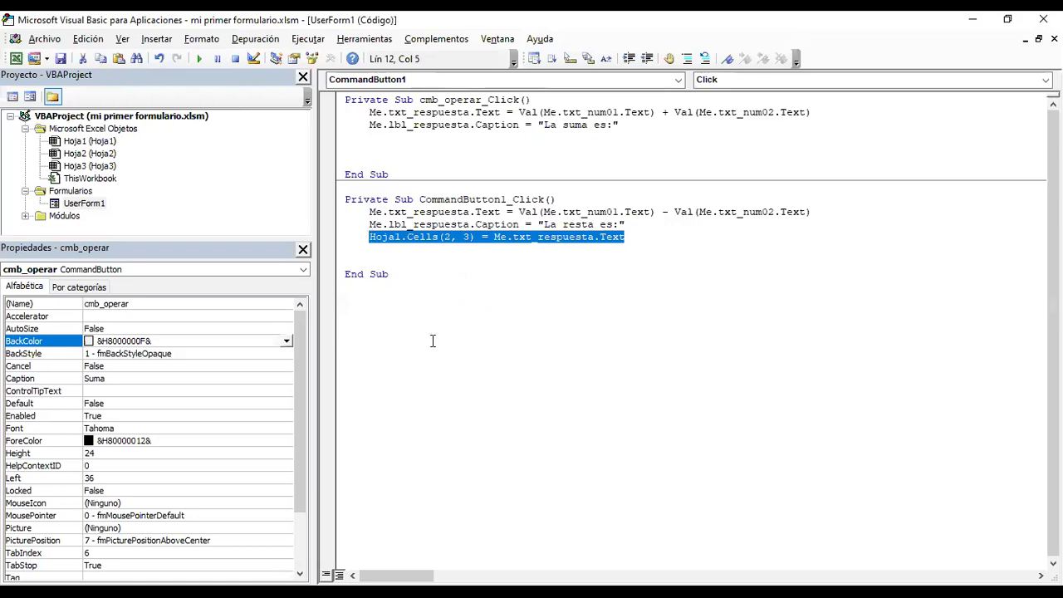
pyautogui.click(635, 127)
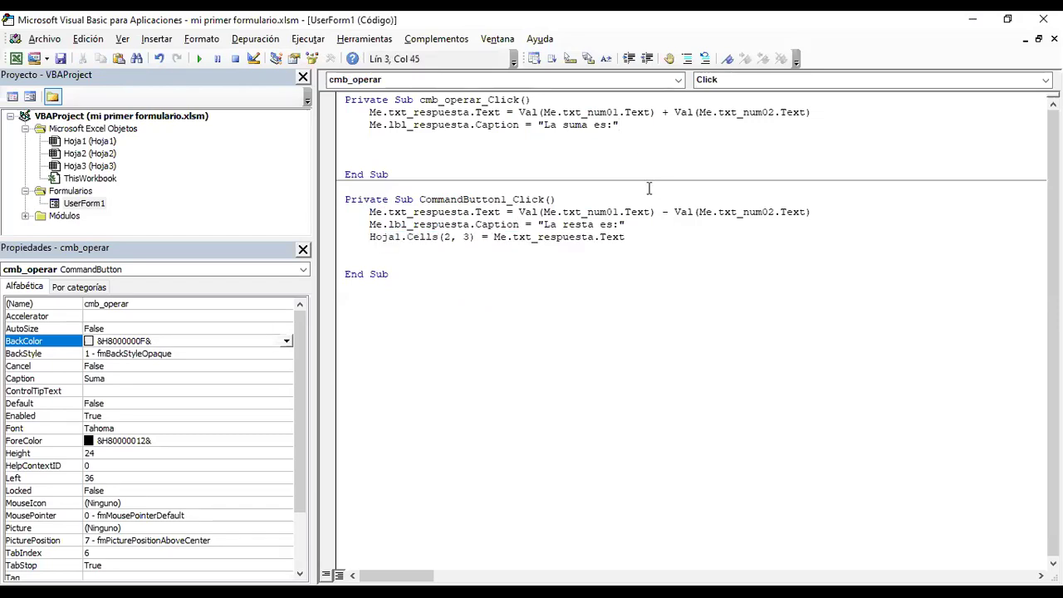
pyautogui.press('Return')
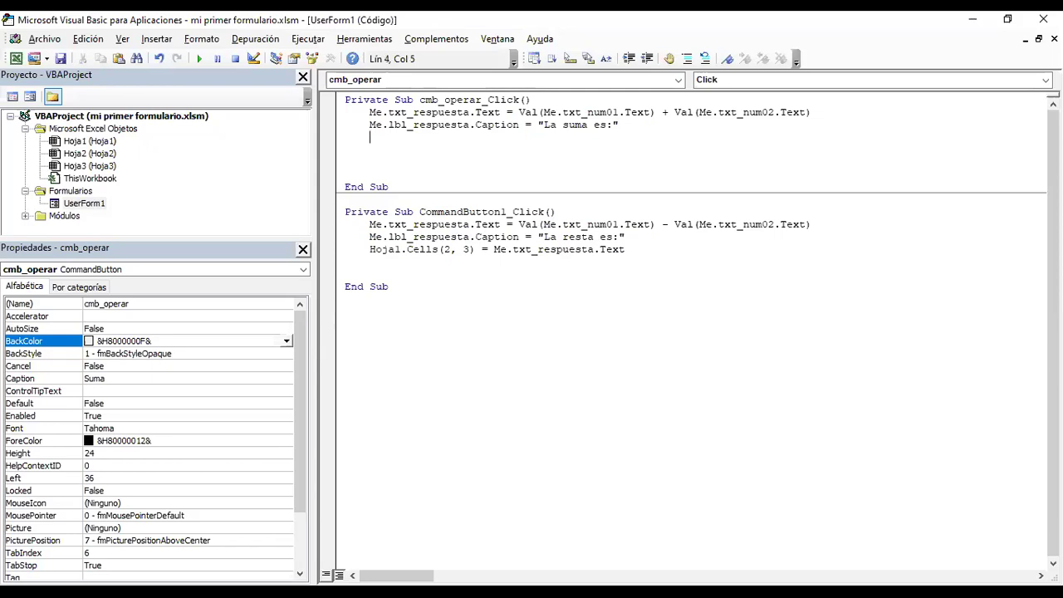
pyautogui.hotkey('ctrl', 'v')
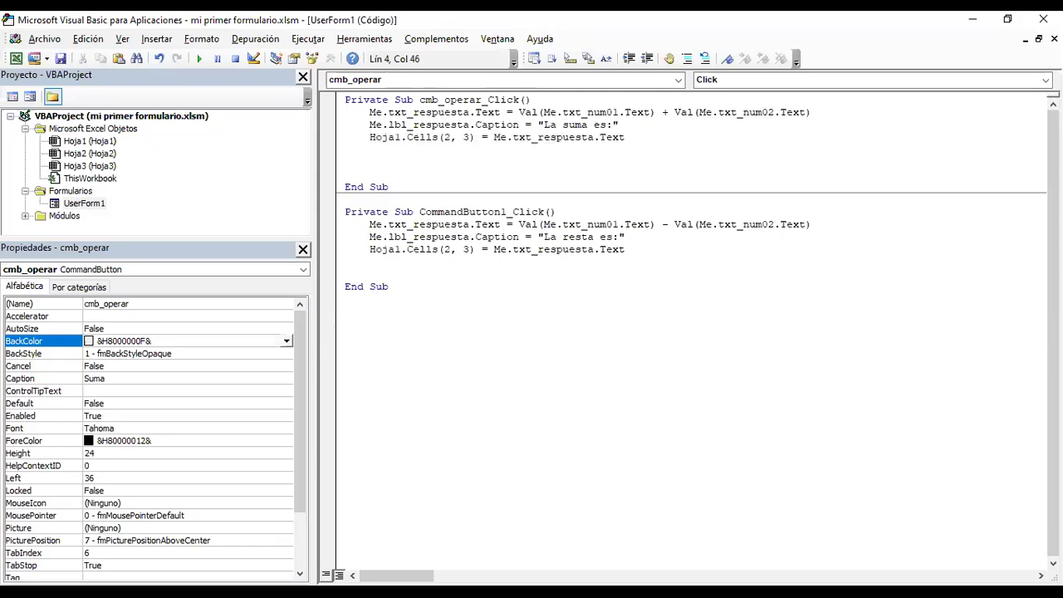
pyautogui.click(471, 137)
pyautogui.press('BackSpace')
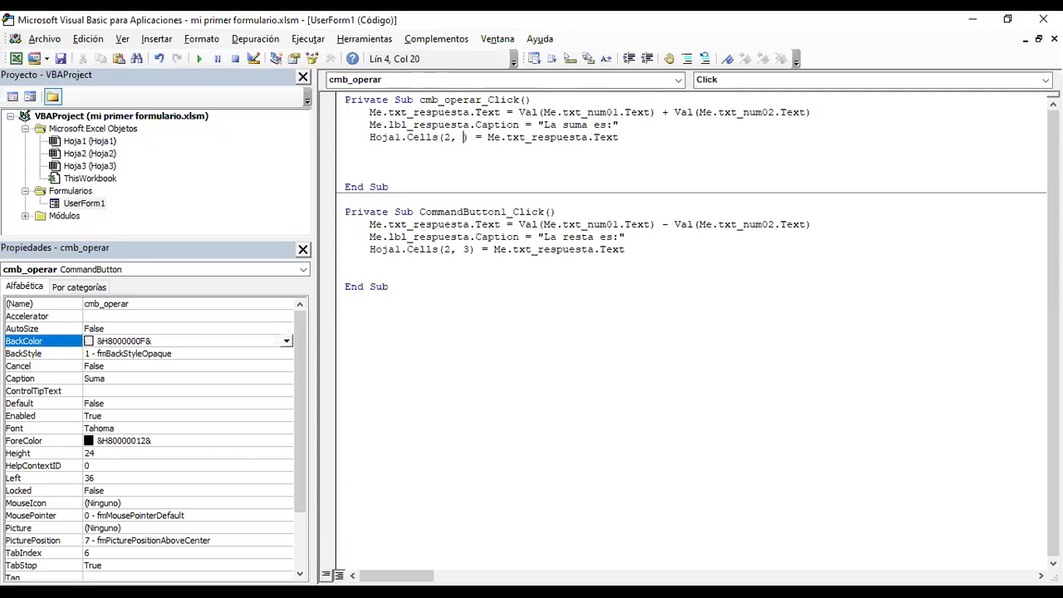
pyautogui.write('2')
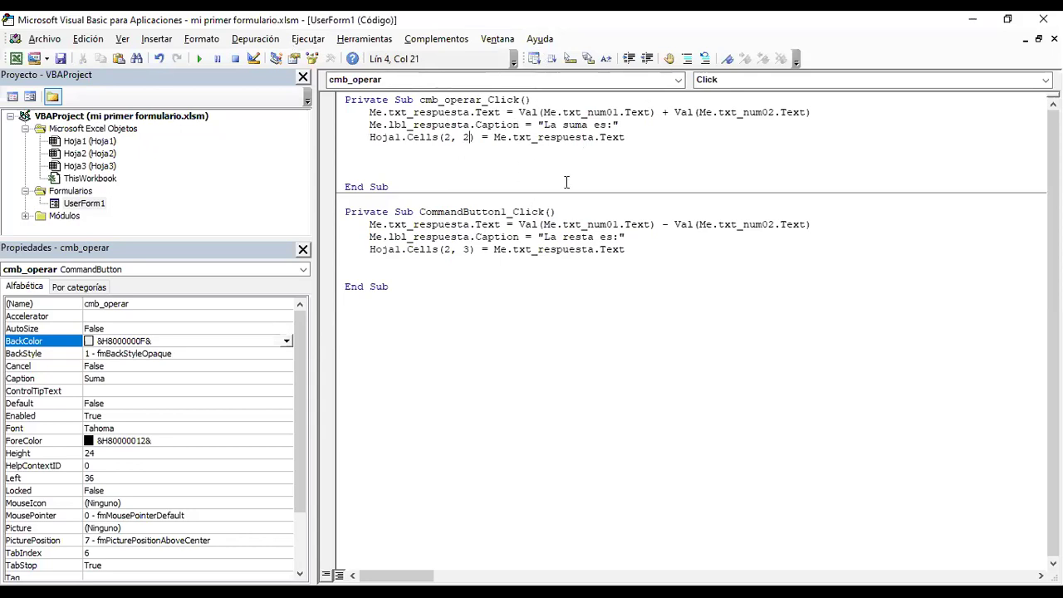
# - Run the form with 10 and 12, clicking Suma then Resta to fill B2 and C2
pyautogui.click(201, 59)
pyautogui.write('10')
pyautogui.write('12')
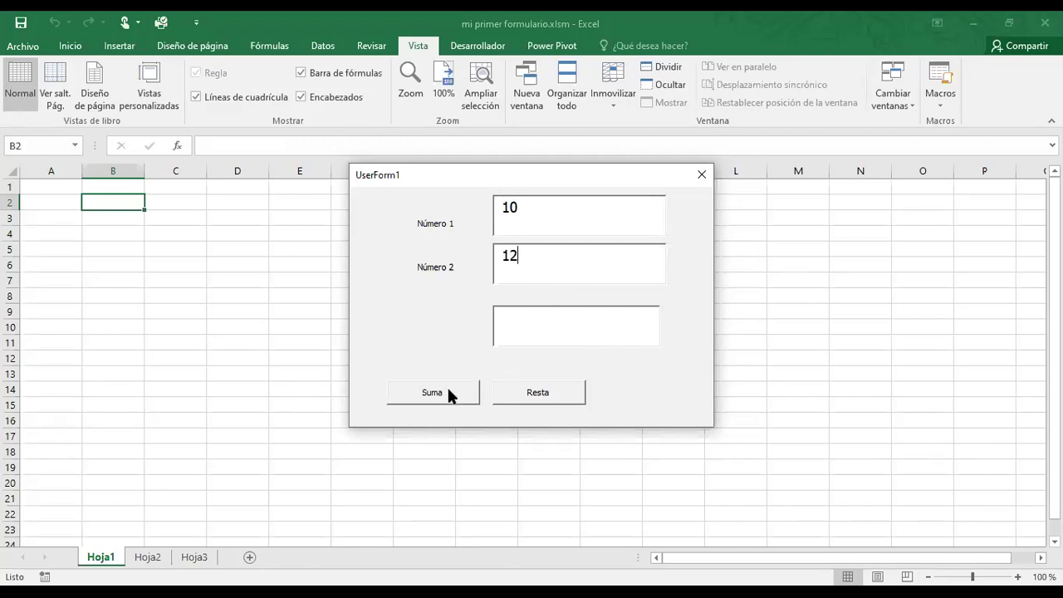
pyautogui.click(448, 394)
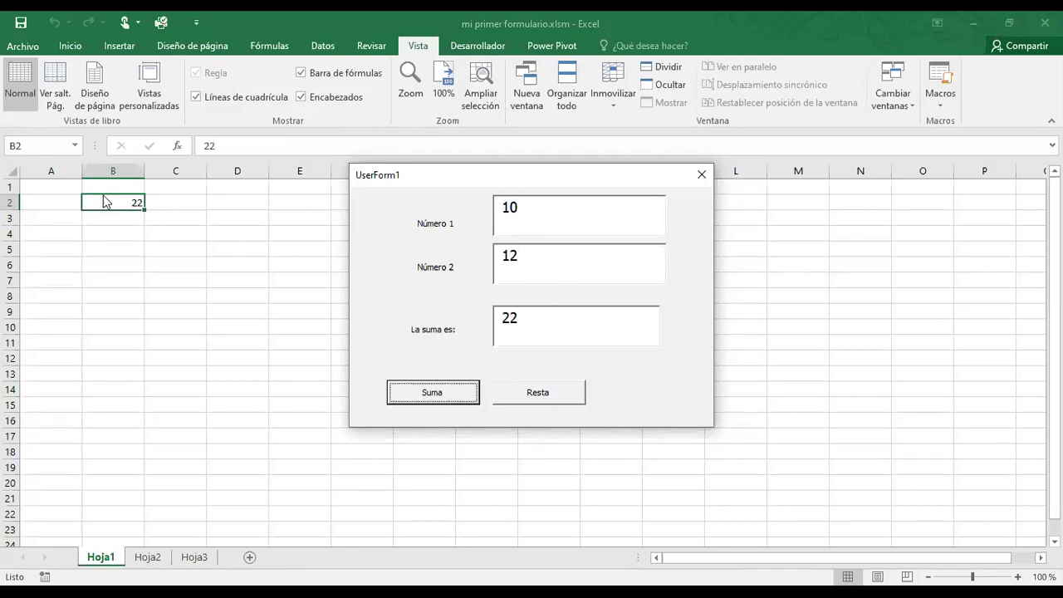
pyautogui.click(538, 396)
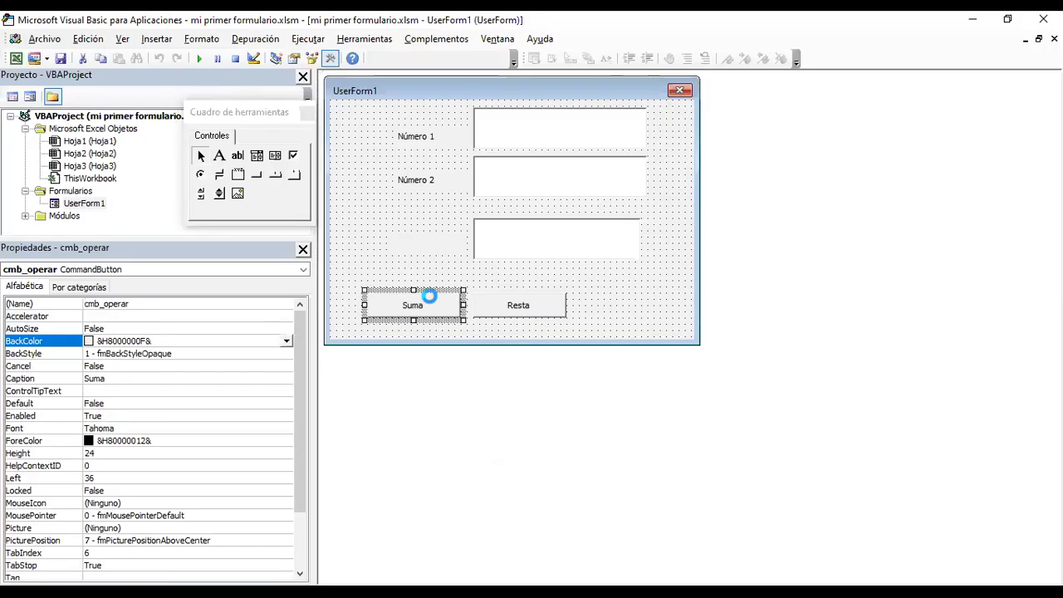
# - Reopen the Suma button's code and insert a blank line under the Sub header
pyautogui.doubleClick(431, 292)
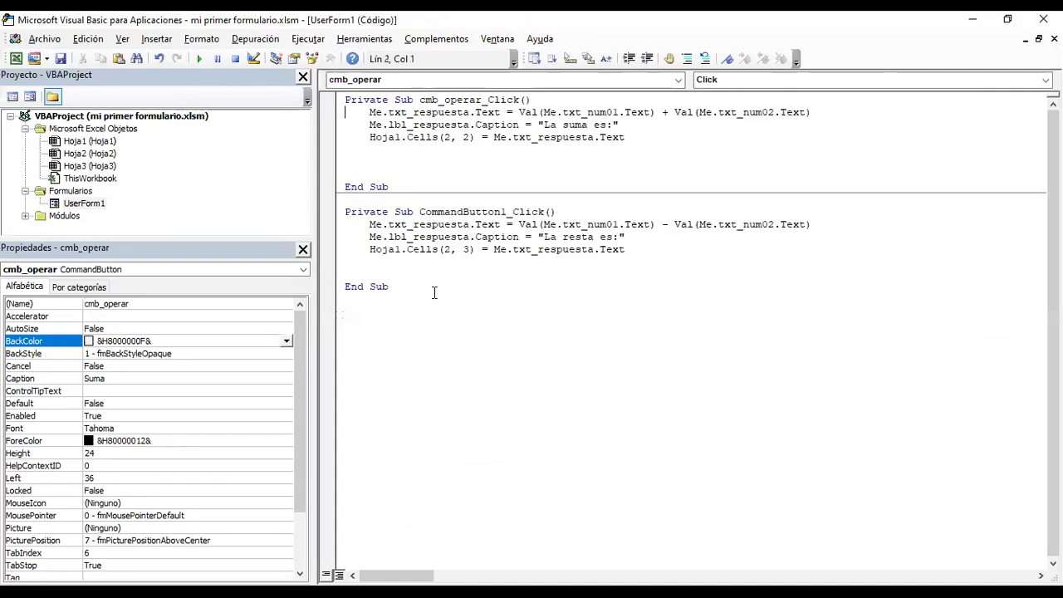
pyautogui.moveTo(625, 138)
pyautogui.mouseDown()
pyautogui.moveTo(400, 124)
pyautogui.moveTo(369, 112)
pyautogui.mouseUp()
pyautogui.click(491, 175)
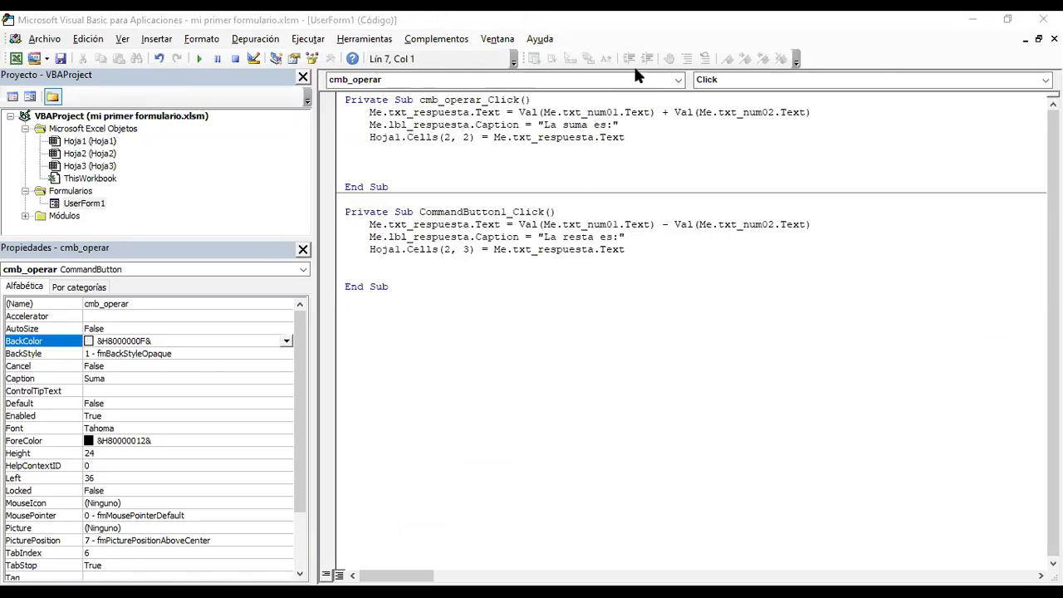
pyautogui.click(562, 98)
pyautogui.press('Return')
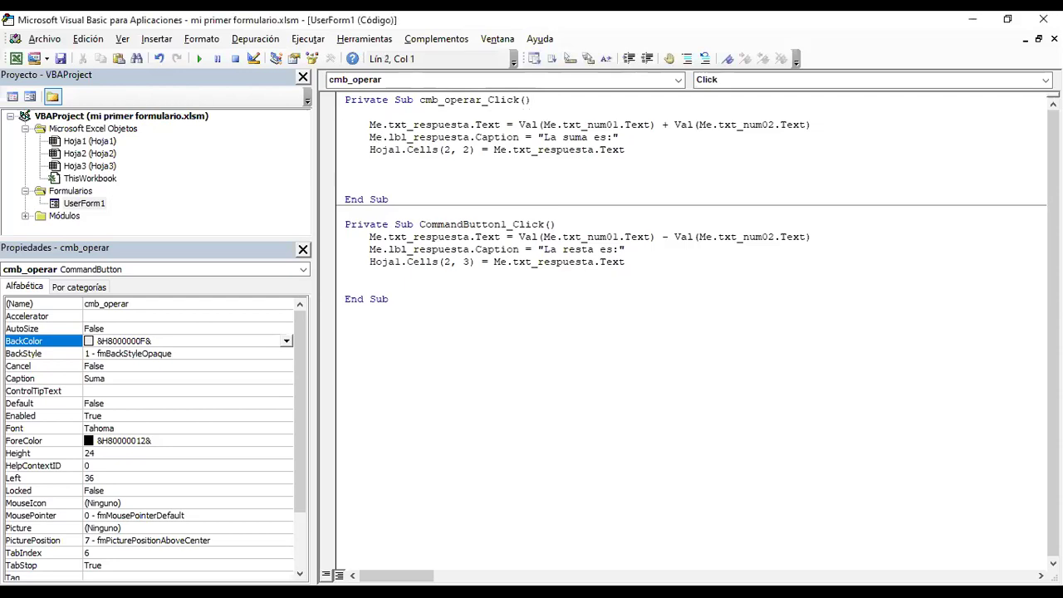
# - Declare the variable with the indented line Dim x As Integer
pyautogui.press('Tab')
pyautogui.write('dim')
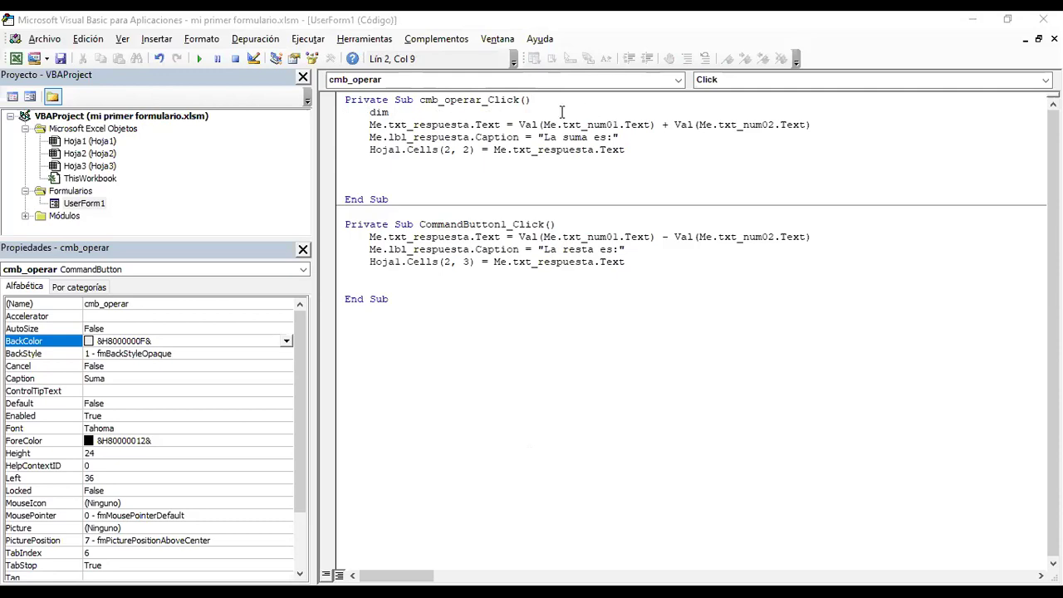
pyautogui.click(422, 116)
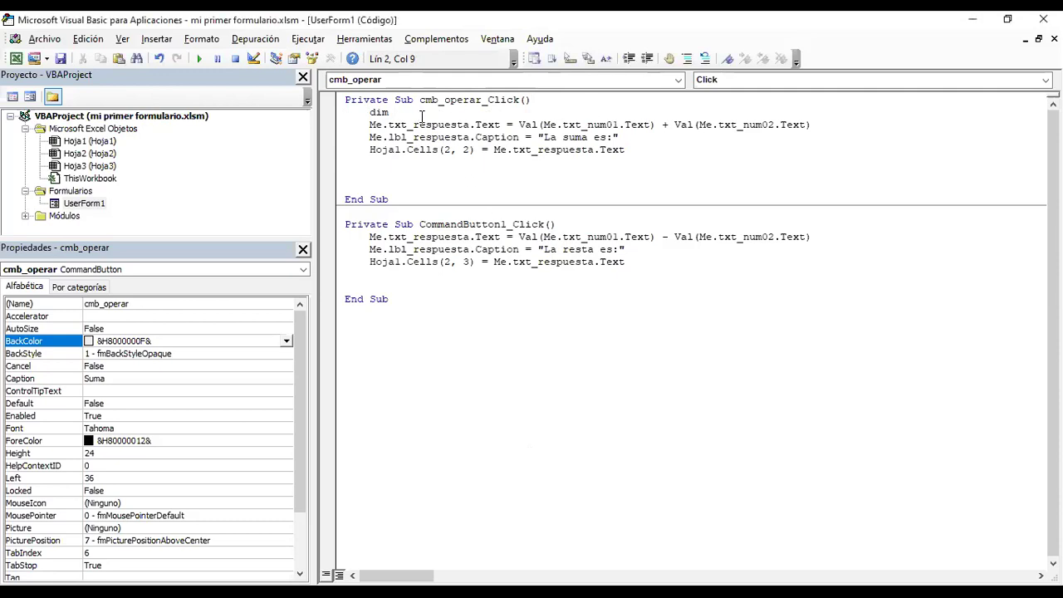
pyautogui.write('x as i')
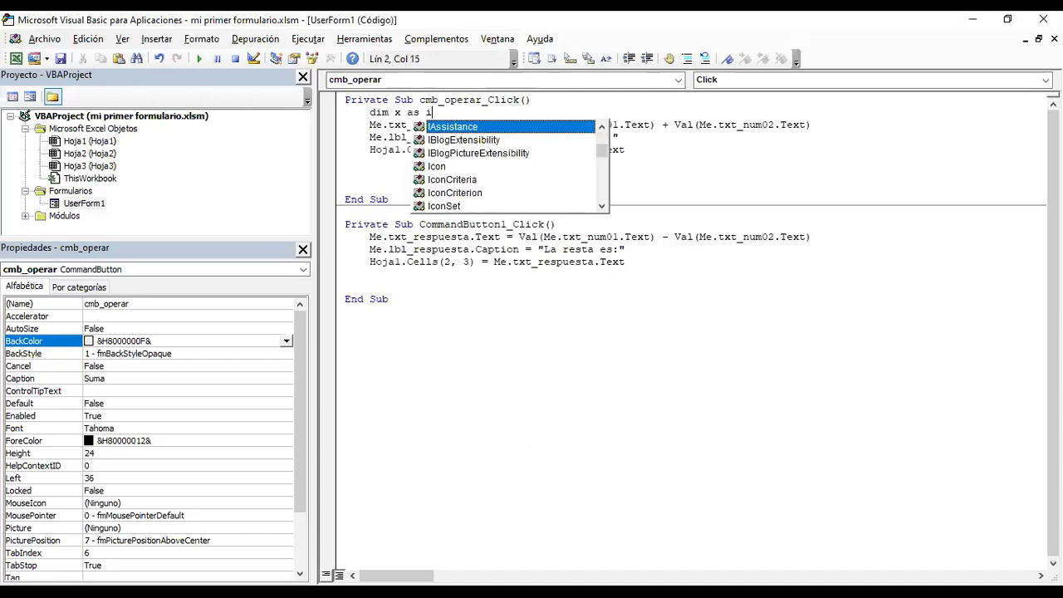
pyautogui.write('n')
pyautogui.press('Tab')
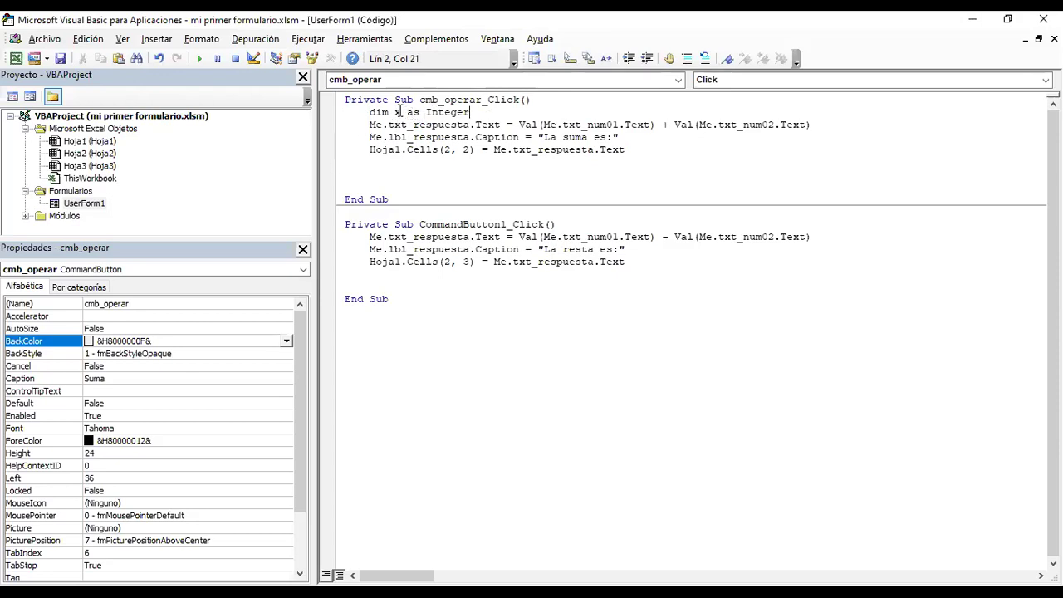
# - Highlight x and Integer in the declaration, then select the result-box reference on the sum line
pyautogui.doubleClick(398, 111)
pyautogui.moveTo(411, 111); pyautogui.dragTo(376, 114)
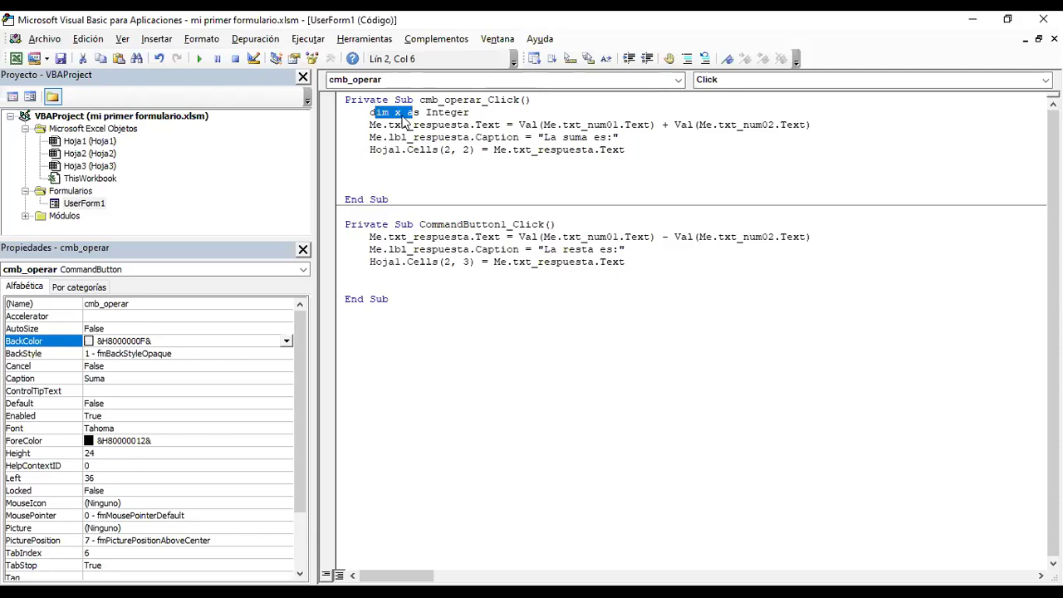
pyautogui.click(401, 114)
pyautogui.moveTo(469, 114); pyautogui.dragTo(426, 114)
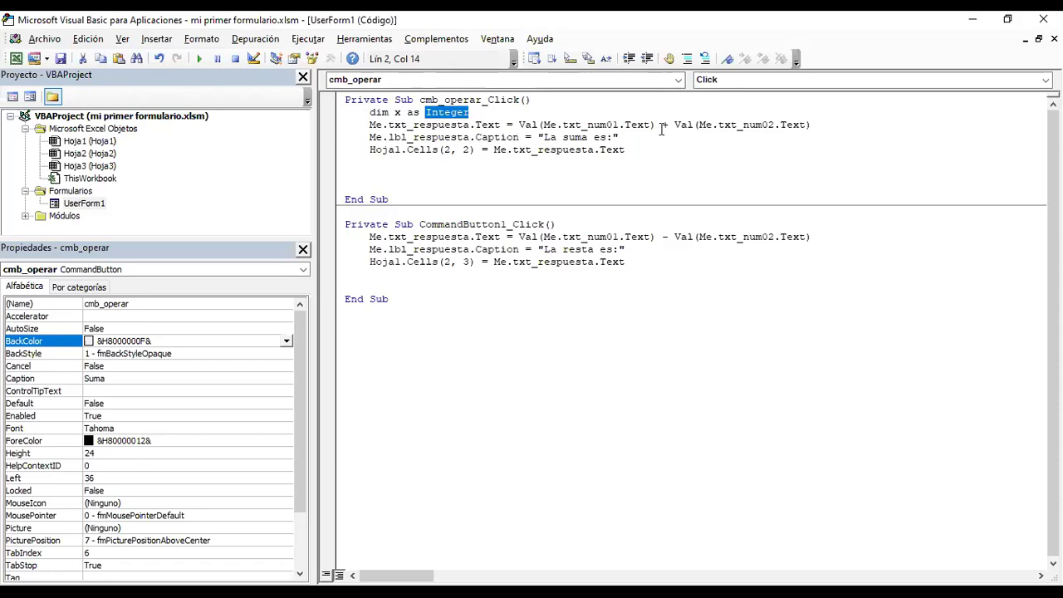
pyautogui.click(502, 124)
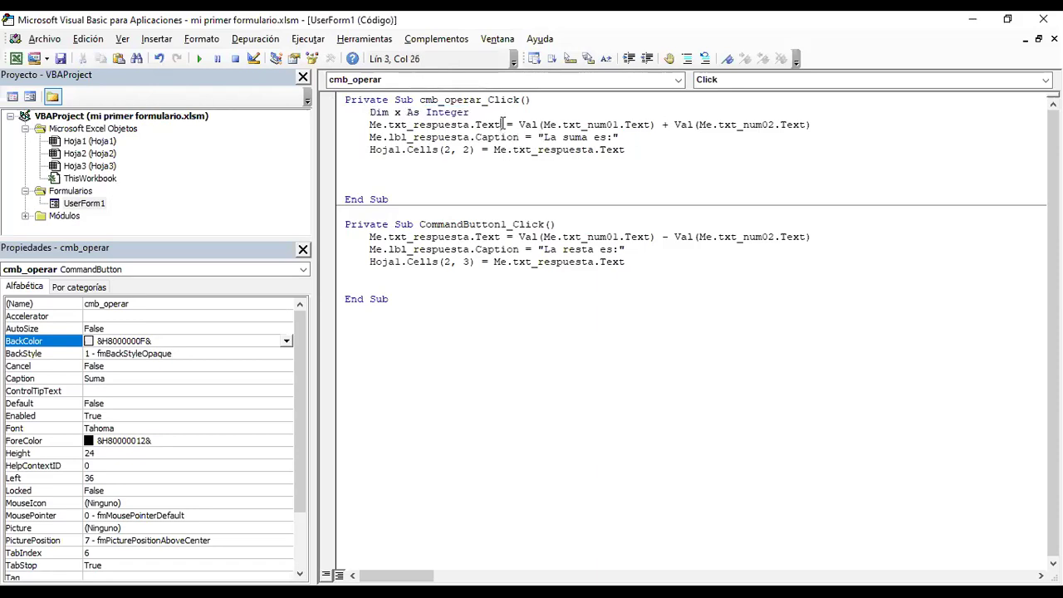
pyautogui.moveTo(502, 124); pyautogui.dragTo(370, 124)
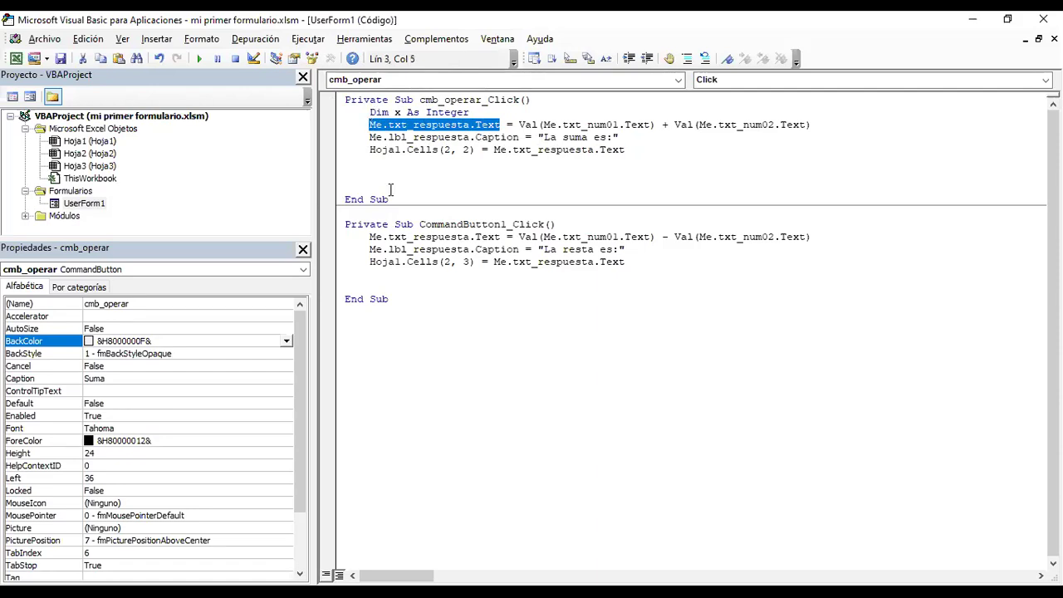
# - Make the sum line assign its result to x and add blank lines around it
pyautogui.press('Delete')
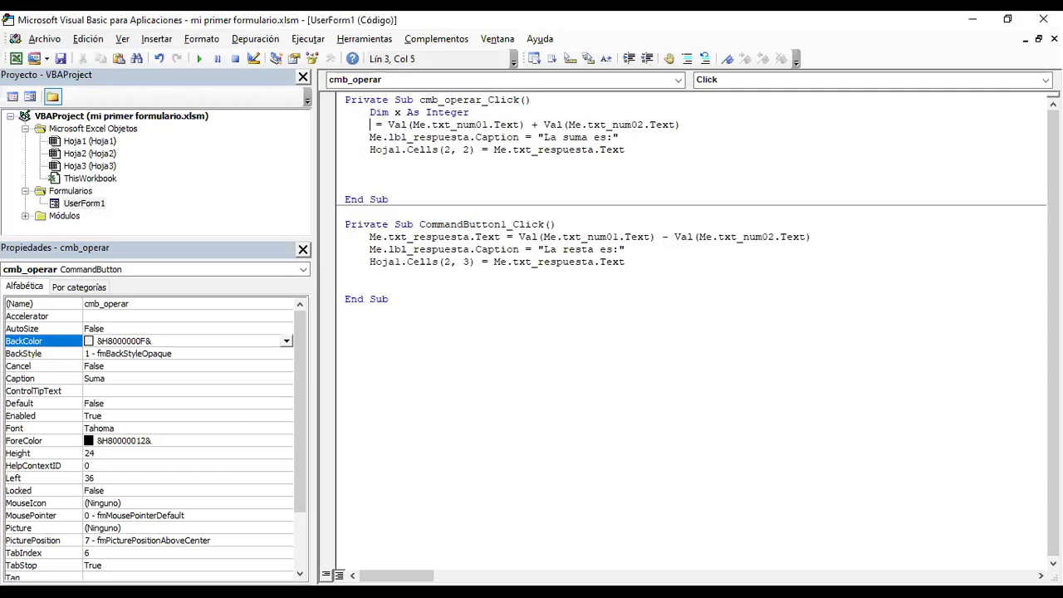
pyautogui.write('x')
pyautogui.click(559, 180)
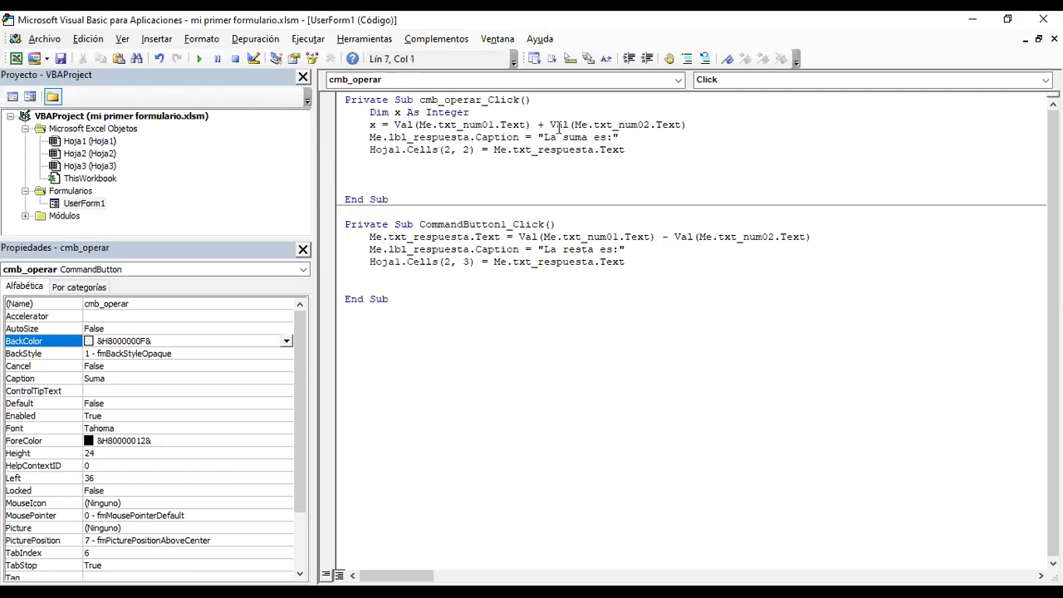
pyautogui.click(501, 113)
pyautogui.press('Return')
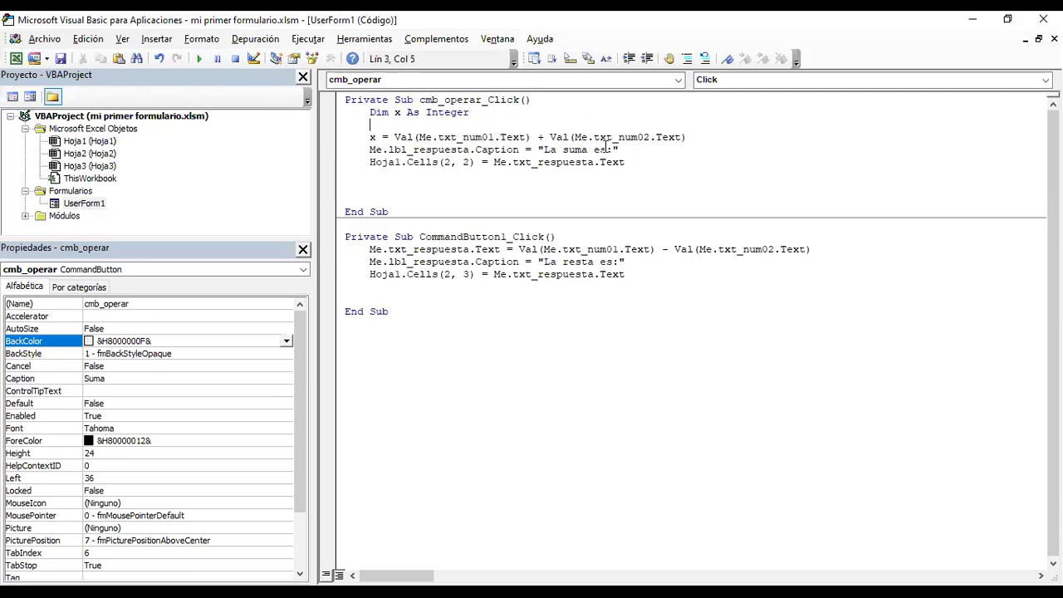
pyautogui.click(704, 136)
pyautogui.press('Return')
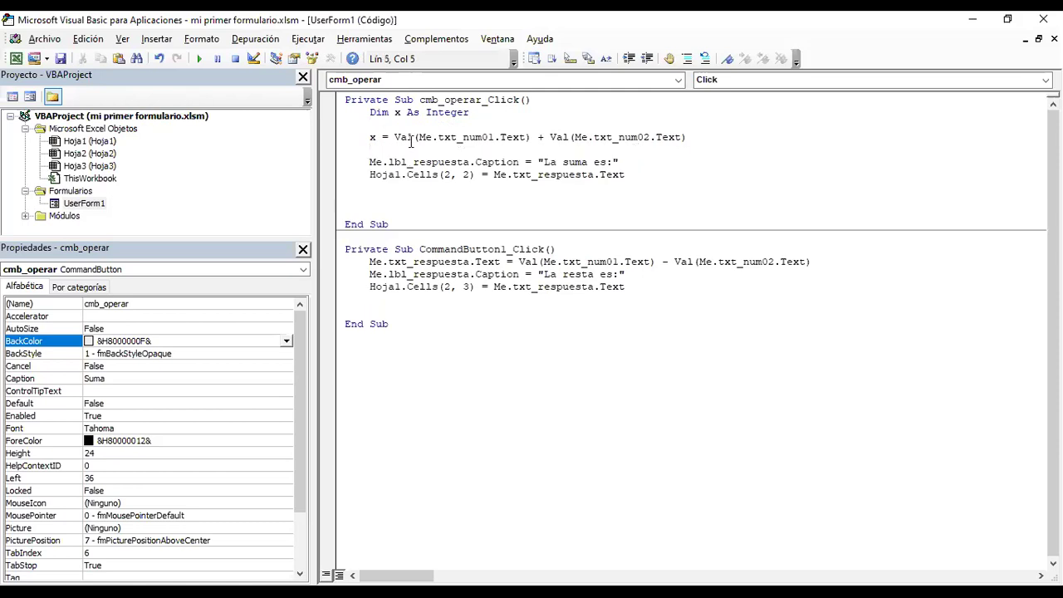
# - Test-run the form, then paste the answer text box reference below the calculation
pyautogui.moveTo(395, 138); pyautogui.dragTo(538, 133)
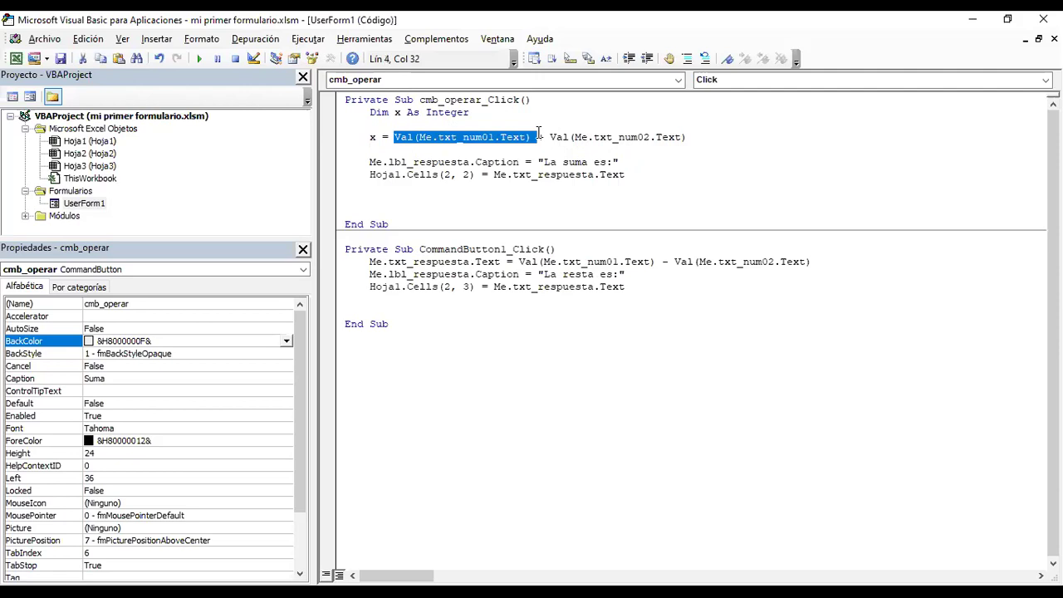
pyautogui.moveTo(378, 137); pyautogui.dragTo(370, 137)
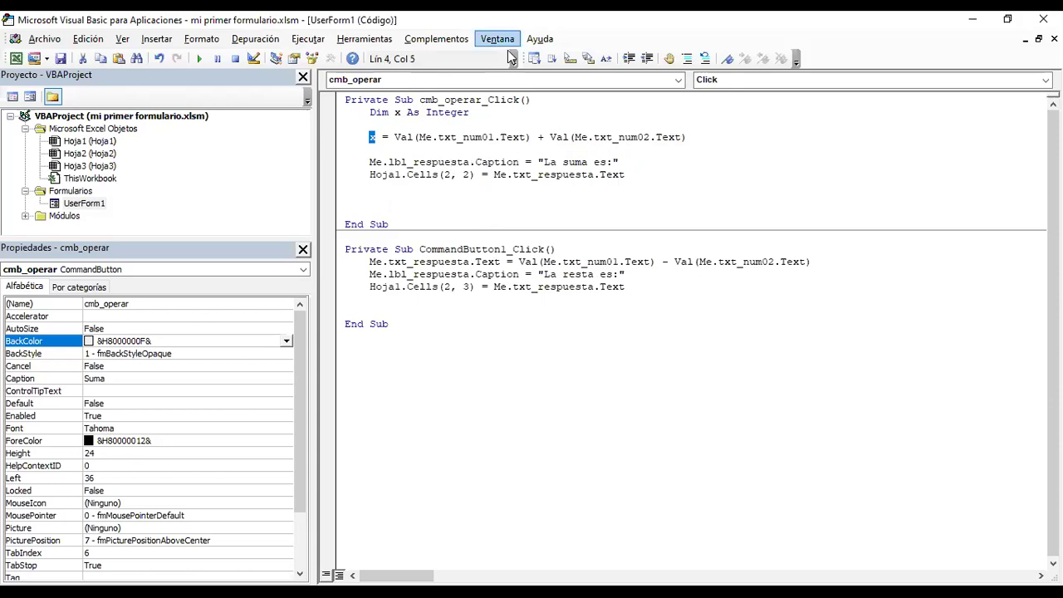
pyautogui.click(200, 58)
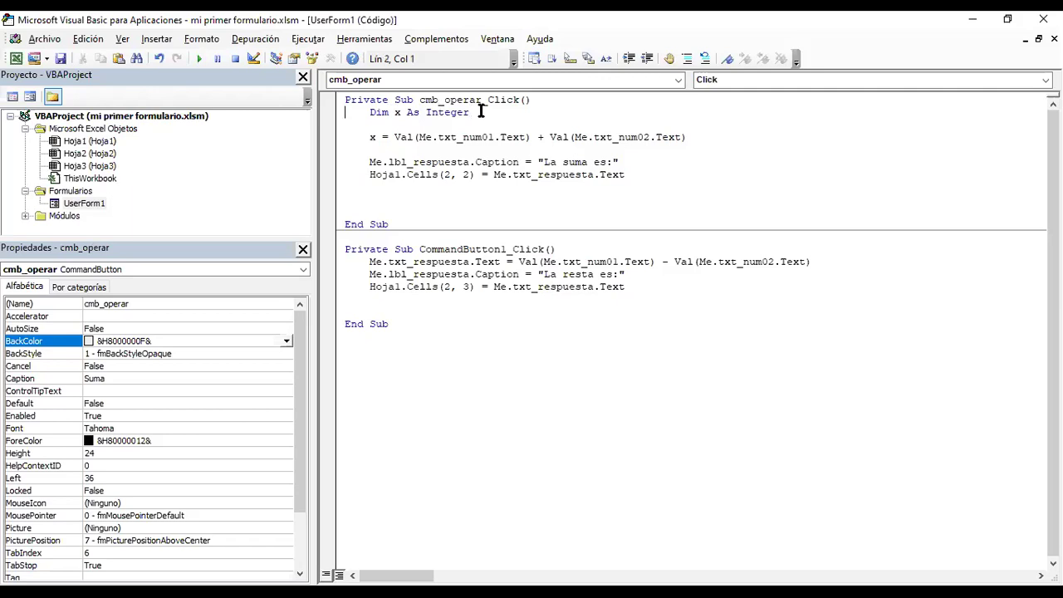
pyautogui.moveTo(472, 112); pyautogui.dragTo(345, 112)
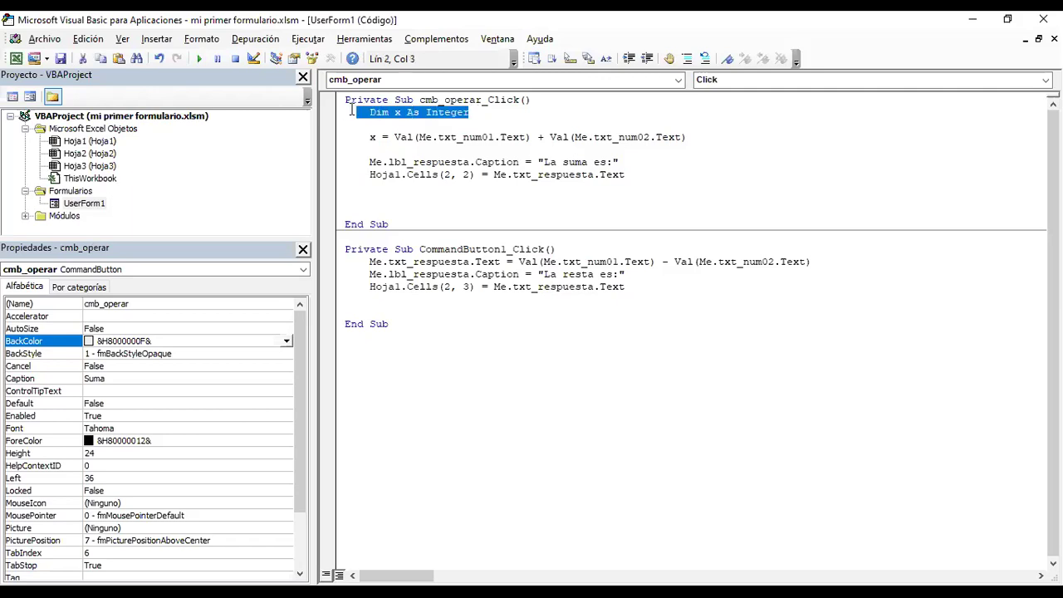
pyautogui.click(373, 149)
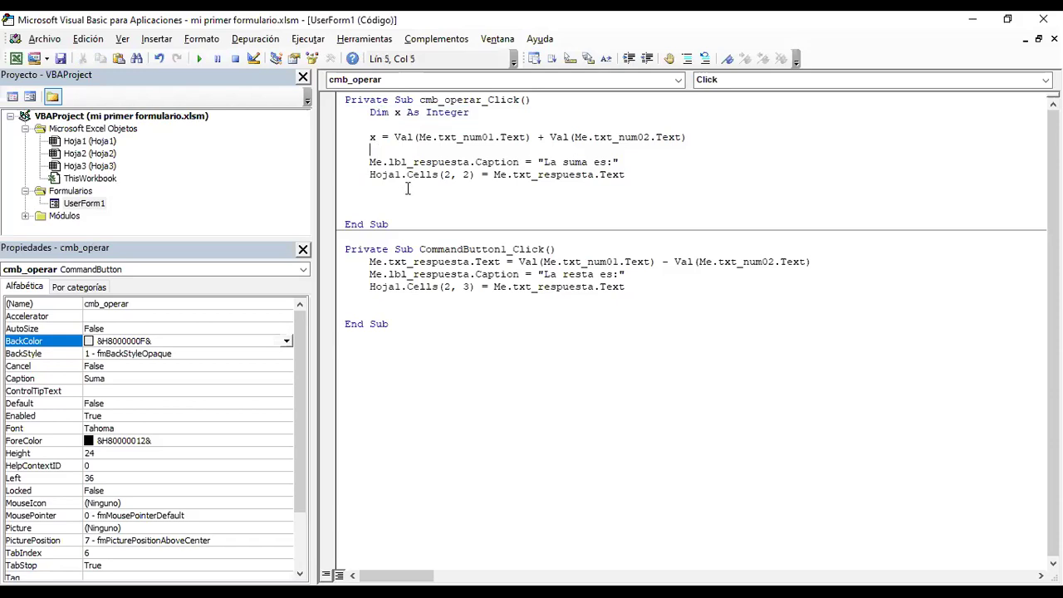
pyautogui.write('Me.txt_respuesta.Text')
# - Complete the new line as Me.txt_respuesta.Text = x below the calculation
pyautogui.click(686, 137)
pyautogui.press('Return')
pyautogui.click(531, 160)
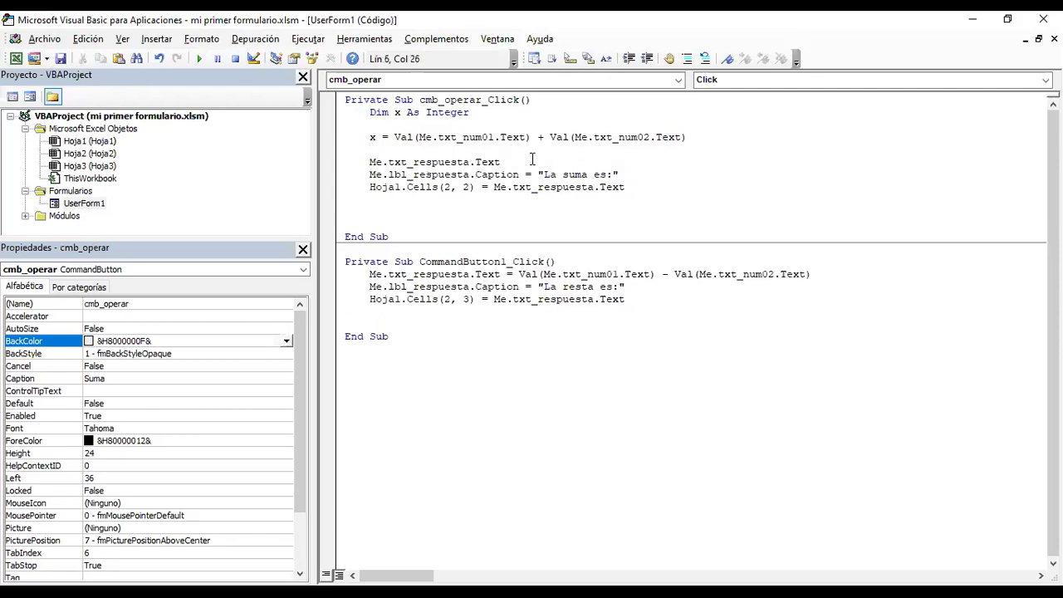
pyautogui.press('Return')
pyautogui.click(528, 163)
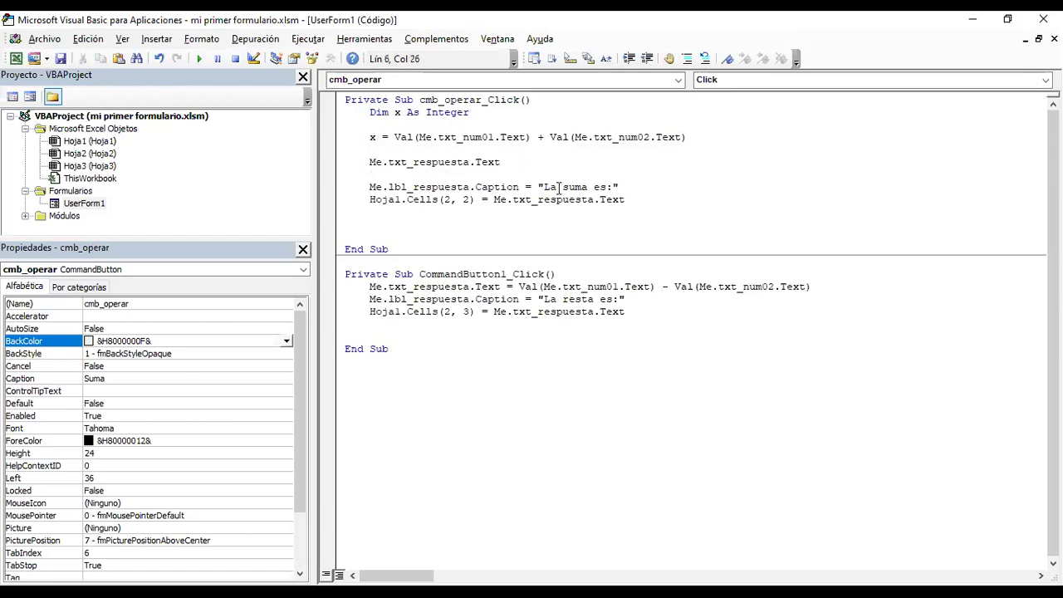
pyautogui.write('= ')
pyautogui.write('x')
pyautogui.click(578, 174)
# - Highlight the x = Val(...) + Val(...) calculation and the x shown in the text box
pyautogui.moveTo(687, 137); pyautogui.dragTo(395, 144)
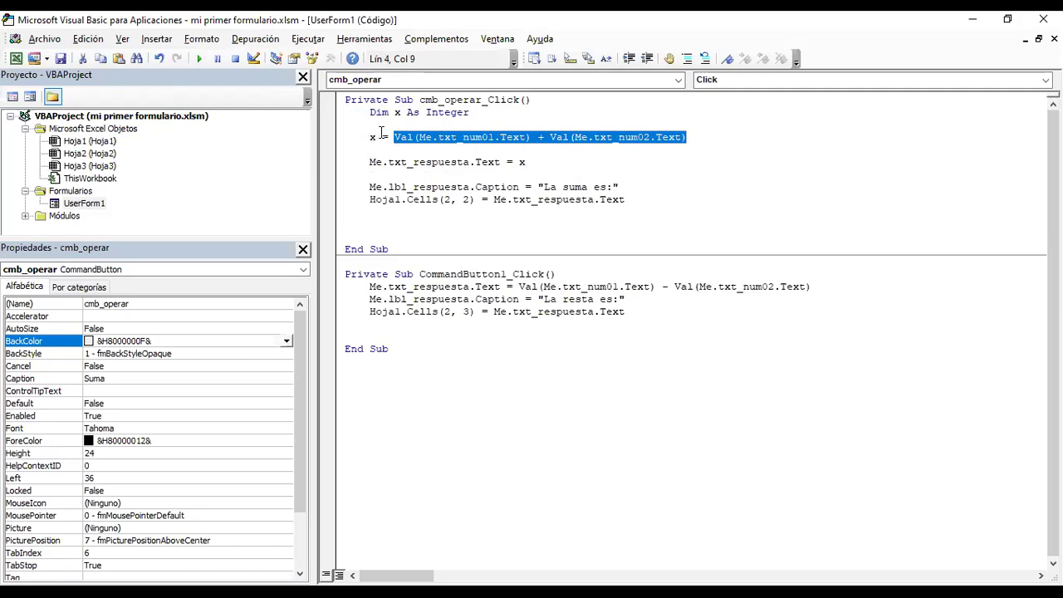
pyautogui.moveTo(381, 137); pyautogui.dragTo(368, 136)
pyautogui.moveTo(529, 162); pyautogui.dragTo(369, 162)
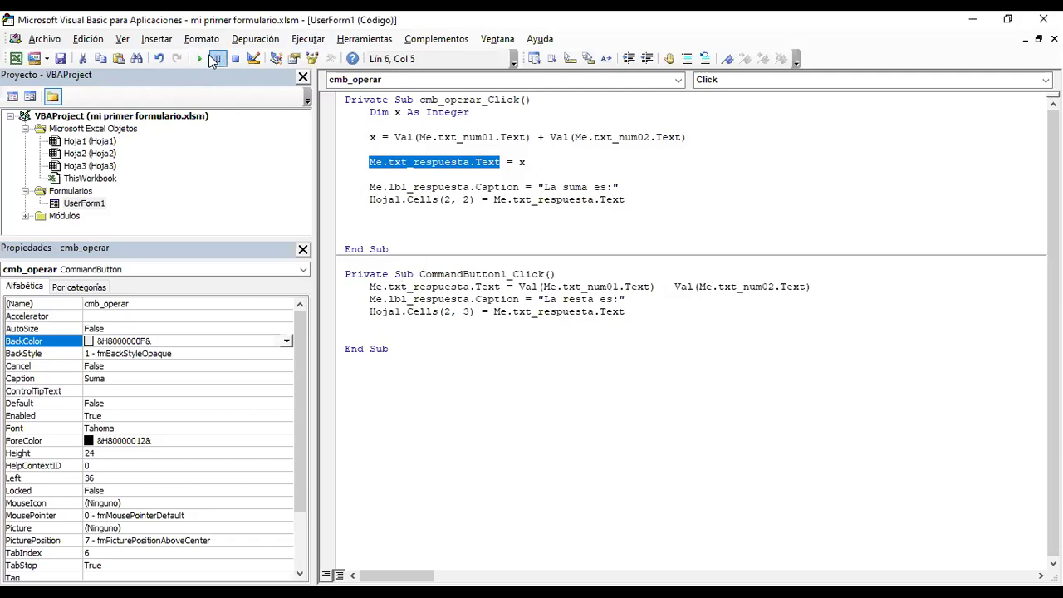
# - Run the form with 12 and 12 to get 24 in B2, then reopen the Suma code
pyautogui.click(199, 59)
pyautogui.write('z12')
pyautogui.moveTo(555, 218); pyautogui.dragTo(393, 203)
pyautogui.write('12')
pyautogui.click(530, 265)
pyautogui.write('12')
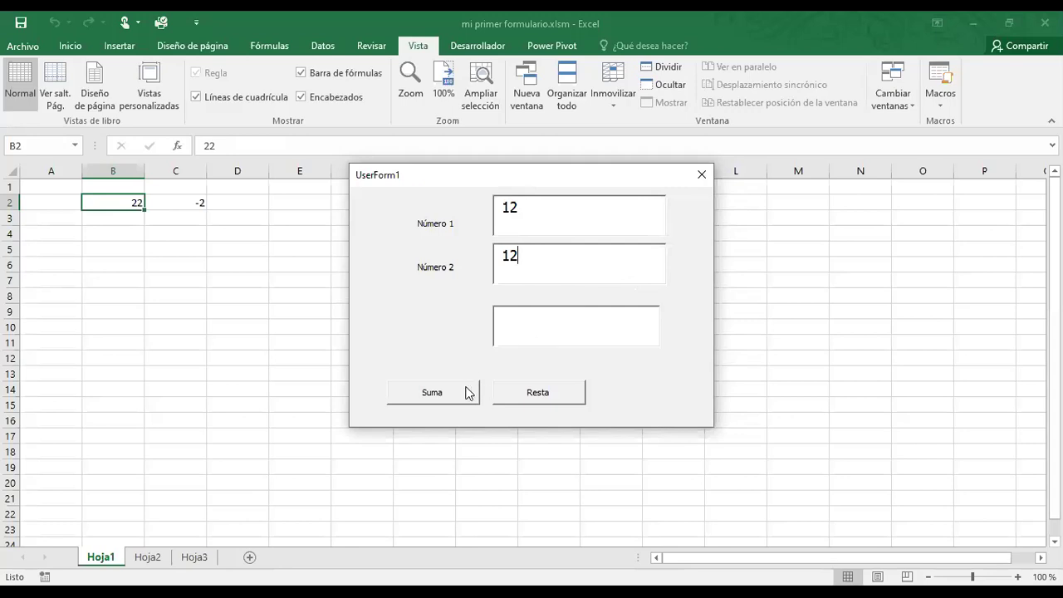
pyautogui.click(457, 394)
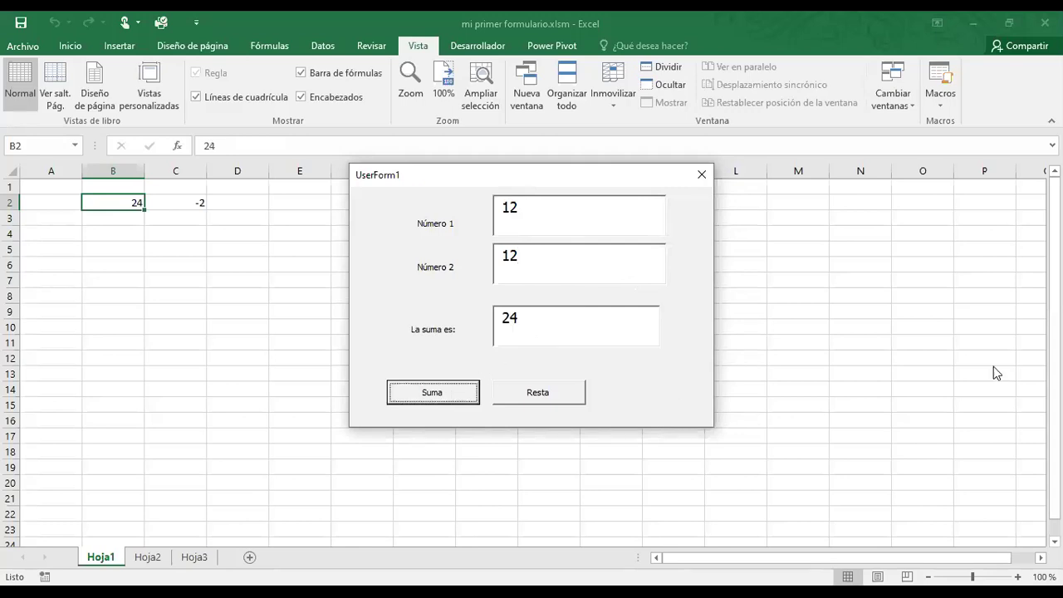
pyautogui.click(704, 179)
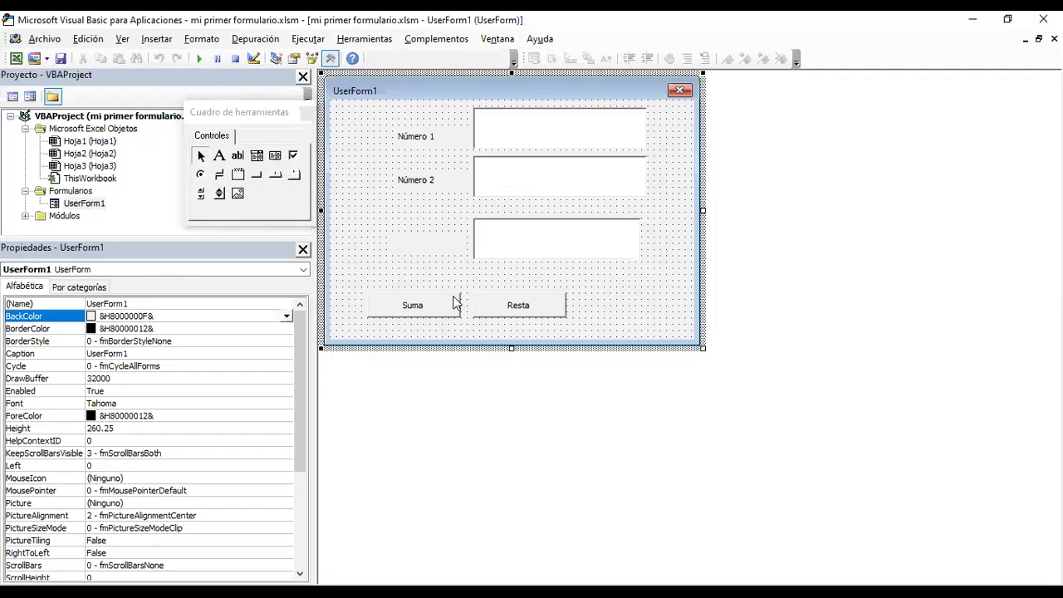
pyautogui.doubleClick(456, 320)
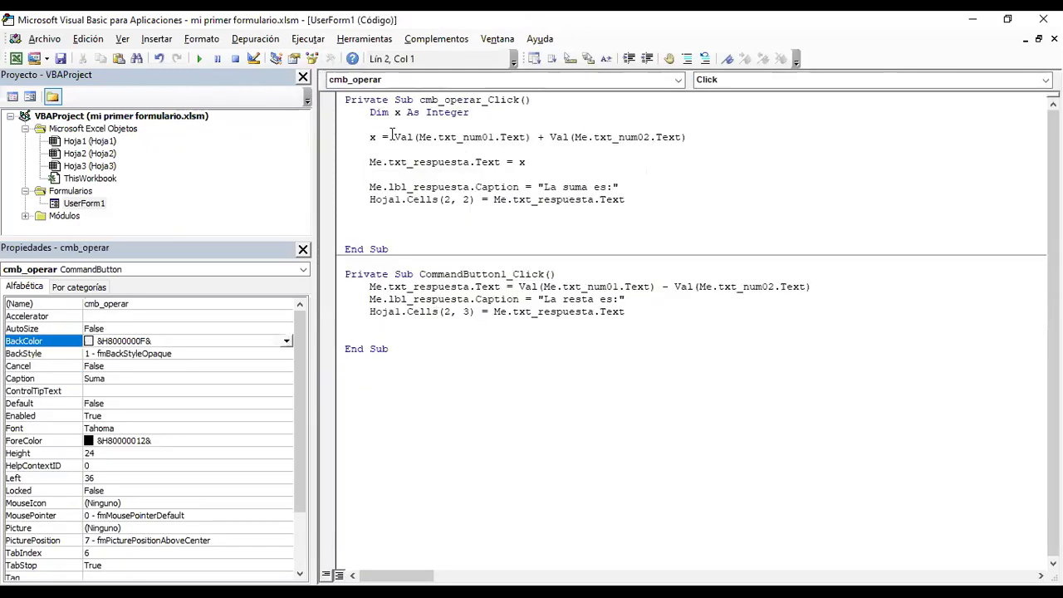
pyautogui.moveTo(393, 137); pyautogui.dragTo(372, 124)
pyautogui.hotkey('shift', 'Down')
pyautogui.hotkey('shift', 'Down')
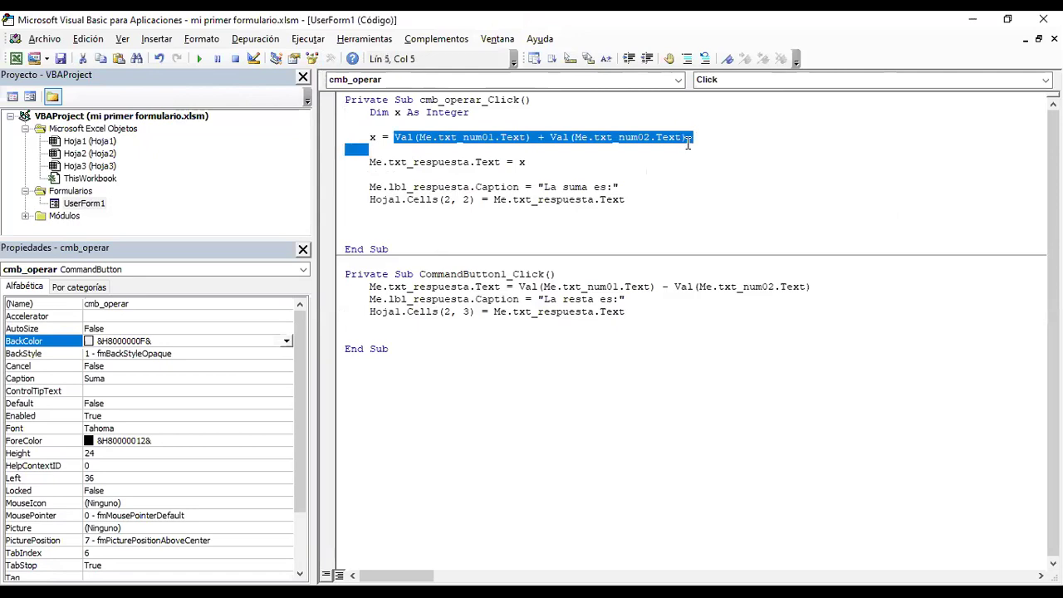
pyautogui.click(532, 163)
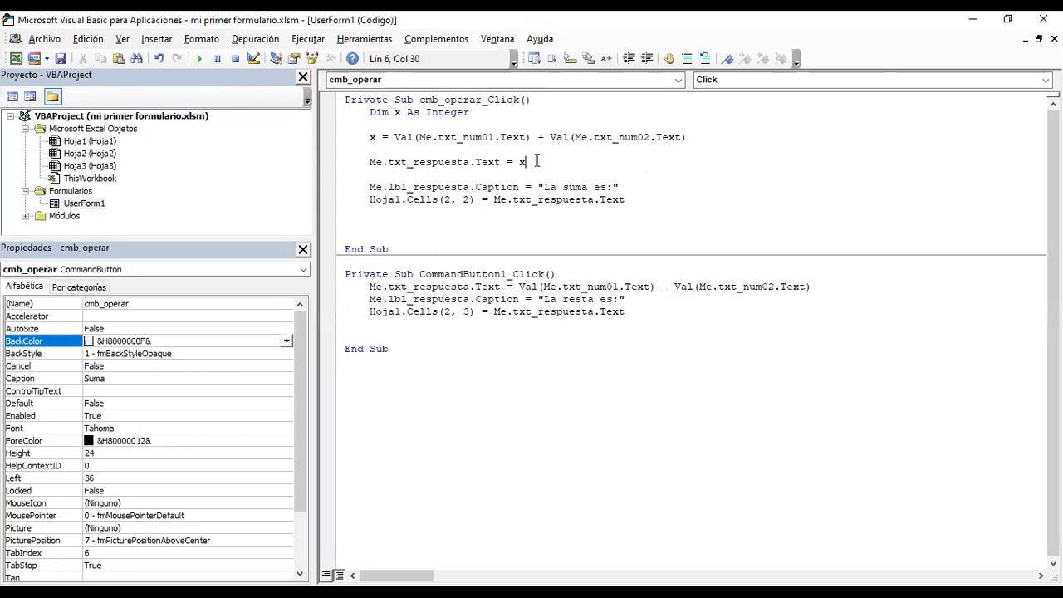
pyautogui.moveTo(500, 163); pyautogui.dragTo(371, 164)
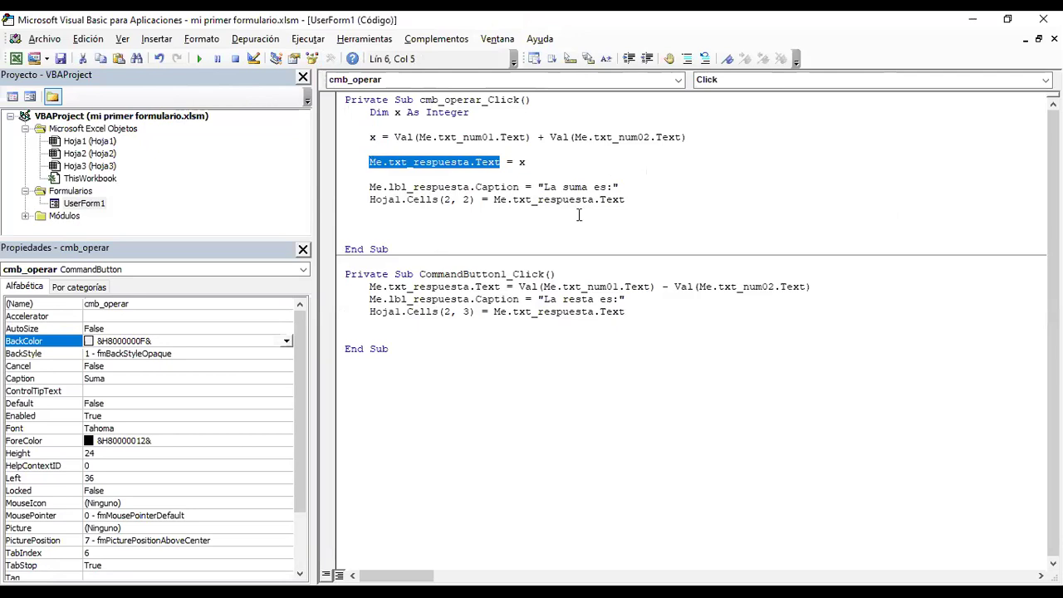
pyautogui.moveTo(532, 163); pyautogui.dragTo(516, 163)
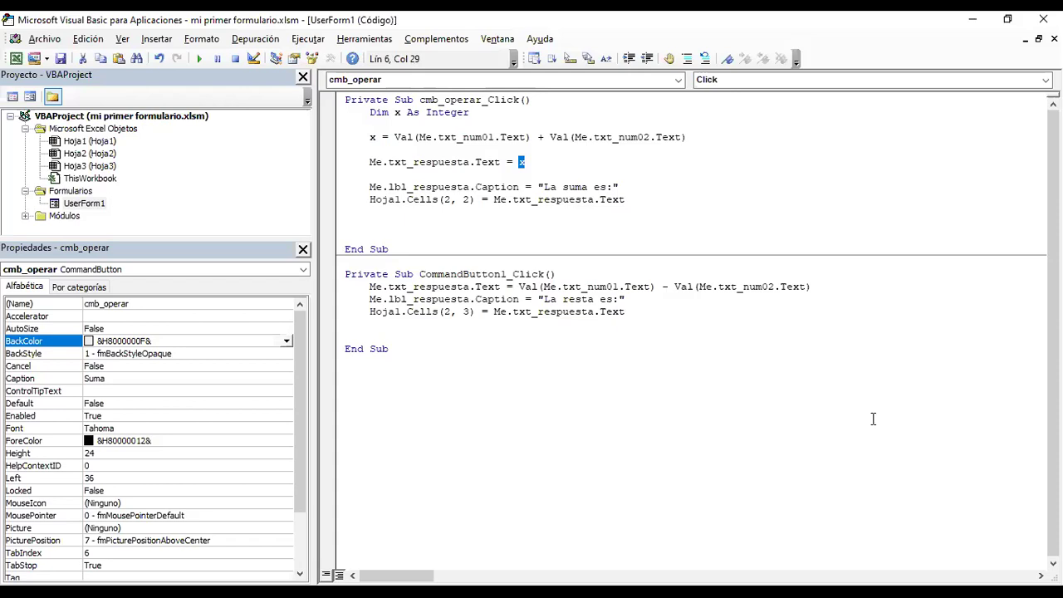
pyautogui.click(486, 112)
pyautogui.hotkey('shift', 'Left')
pyautogui.hotkey('shift', 'Left')
pyautogui.hotkey('shift', 'Left')
pyautogui.hotkey('shift', 'Left')
pyautogui.hotkey('shift', 'Left')
pyautogui.hotkey('shift', 'Left')
pyautogui.hotkey('shift', 'Left')
pyautogui.hotkey('shift', 'Left')
pyautogui.hotkey('shift', 'Left')
pyautogui.hotkey('shift', 'Left')
pyautogui.hotkey('shift', 'Left')
pyautogui.hotkey('shift', 'Left')
pyautogui.hotkey('shift', 'Left')
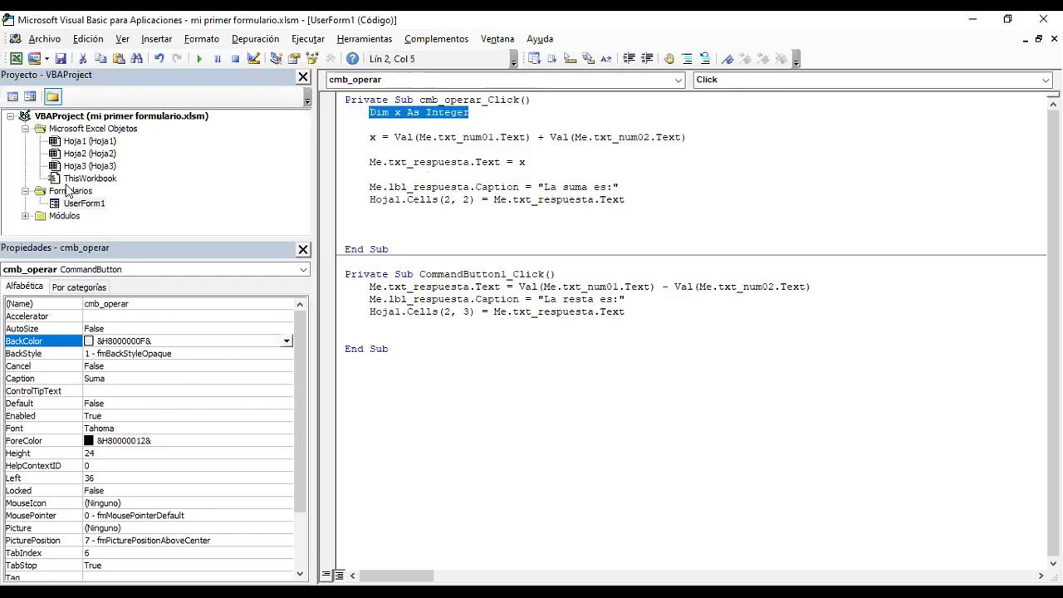
# - Rename x to respuesta in the Dim declaration and the Val sum line
pyautogui.press('End')
pyautogui.press('Return')
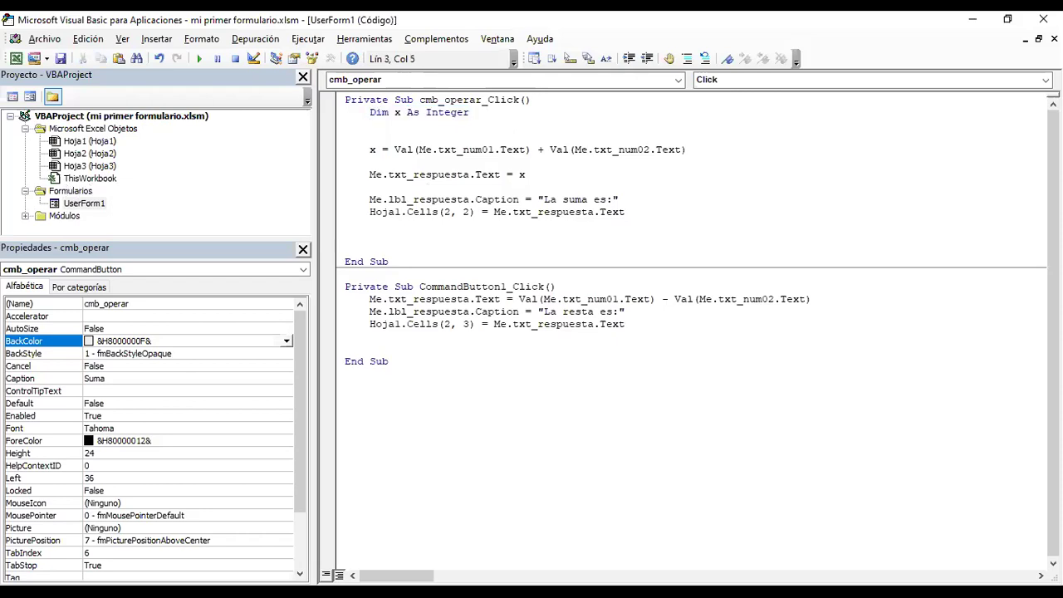
pyautogui.press('Up')
pyautogui.press('Right')
pyautogui.press('Right')
pyautogui.press('Right')
pyautogui.press('Delete')
pyautogui.write('respuest')
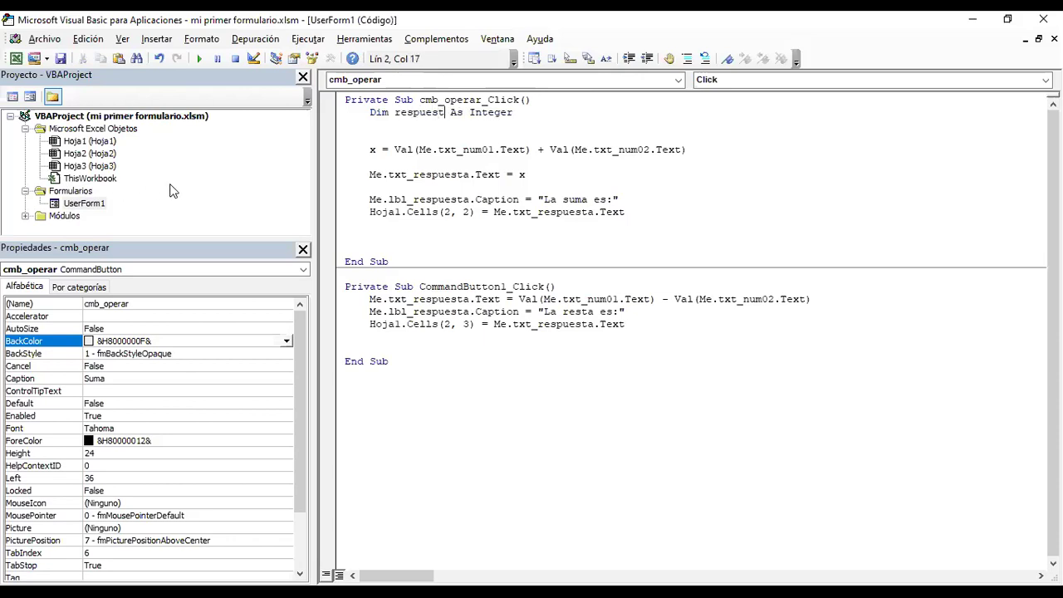
pyautogui.write('a')
pyautogui.hotkey('shift', 'Left')
pyautogui.hotkey('shift', 'Left')
pyautogui.hotkey('shift', 'Left')
pyautogui.hotkey('shift', 'Left')
pyautogui.hotkey('shift', 'Left')
pyautogui.hotkey('shift', 'Left')
pyautogui.hotkey('shift', 'Left')
pyautogui.hotkey('shift', 'Left')
pyautogui.hotkey('shift', 'Left')
pyautogui.press('Down')
pyautogui.press('Down')
# - Change Me.txt_respuesta.Text = x to use respuesta and remove the extra blank line
pyautogui.press('Down')
pyautogui.press('Left')
pyautogui.press('Left')
pyautogui.hotkey('shift', 'Left')
pyautogui.hotkey('shift', 'Left')
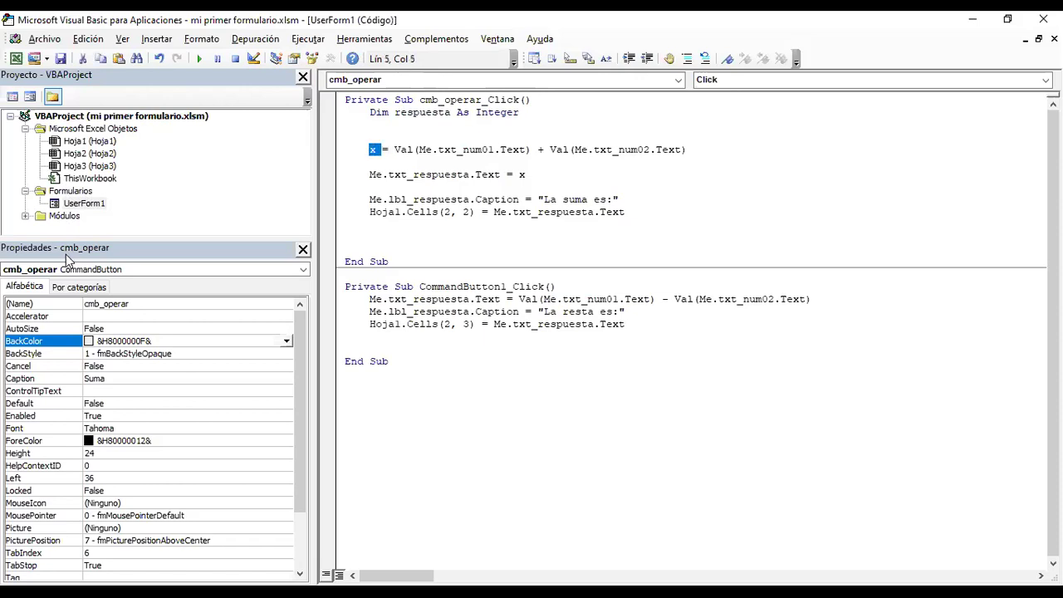
pyautogui.write('respuesta')
pyautogui.press('Right')
pyautogui.press('Right')
pyautogui.press('Right')
pyautogui.press('Right')
pyautogui.press('Right')
pyautogui.press('Down')
pyautogui.press('Down')
pyautogui.press('Right')
pyautogui.press('Right')
pyautogui.press('Right')
pyautogui.press('Right')
pyautogui.press('BackSpace')
pyautogui.write('respuesta')
pyautogui.press('Down')
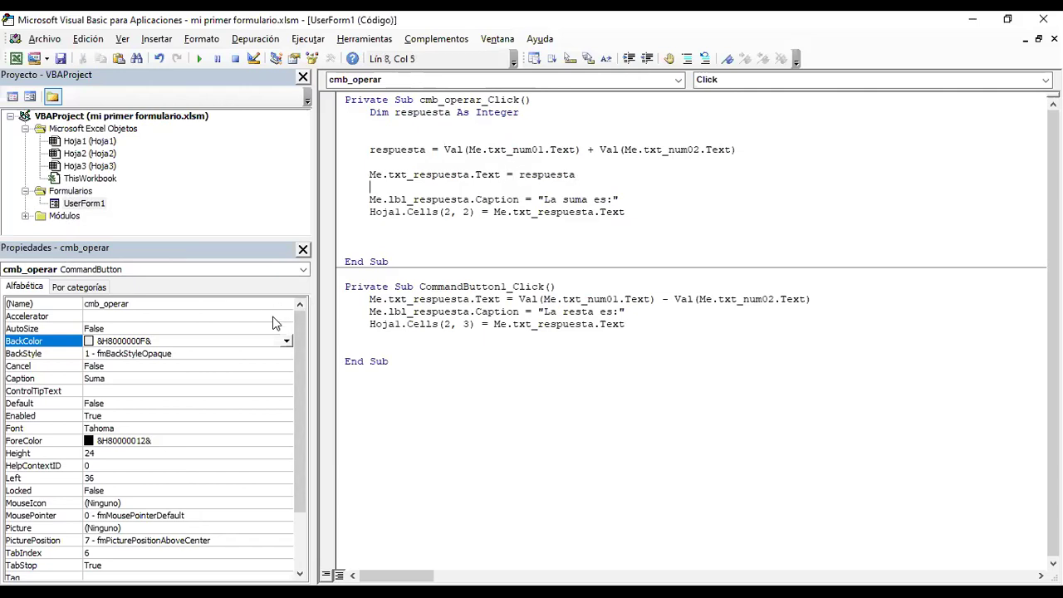
pyautogui.press('Up')
pyautogui.press('Up')
pyautogui.press('Home')
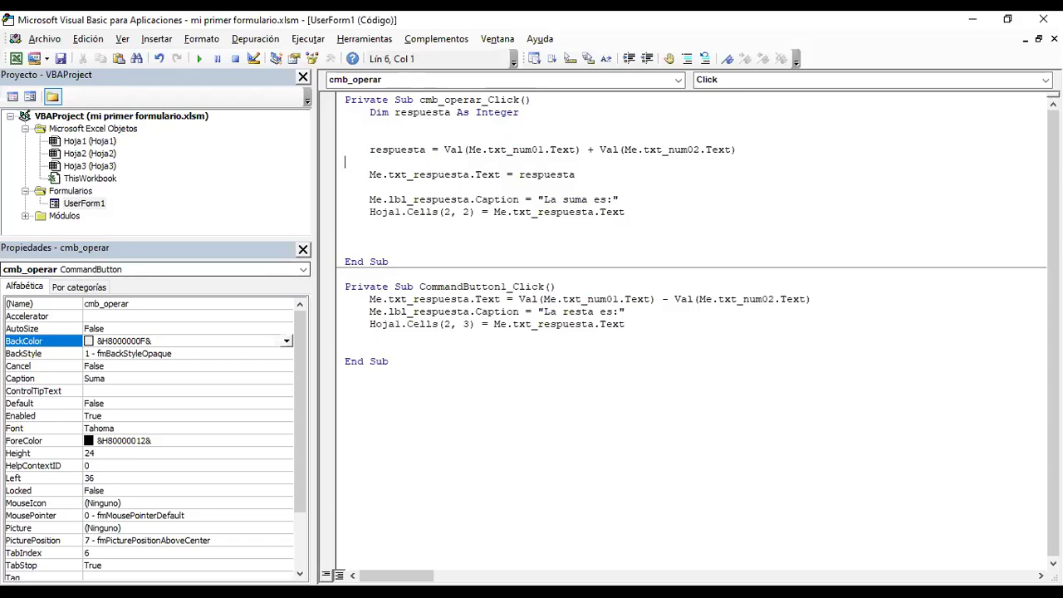
pyautogui.press('BackSpace')
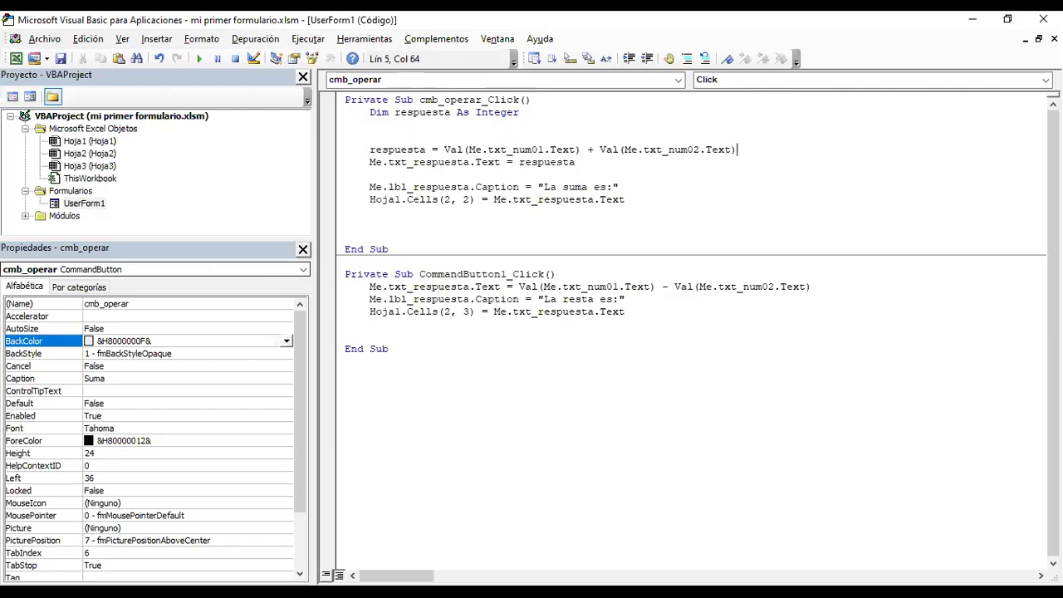
pyautogui.press('Home')
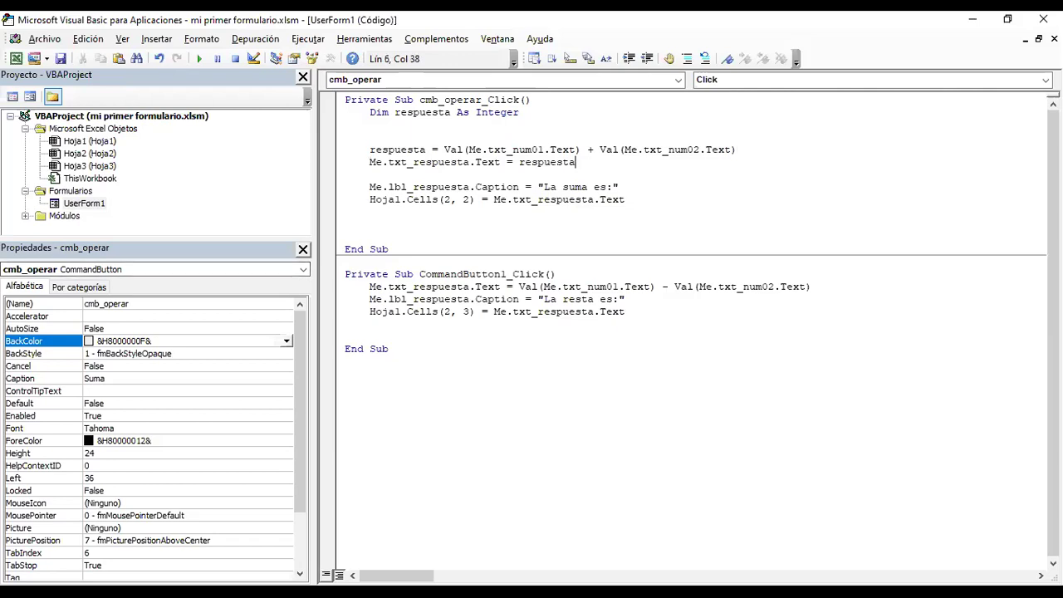
pyautogui.press('Down')
pyautogui.press('Down')
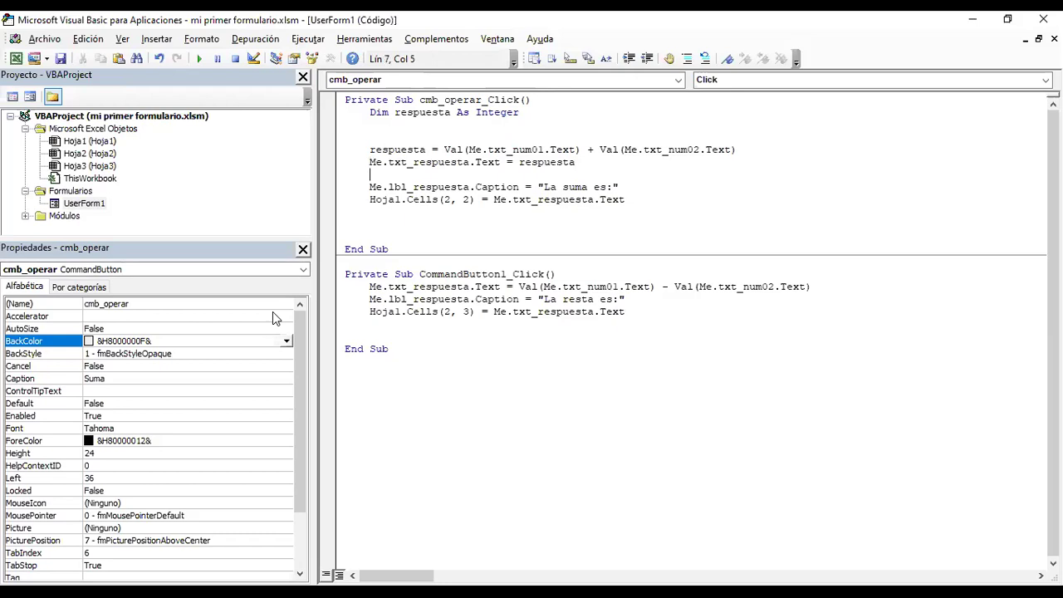
# - Add a 'Dim x As Integer' declaration below the existing one
pyautogui.press('Up')
pyautogui.press('Up')
pyautogui.press('Up')
pyautogui.press('End')
pyautogui.press('Home')
pyautogui.hotkey('shift', 'Right')
pyautogui.hotkey('shift', 'Right')
pyautogui.hotkey('shift', 'Right')
pyautogui.hotkey('ctrl', 'c')
pyautogui.press('Down')
pyautogui.hotkey('ctrl', 'v')
pyautogui.write('as ')
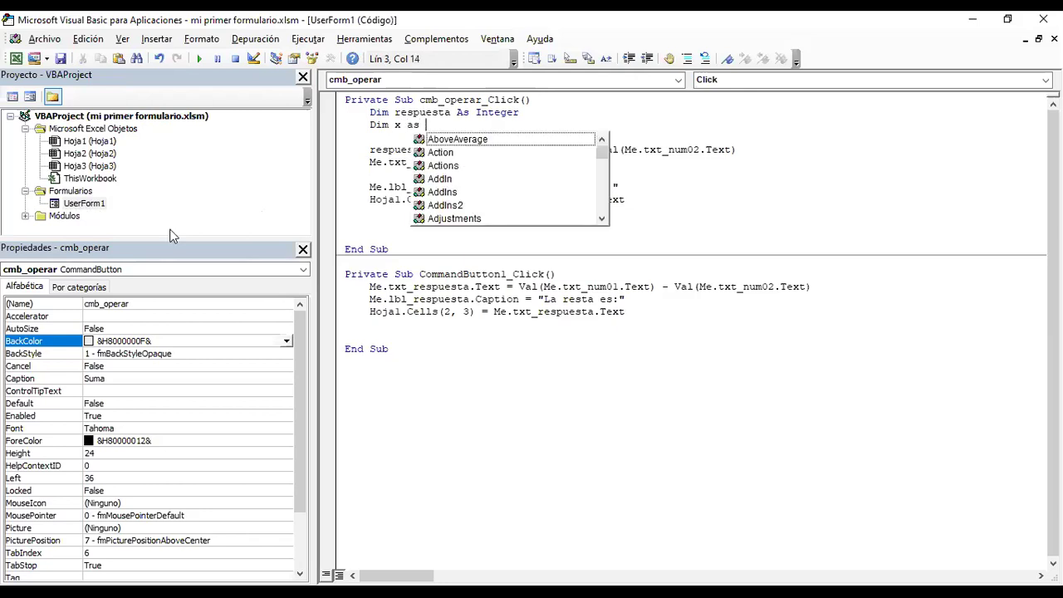
pyautogui.write('in')
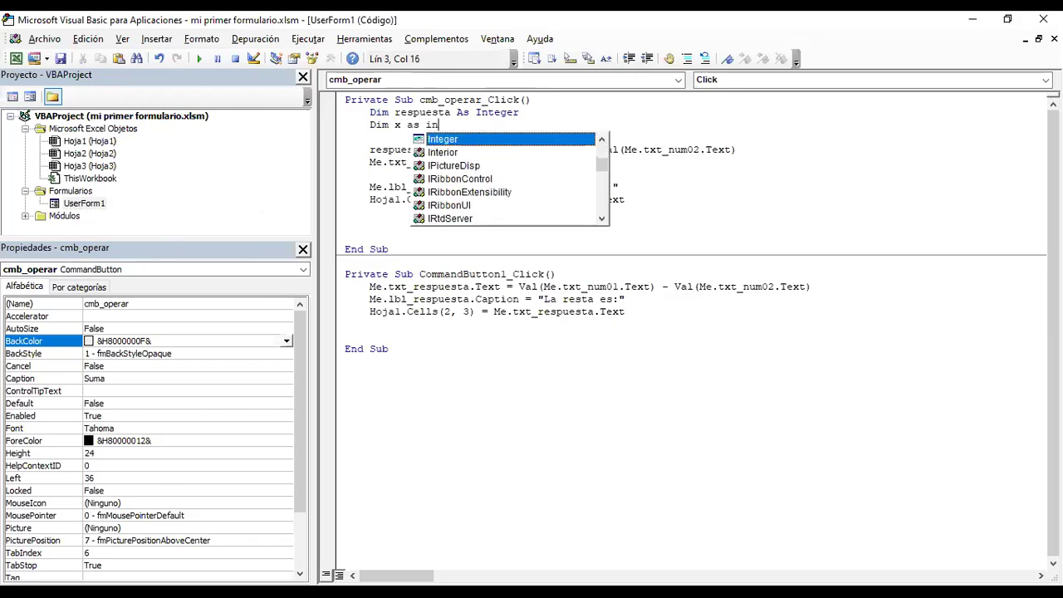
pyautogui.press('Tab')
# - Set x = 10 on the blank line below the declarations
pyautogui.press('Down')
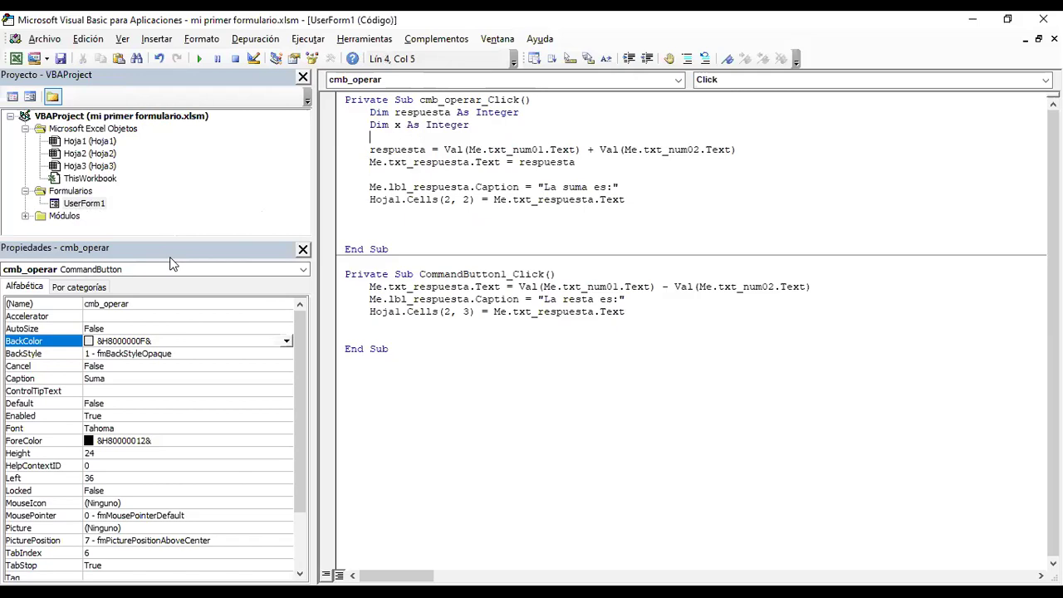
pyautogui.press('Down')
pyautogui.press('Down')
pyautogui.press('Down')
pyautogui.hotkey('ctrl', 'Right')
pyautogui.hotkey('ctrl', 'Right')
pyautogui.hotkey('ctrl', 'Right')
pyautogui.press('Up')
pyautogui.press('Up')
pyautogui.press('Up')
pyautogui.write('x')
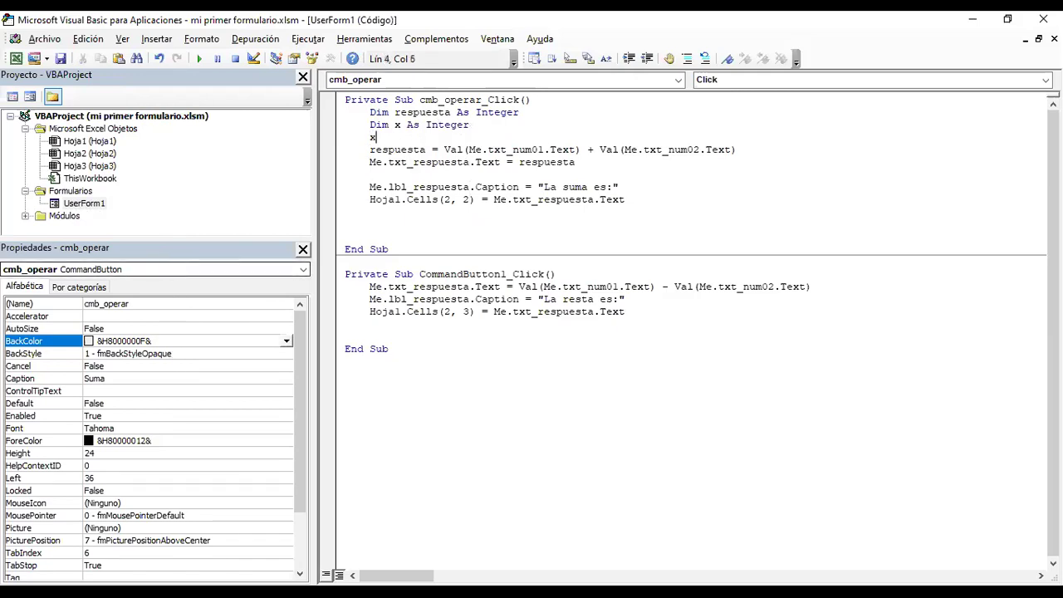
pyautogui.write('=')
pyautogui.write('10')
# - Change Hoja1.Cells(2, 2) to Hoja1.Cells(x, 2)
pyautogui.click(426, 200)
pyautogui.press('Right')
pyautogui.press('Right')
pyautogui.press('Right')
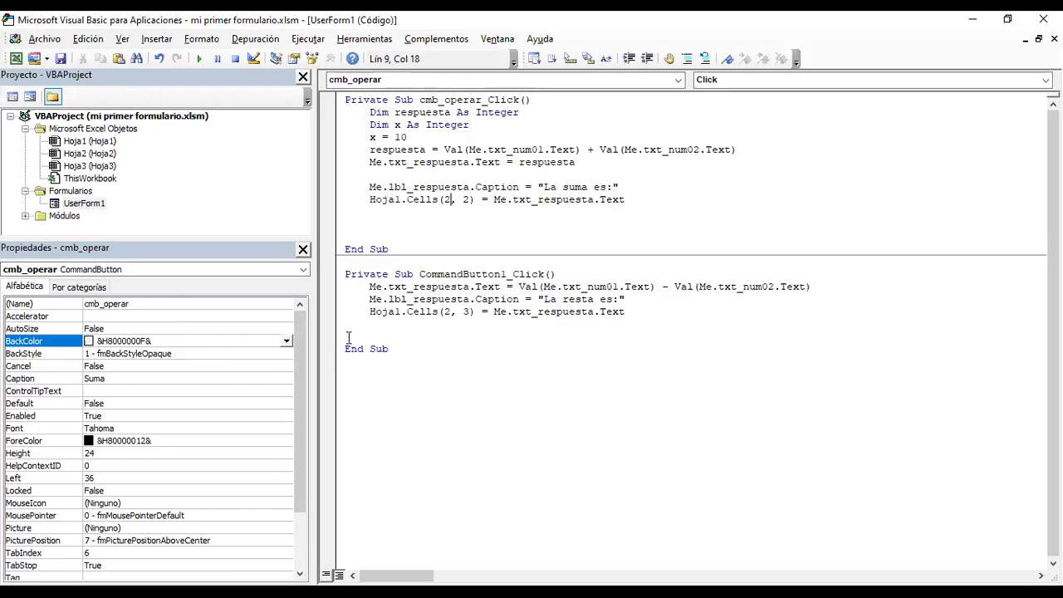
pyautogui.press('BackSpace')
pyautogui.write('x')
pyautogui.moveTo(742, 150)
pyautogui.mouseDown()
pyautogui.moveTo(674, 137)
pyautogui.moveTo(445, 149)
pyautogui.mouseUp()
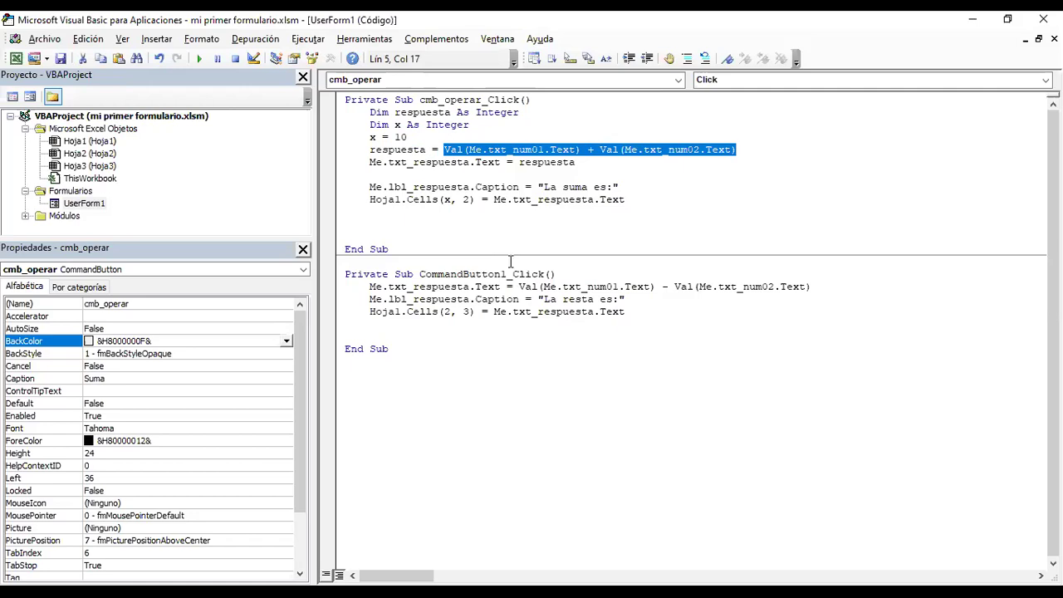
pyautogui.moveTo(585, 162); pyautogui.dragTo(363, 162)
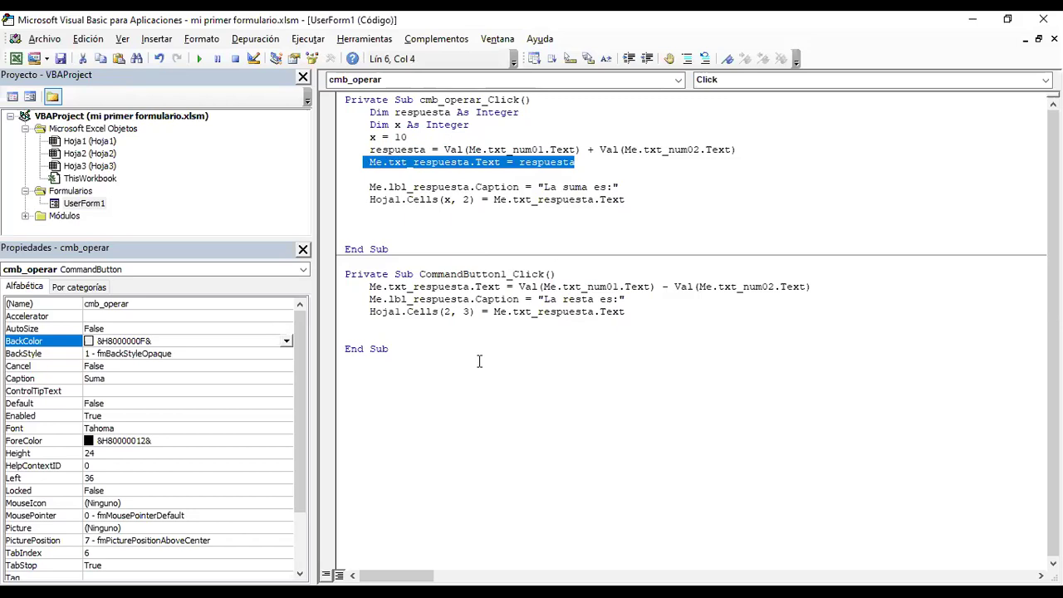
pyautogui.click(554, 174)
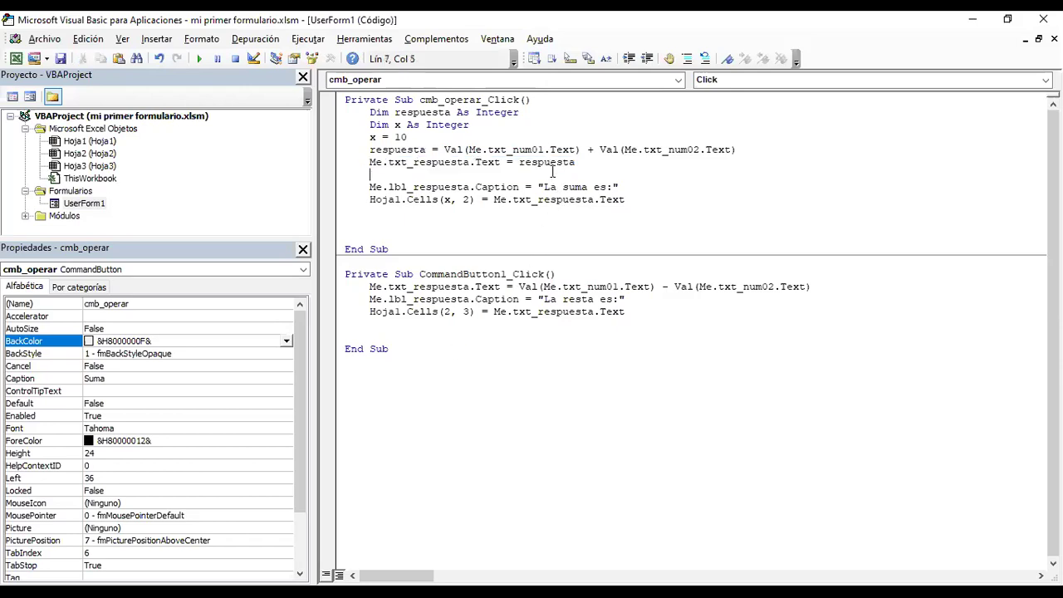
pyautogui.moveTo(575, 161); pyautogui.dragTo(363, 162)
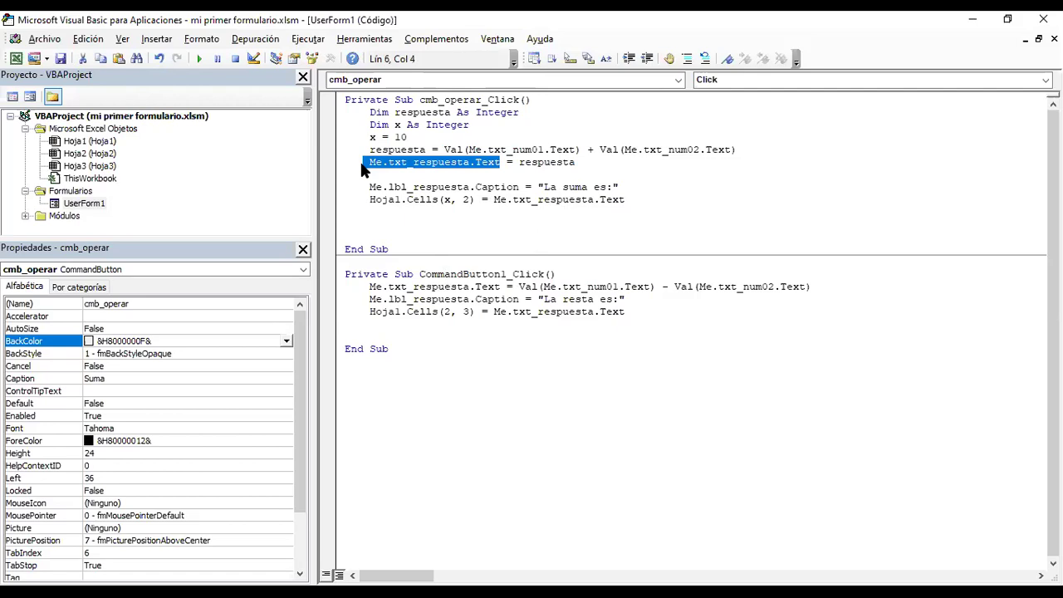
pyautogui.moveTo(579, 162); pyautogui.dragTo(521, 163)
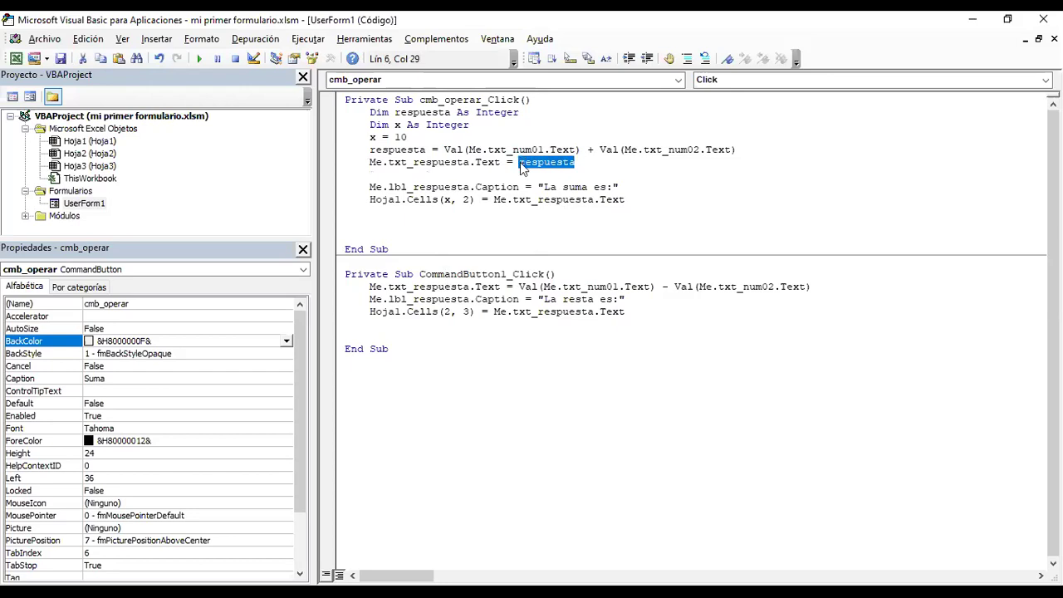
pyautogui.moveTo(500, 162); pyautogui.dragTo(370, 162)
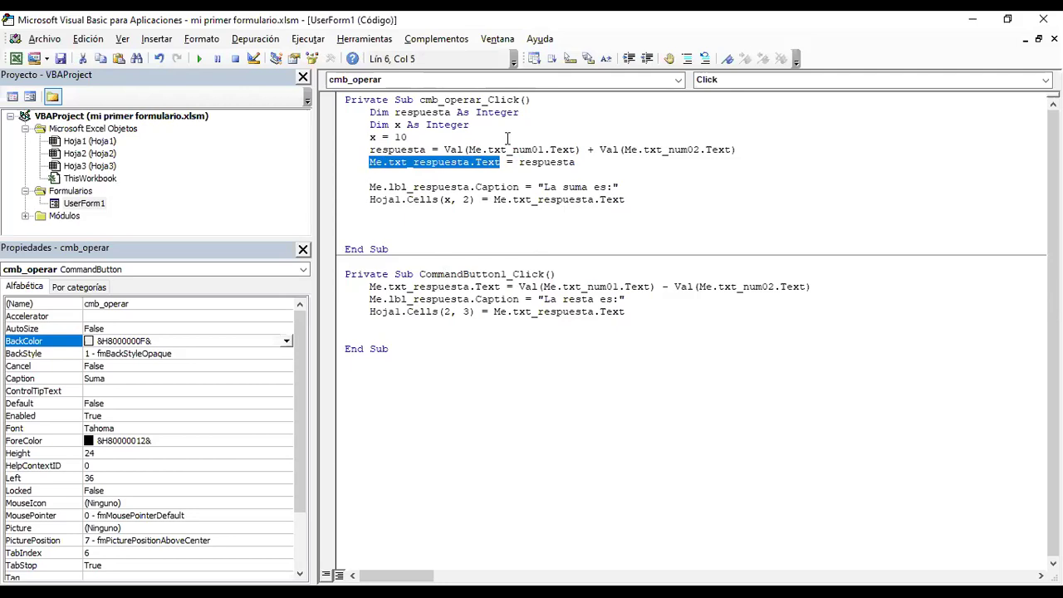
pyautogui.doubleClick(446, 199)
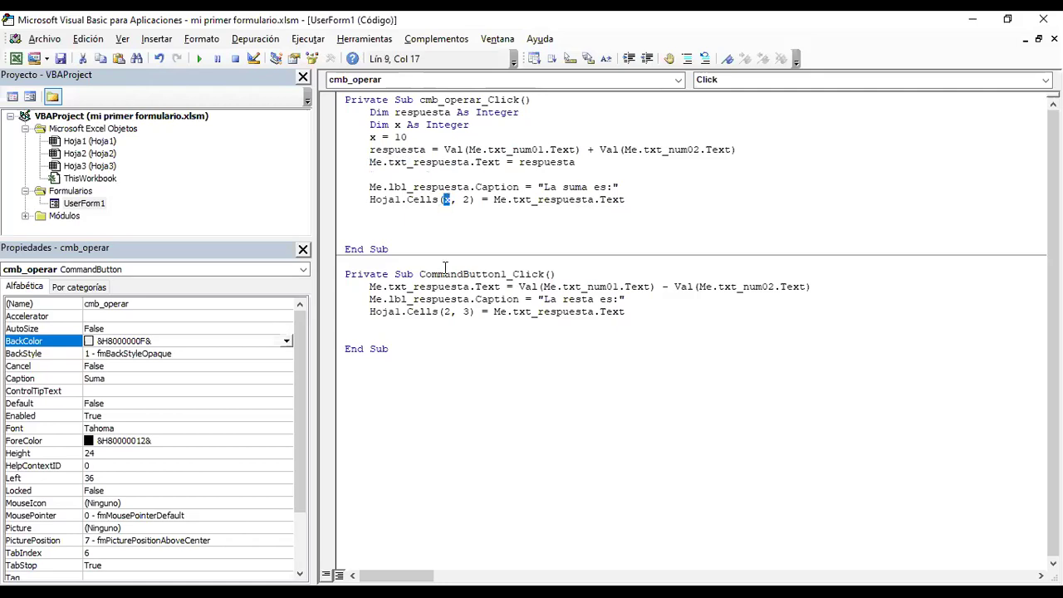
pyautogui.moveTo(416, 137); pyautogui.dragTo(364, 145)
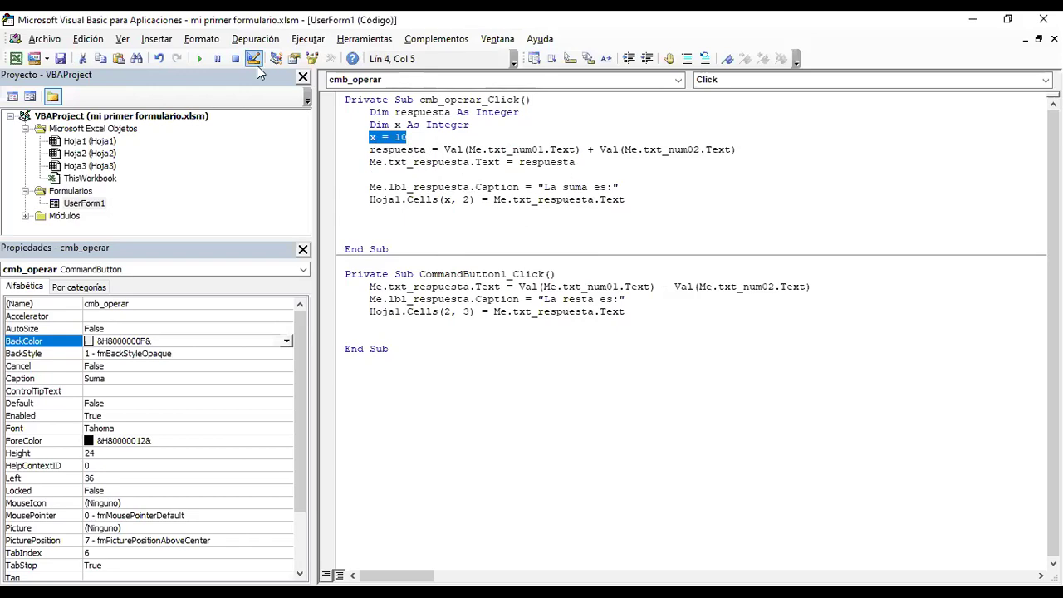
# - Run the form with 21 and 20, getting 41 in cell B10, then return to the editor
pyautogui.click(200, 58)
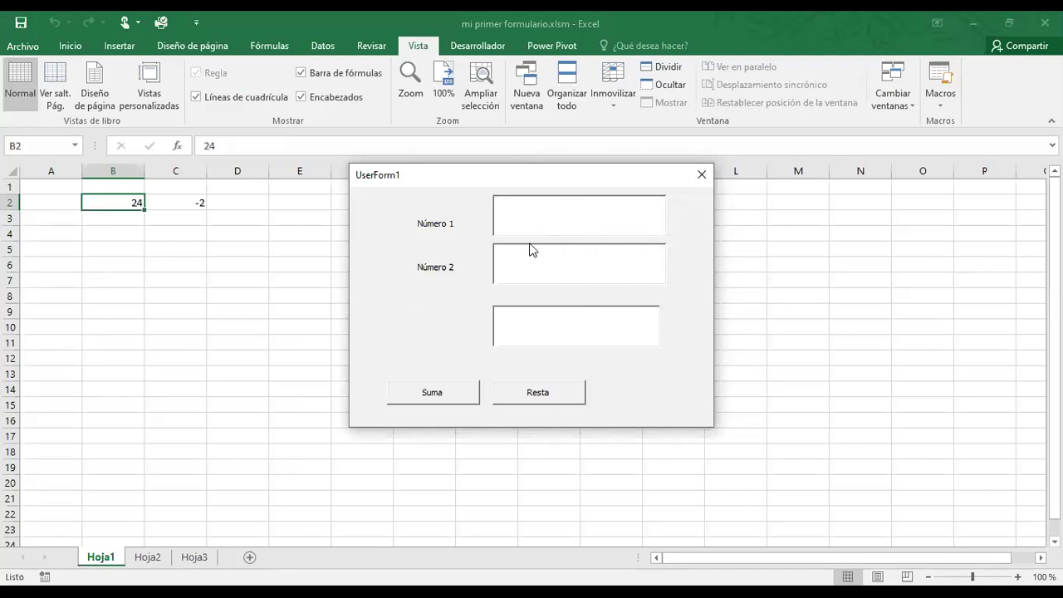
pyautogui.write('21')
pyautogui.press('BackSpace')
pyautogui.press('BackSpace')
pyautogui.press('BackSpace')
pyautogui.write('0')
pyautogui.click(448, 393)
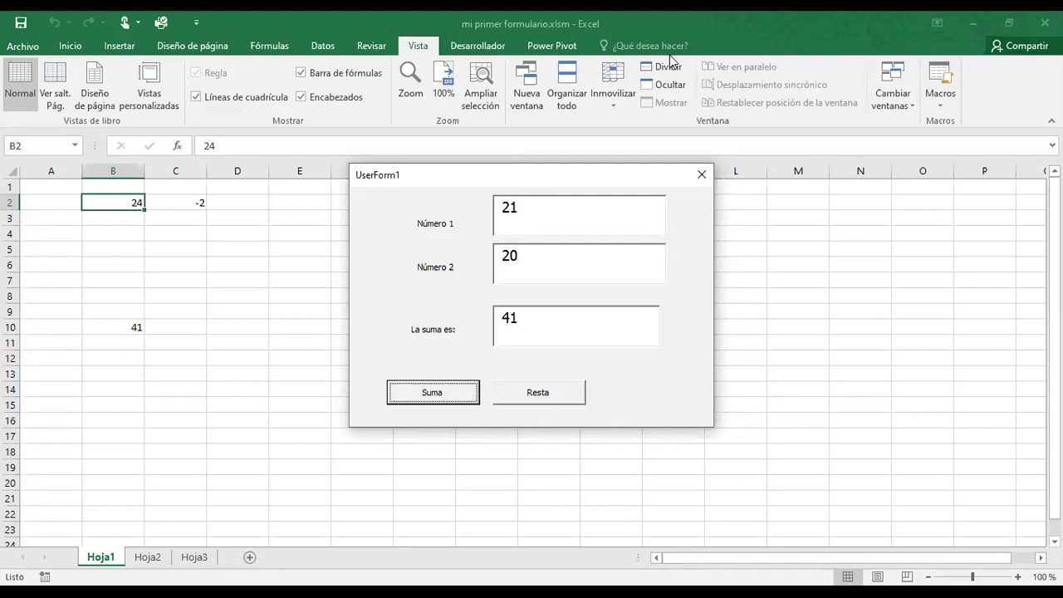
pyautogui.hotkey('alt', 'F11')
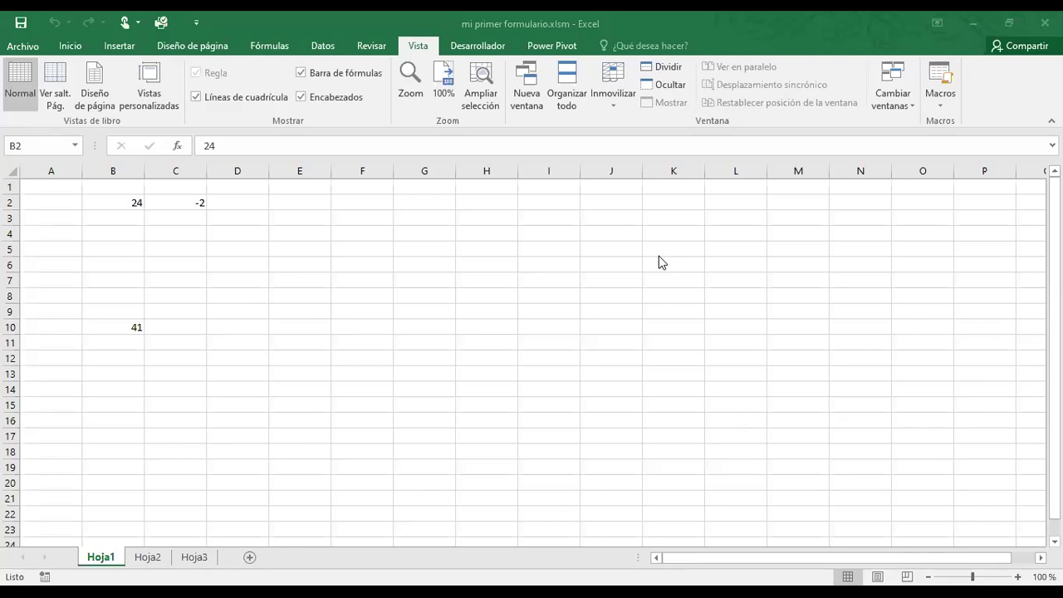
# - Remove the extra blank line above the Hoja1.Cells line
pyautogui.click(613, 259)
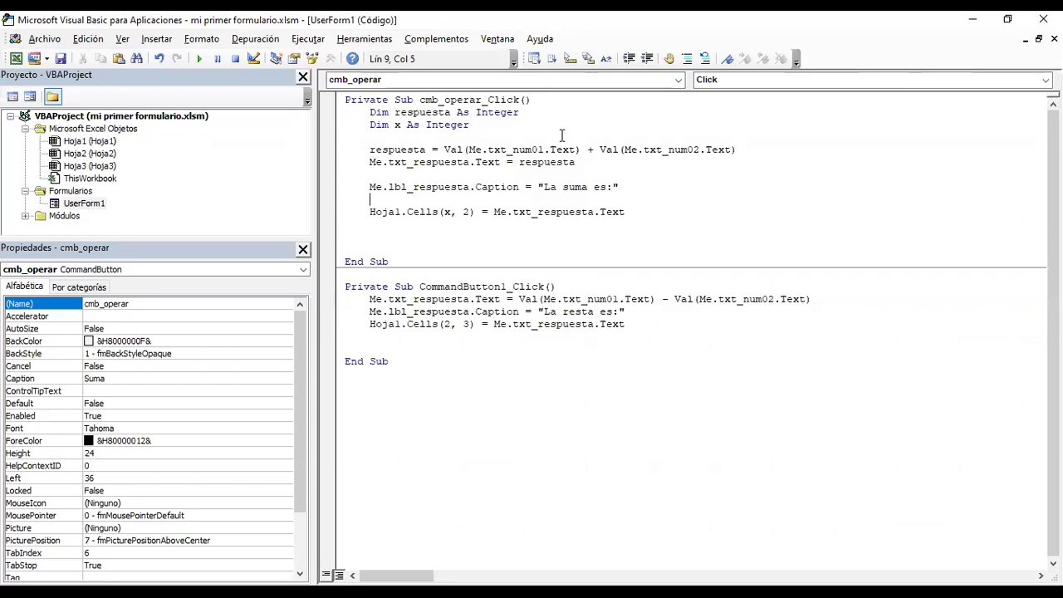
pyautogui.click(419, 171)
pyautogui.press('Home')
pyautogui.press('BackSpace')
pyautogui.press('Down')
pyautogui.press('Down')
pyautogui.press('Down')
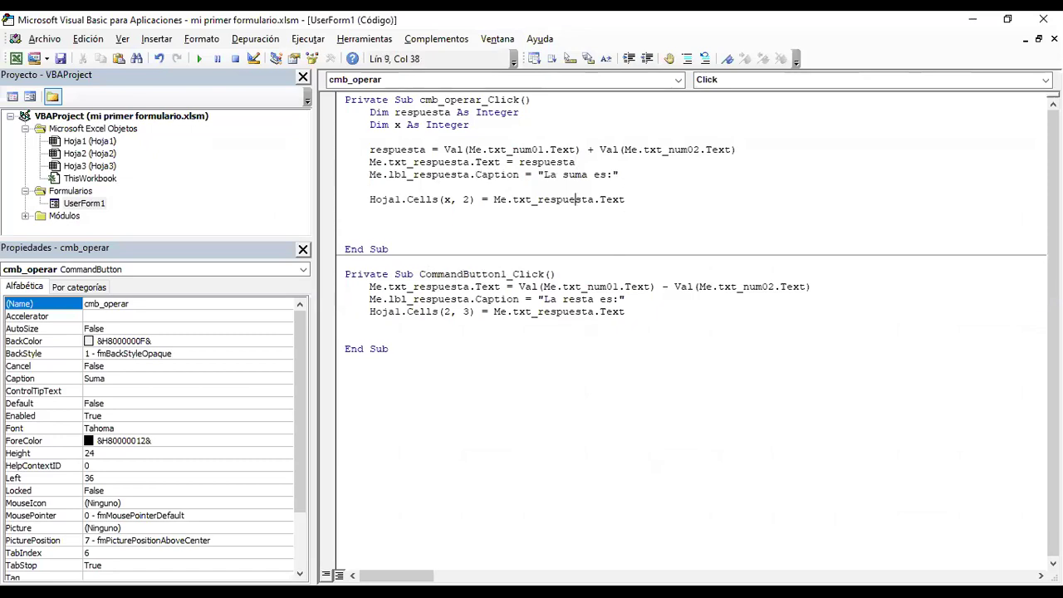
pyautogui.press('Up')
# - Insert a 'For x = 1 To 10' line above the Hoja1.Cells line
pyautogui.press('Return')
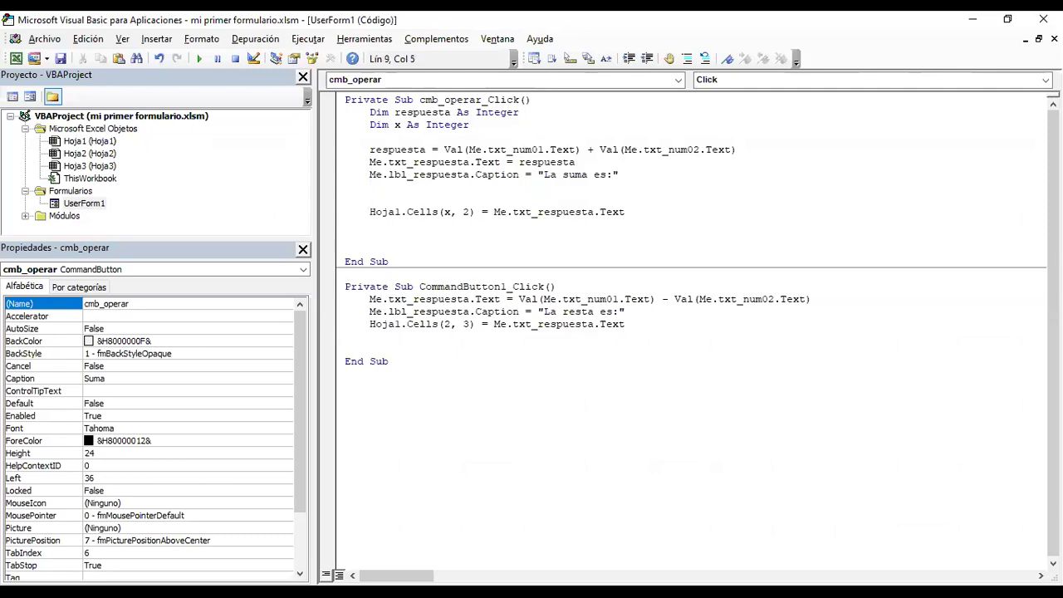
pyautogui.write('for ')
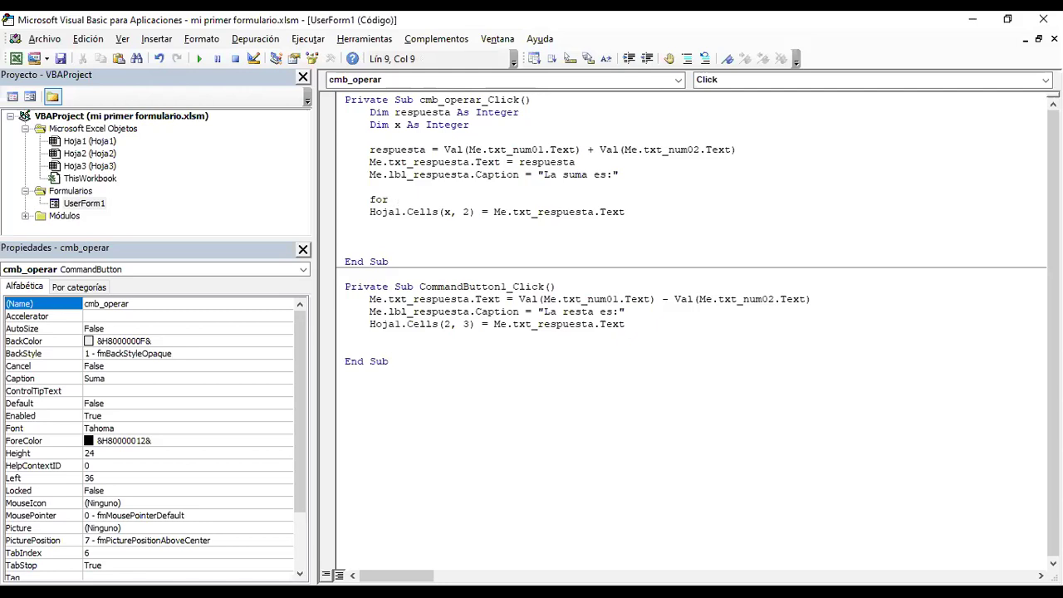
pyautogui.write('x')
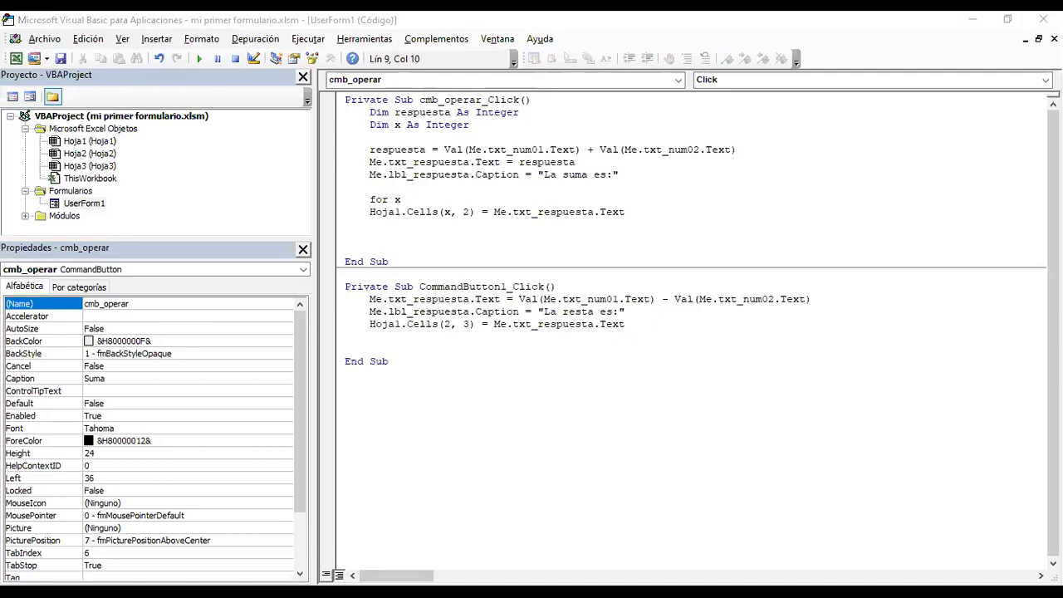
pyautogui.click(414, 199)
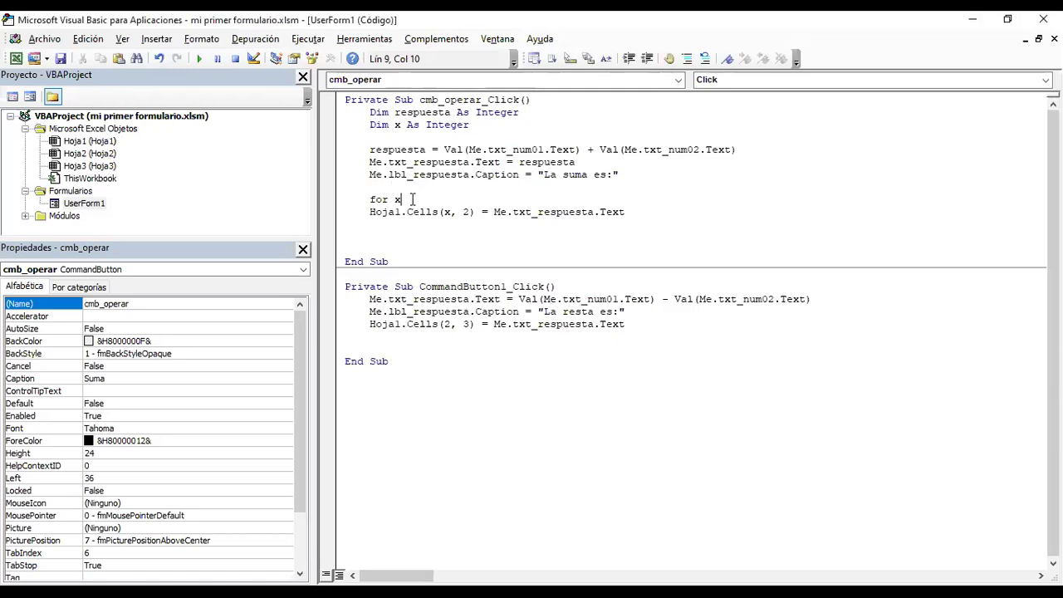
pyautogui.write('= ')
pyautogui.write('1 to ')
pyautogui.write('10')
pyautogui.press('Down')
pyautogui.press('Left')
pyautogui.press('Left')
pyautogui.press('Left')
pyautogui.press('Left')
pyautogui.press('End')
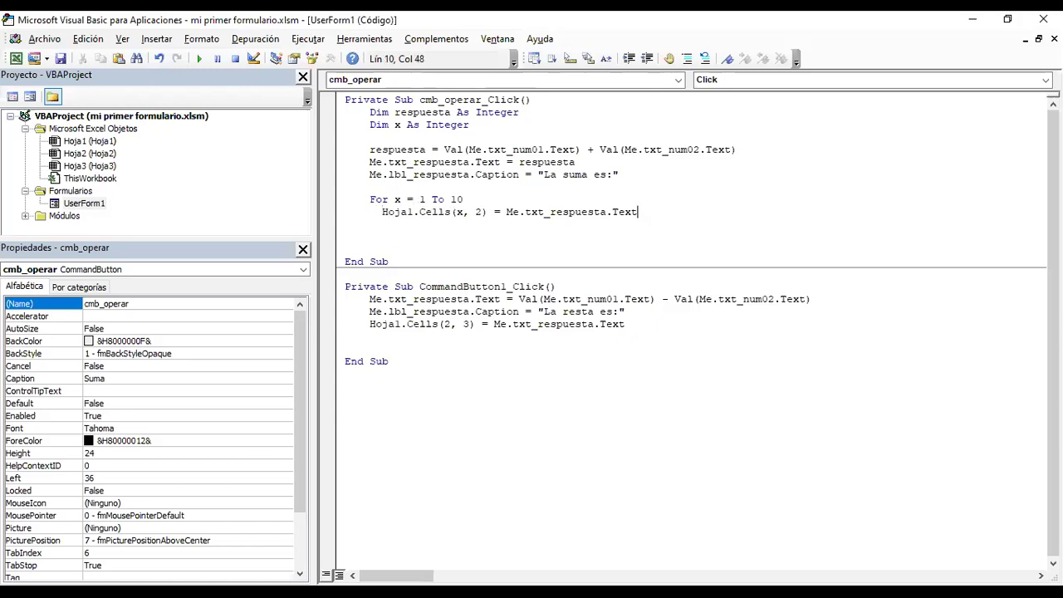
pyautogui.press('Return')
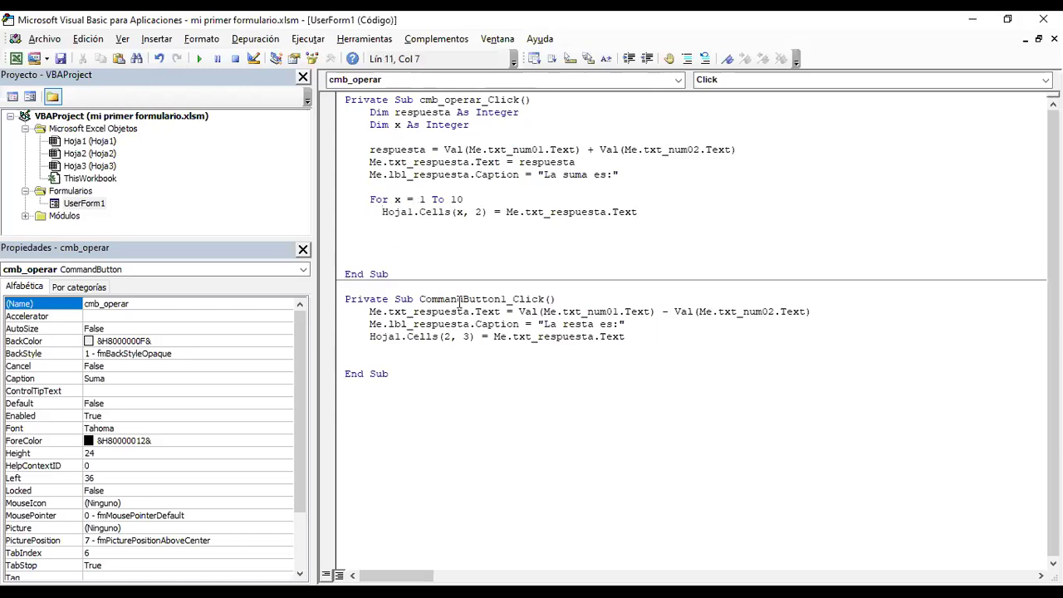
# - Add an outdented 'Next' after the Hoja1.Cells line to close the loop
pyautogui.hotkey('alt', 'Tab')
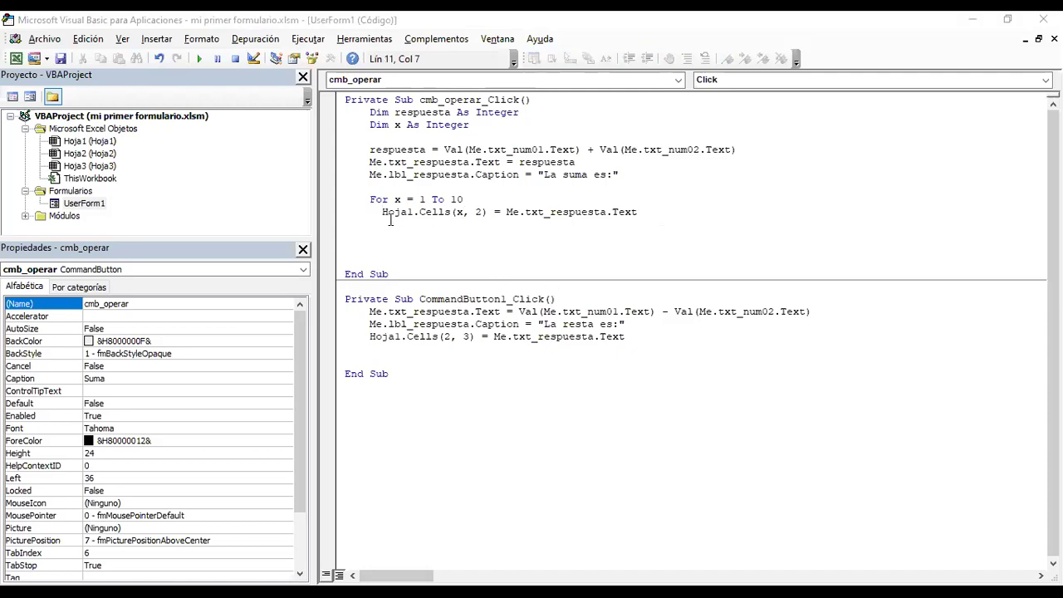
pyautogui.click(652, 213)
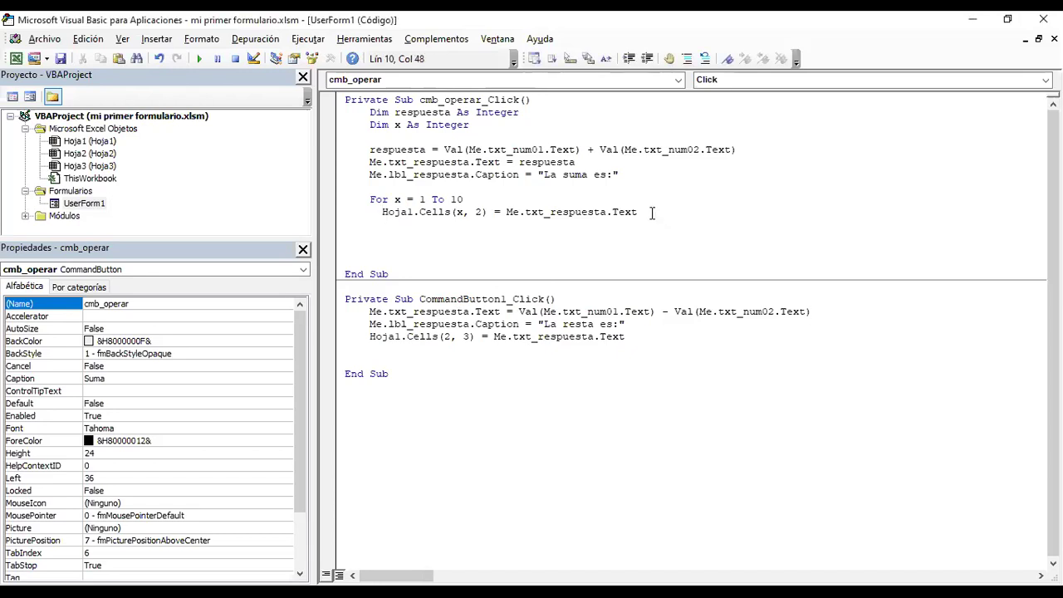
pyautogui.press('Return')
pyautogui.press('BackSpace')
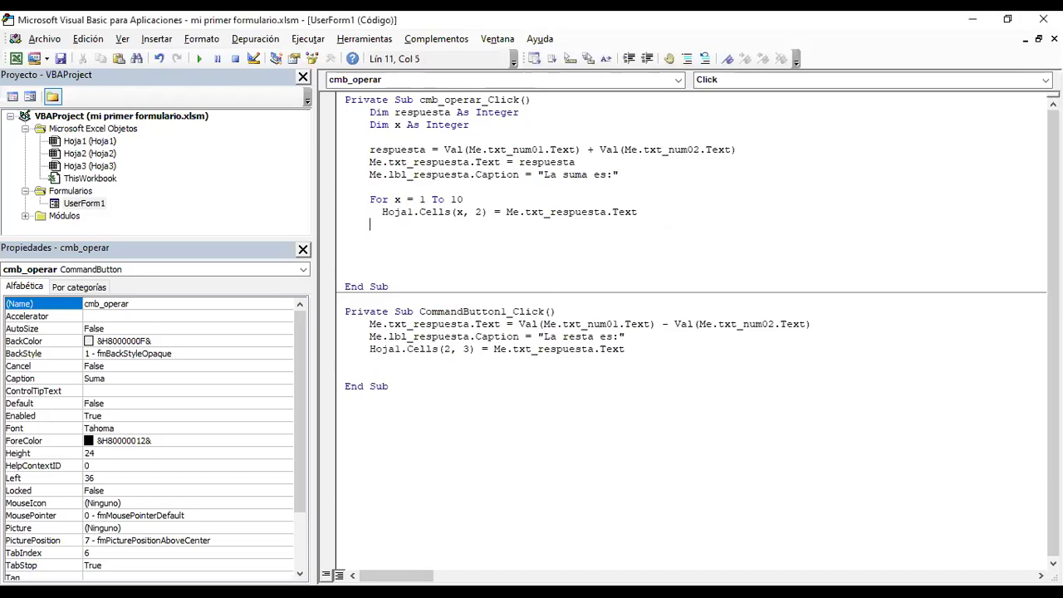
pyautogui.write('next')
pyautogui.press('Return')
# - Run the form with 20 and 9, filling B1:B10 with 29, then close it
pyautogui.click(201, 59)
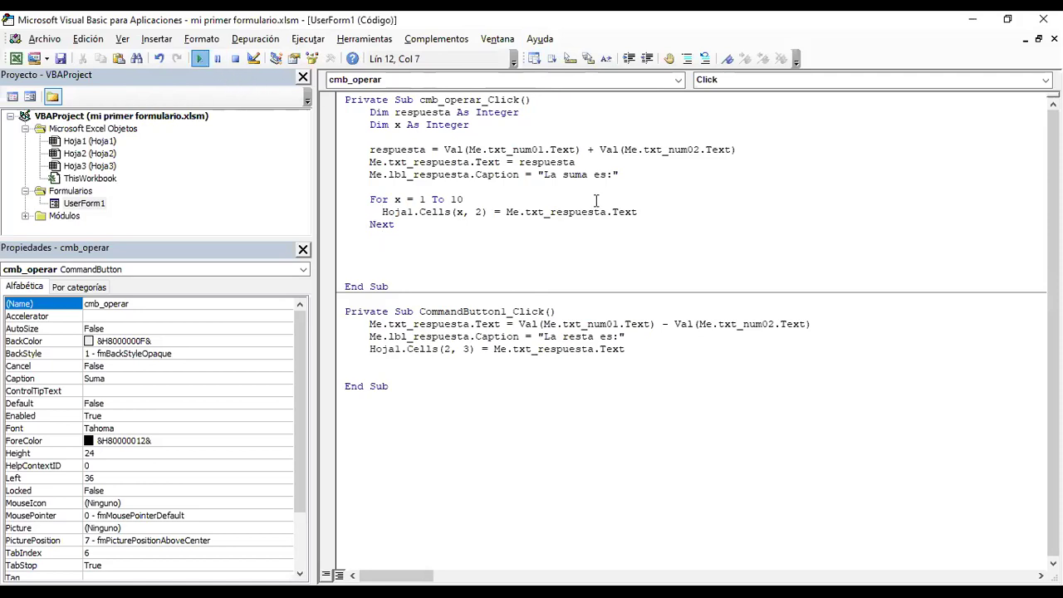
pyautogui.write('20')
pyautogui.click(544, 261)
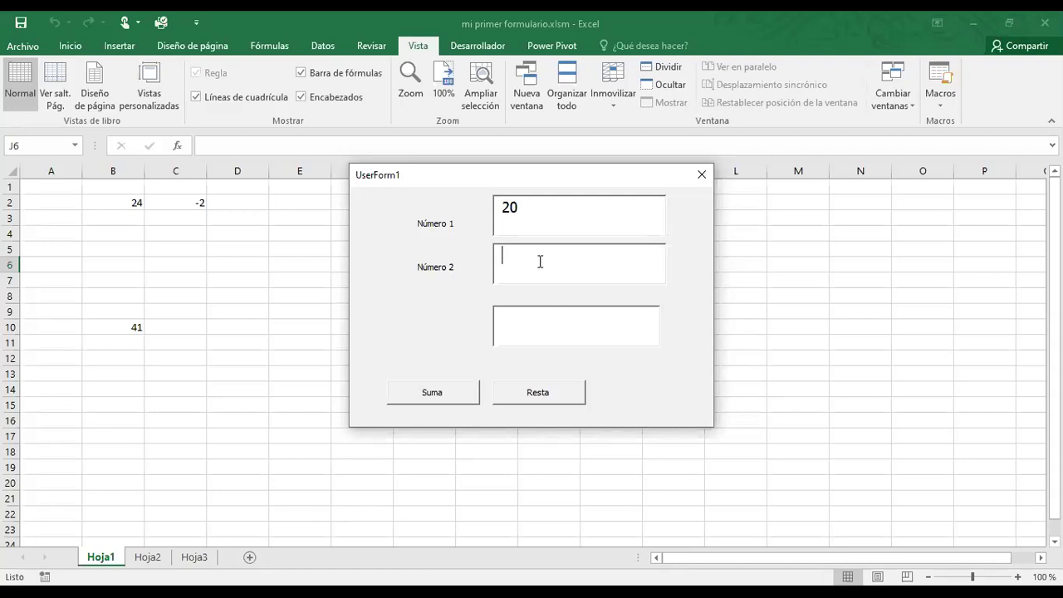
pyautogui.write('9')
pyautogui.click(461, 397)
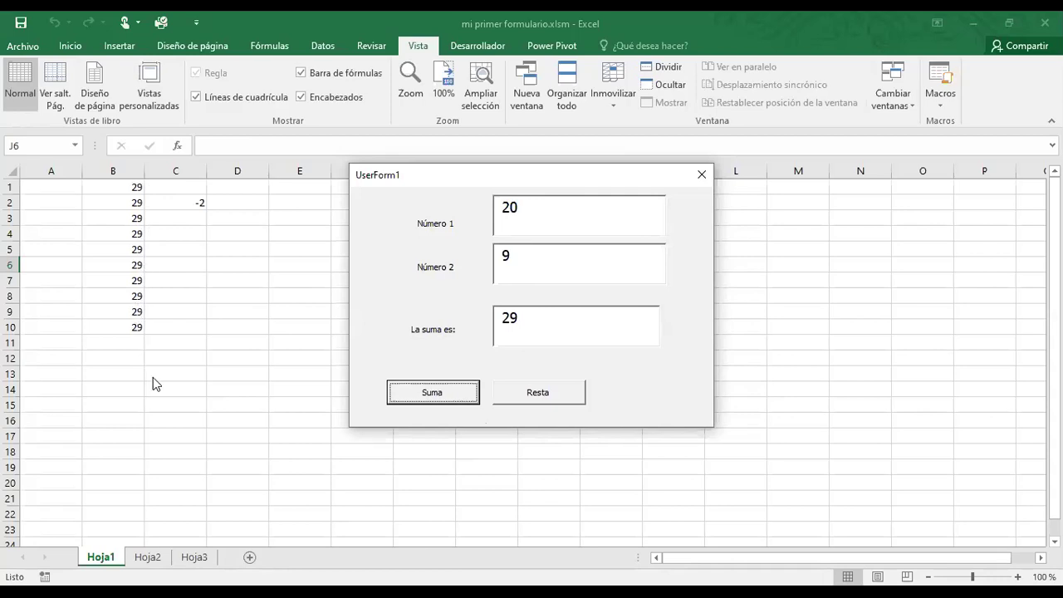
pyautogui.click(702, 176)
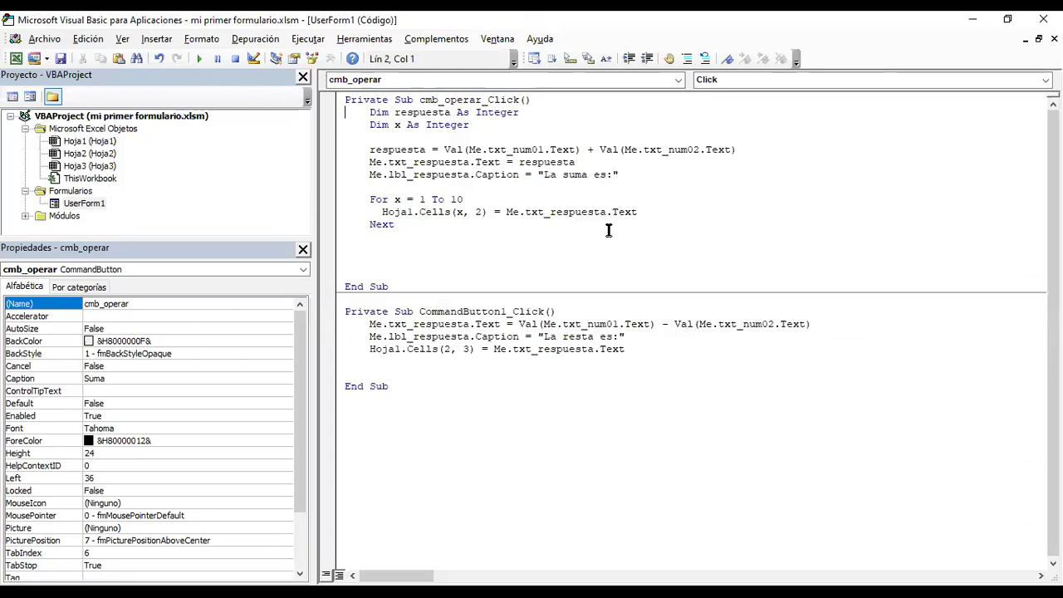
# - Highlight the Cells assignment and the For loop body, then switch back to Excel
pyautogui.moveTo(637, 212); pyautogui.dragTo(487, 211)
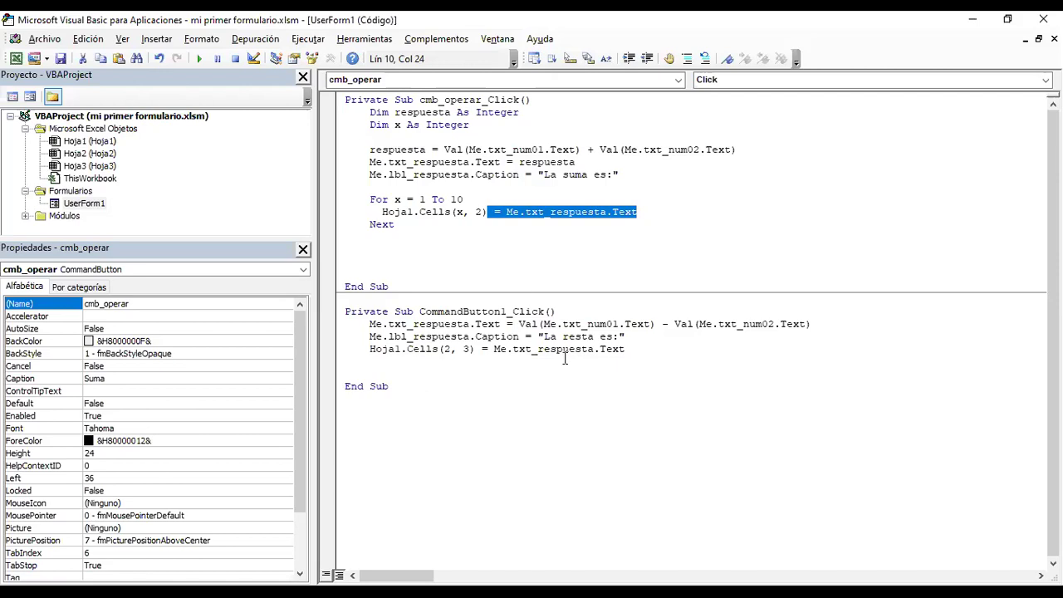
pyautogui.moveTo(395, 225); pyautogui.dragTo(346, 130)
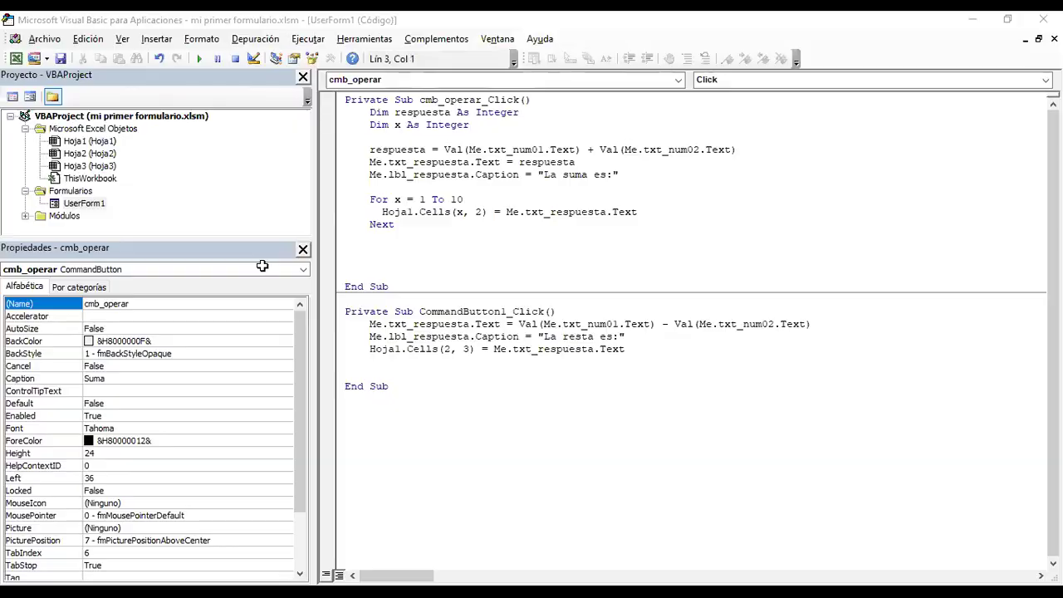
pyautogui.hotkey('alt', 'Tab')
# - Clear the old results from B1:C10
pyautogui.moveTo(135, 199); pyautogui.dragTo(191, 330)
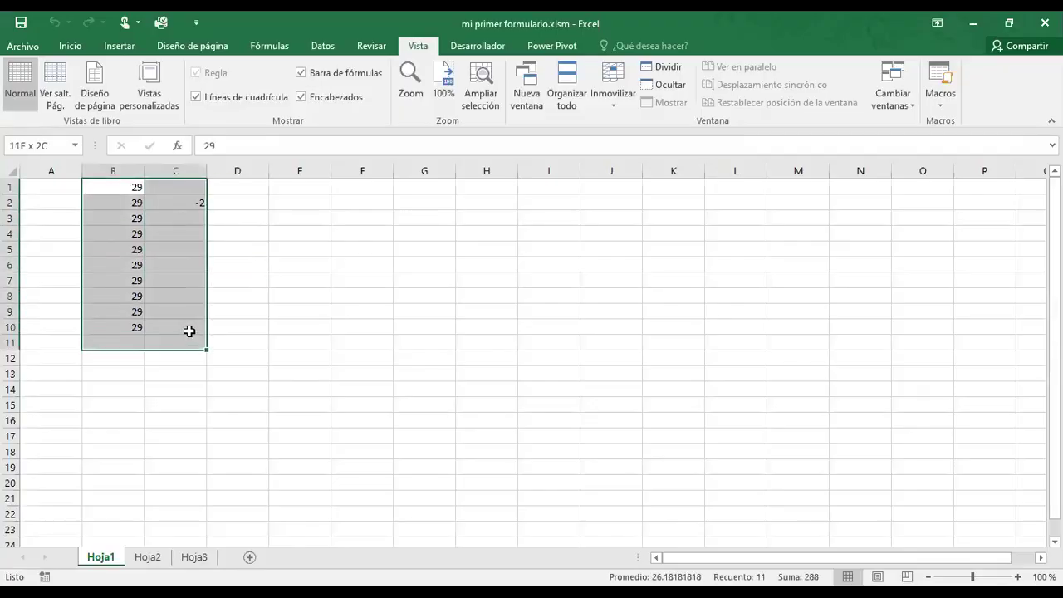
pyautogui.press('Delete')
pyautogui.click(247, 227)
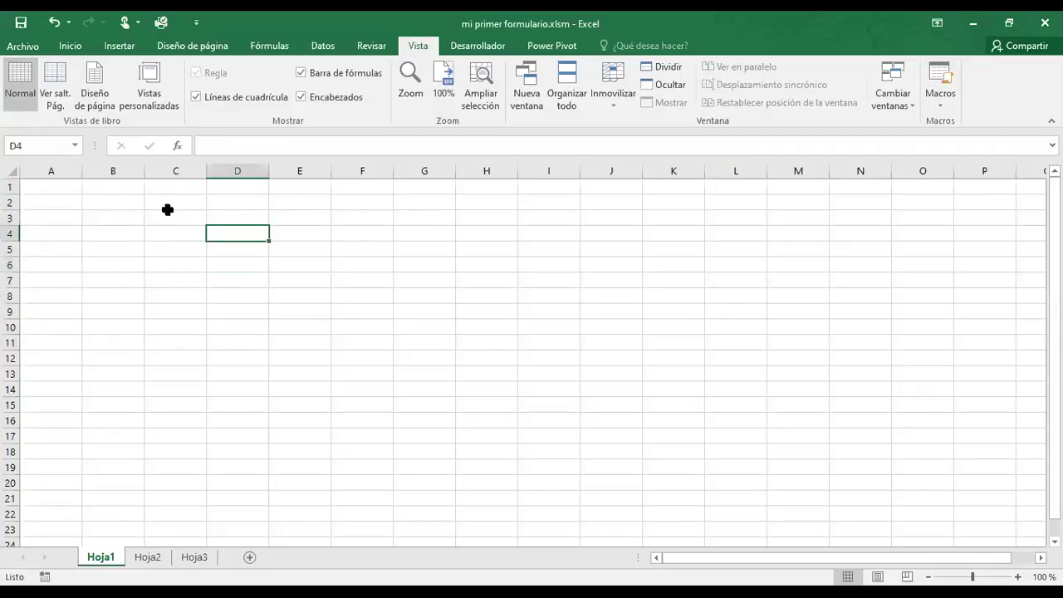
# - Fill B1:B12 with the series 1 to 12 starting from 1 and 2
pyautogui.click(112, 187)
pyautogui.write('1')
pyautogui.press('Return')
pyautogui.write('2')
pyautogui.click(156, 271)
pyautogui.moveTo(135, 187)
pyautogui.mouseDown()
pyautogui.moveTo(144, 377)
pyautogui.moveTo(141, 360)
pyautogui.mouseUp()
pyautogui.click(183, 186)
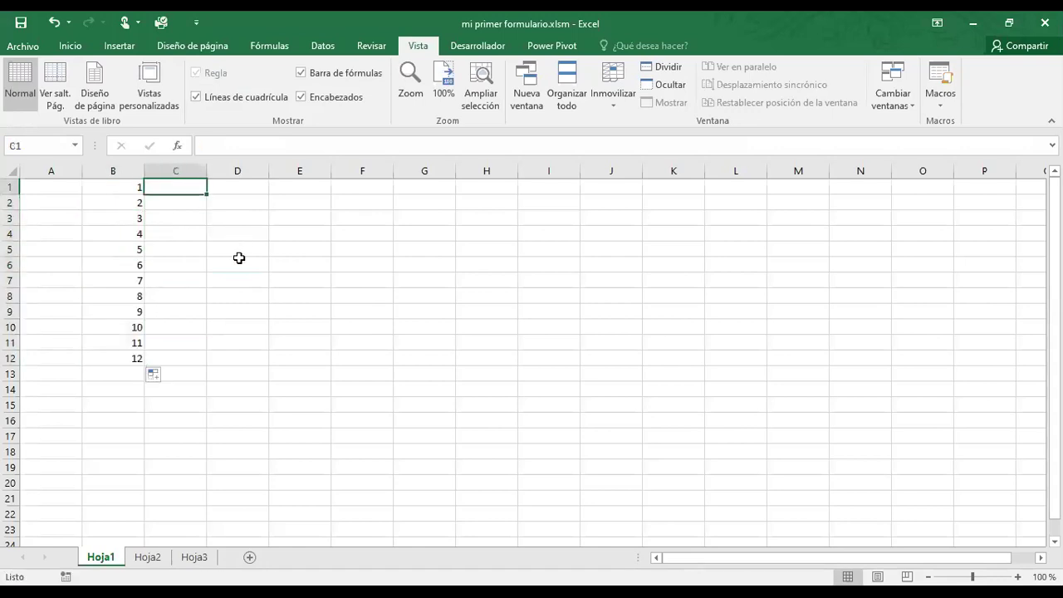
# - Put a + sign in C1 and copy it down to C12
pyautogui.write('+')
pyautogui.click(239, 250)
pyautogui.press('BackSpace')
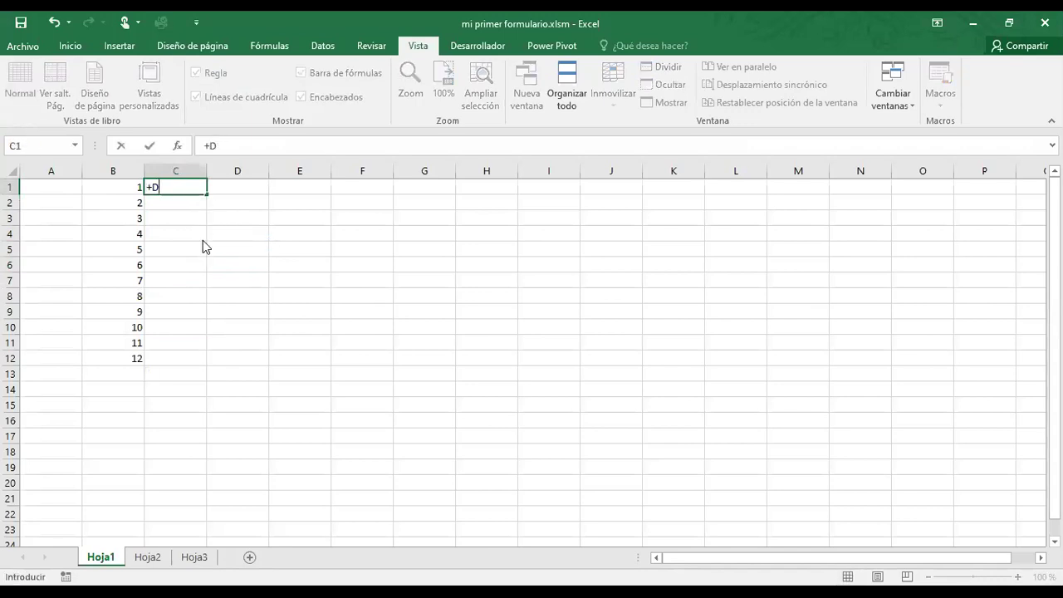
pyautogui.press('Return')
pyautogui.click(190, 188)
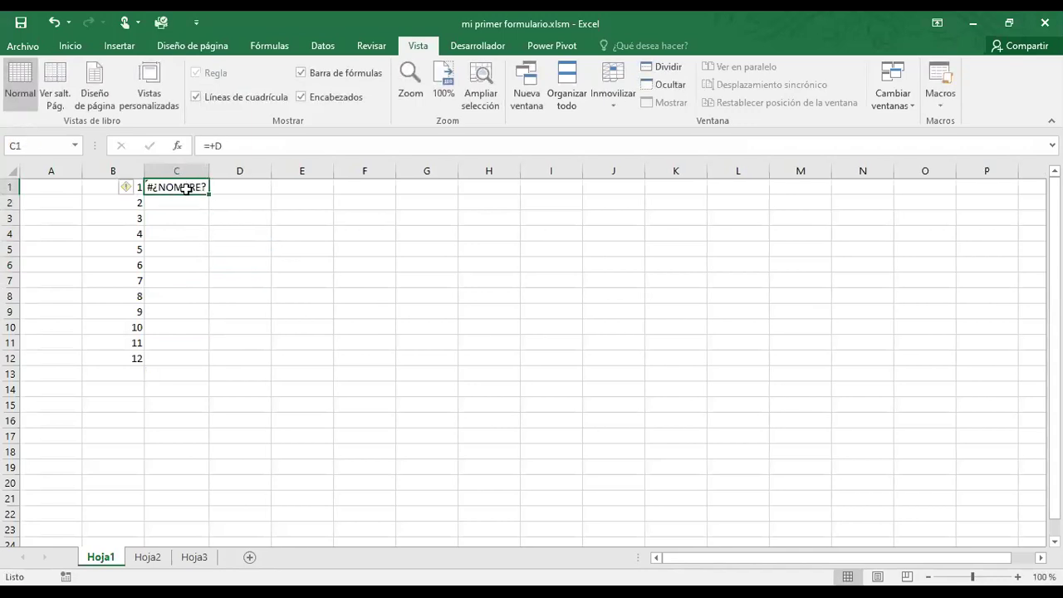
pyautogui.write('+')
pyautogui.press('Return')
pyautogui.click(195, 188)
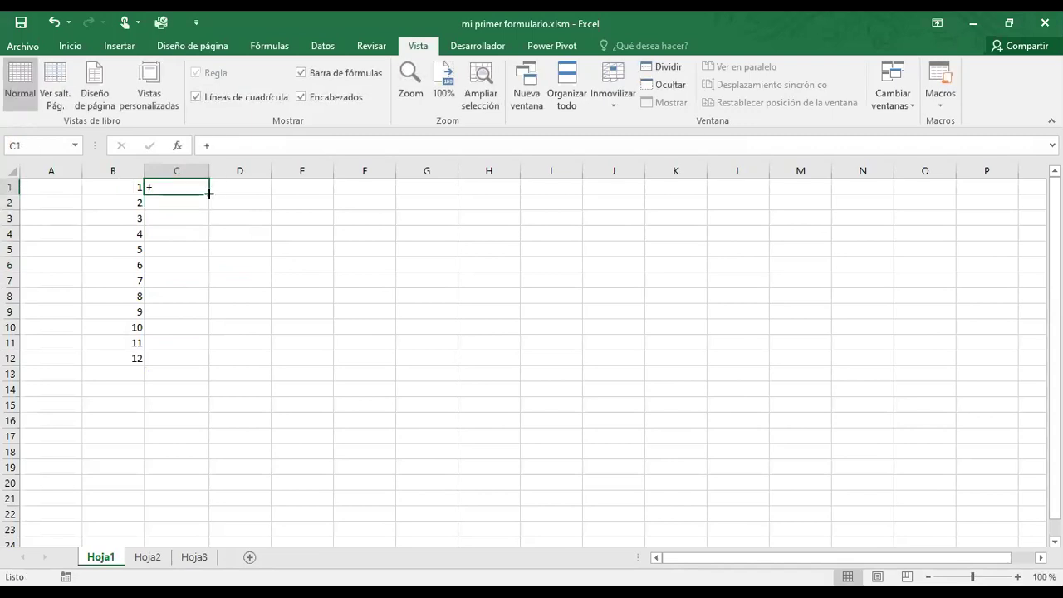
pyautogui.doubleClick(209, 195)
# - Fill D1:D12 with the value 1
pyautogui.click(241, 191)
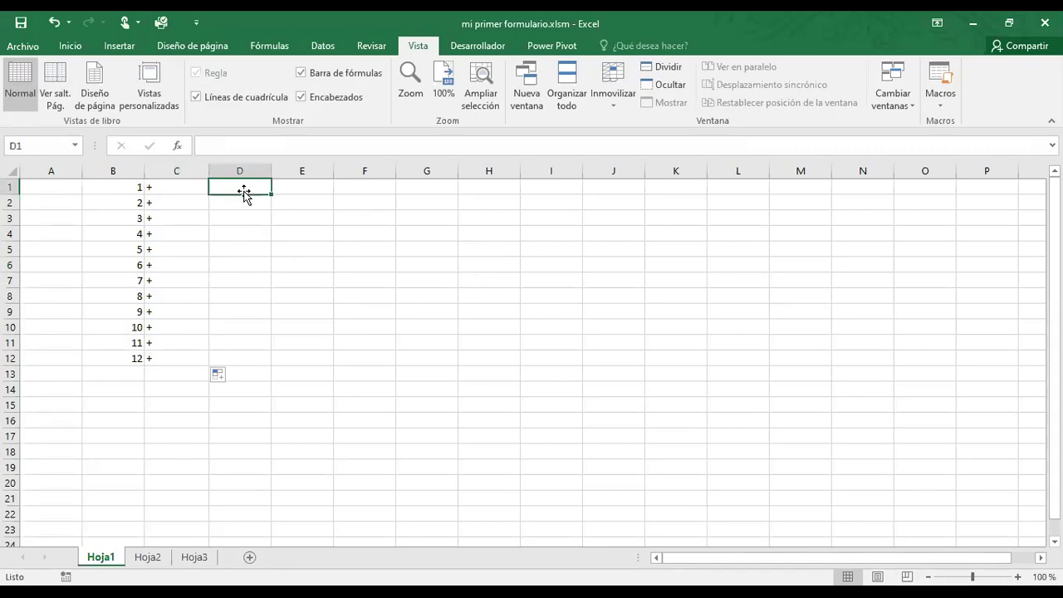
pyautogui.write('1')
pyautogui.doubleClick(271, 195)
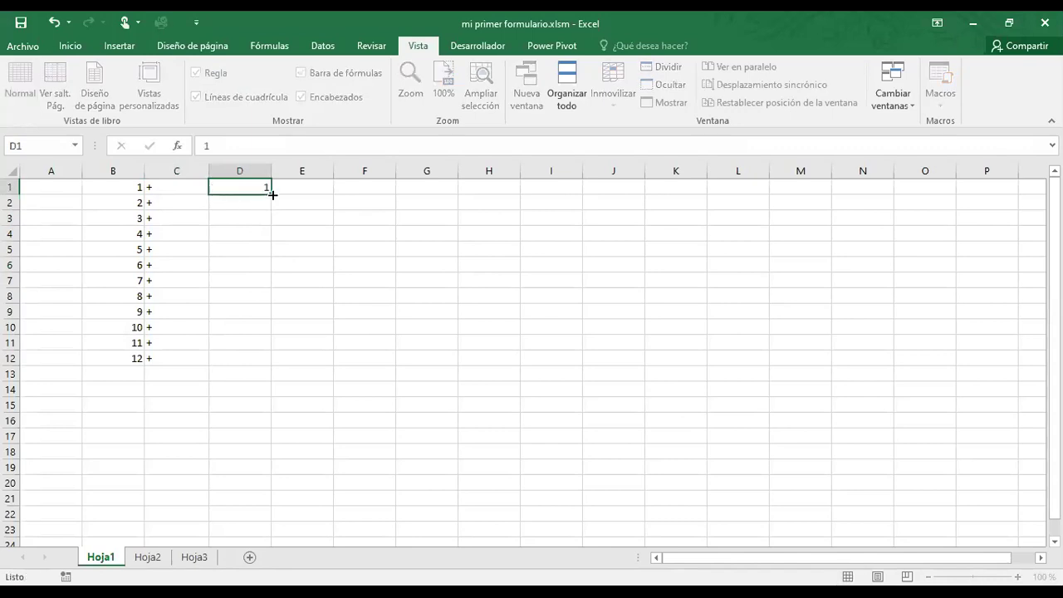
pyautogui.click(312, 186)
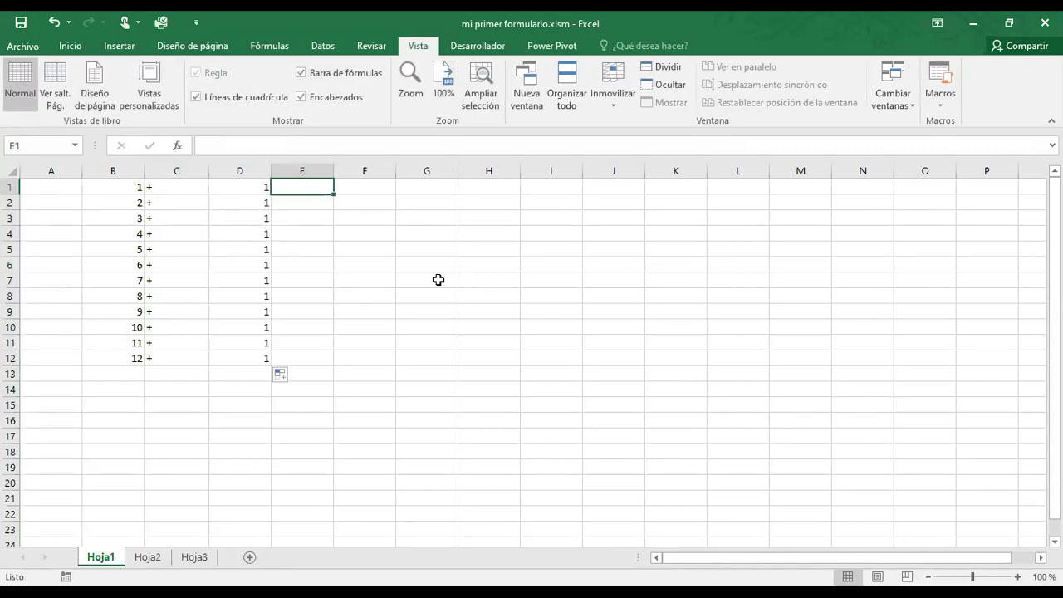
pyautogui.press('Left')
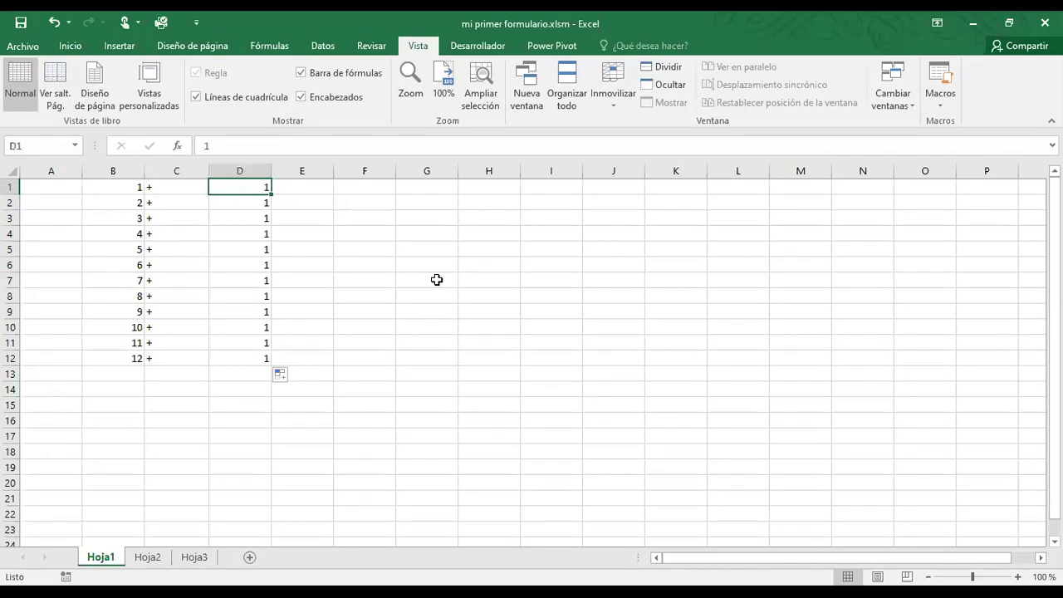
pyautogui.write('=')
pyautogui.press('Escape')
# - Enter the sum formula =B1+D1 and move it into F1
pyautogui.click(318, 187)
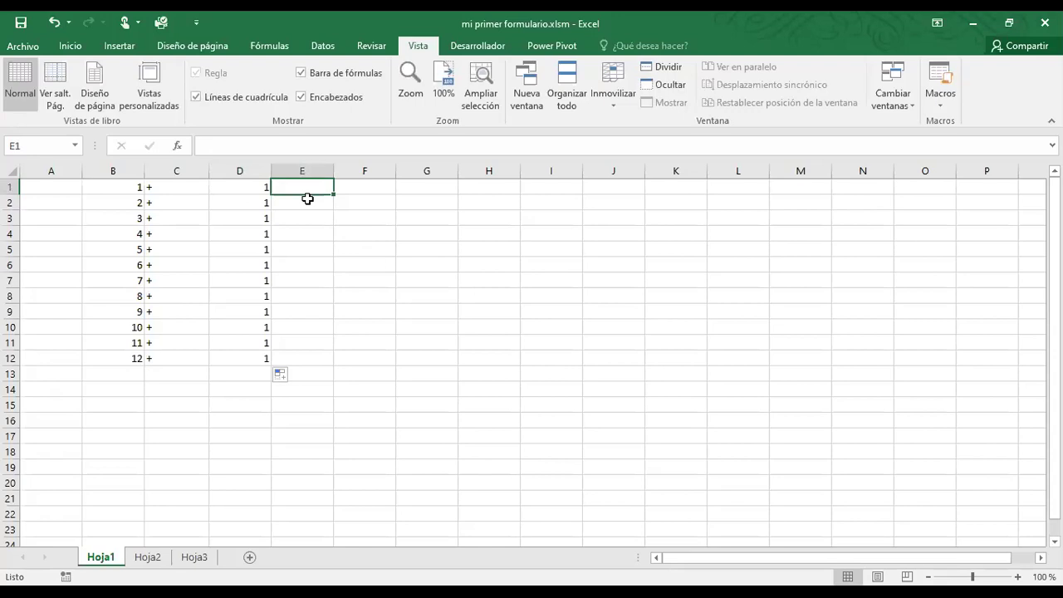
pyautogui.write('=')
pyautogui.click(132, 192)
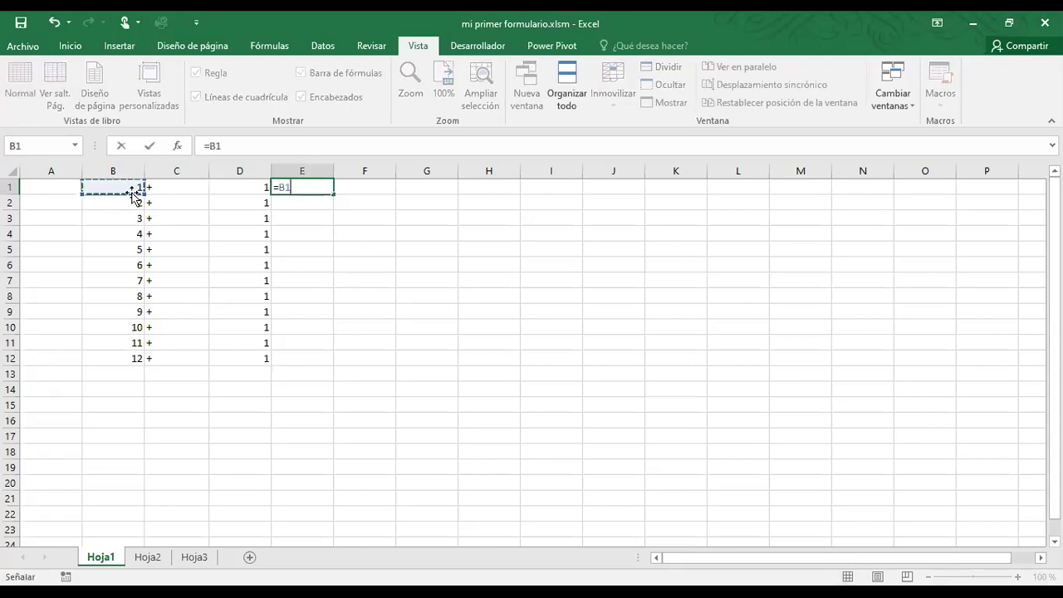
pyautogui.write('+')
pyautogui.click(251, 188)
pyautogui.press('Return')
pyautogui.click(324, 188)
pyautogui.moveTo(300, 193); pyautogui.dragTo(357, 195)
# - Put = in E1:E12 and copy the =B1+D1 formula down to F12
pyautogui.click(317, 187)
pyautogui.write('----------0')
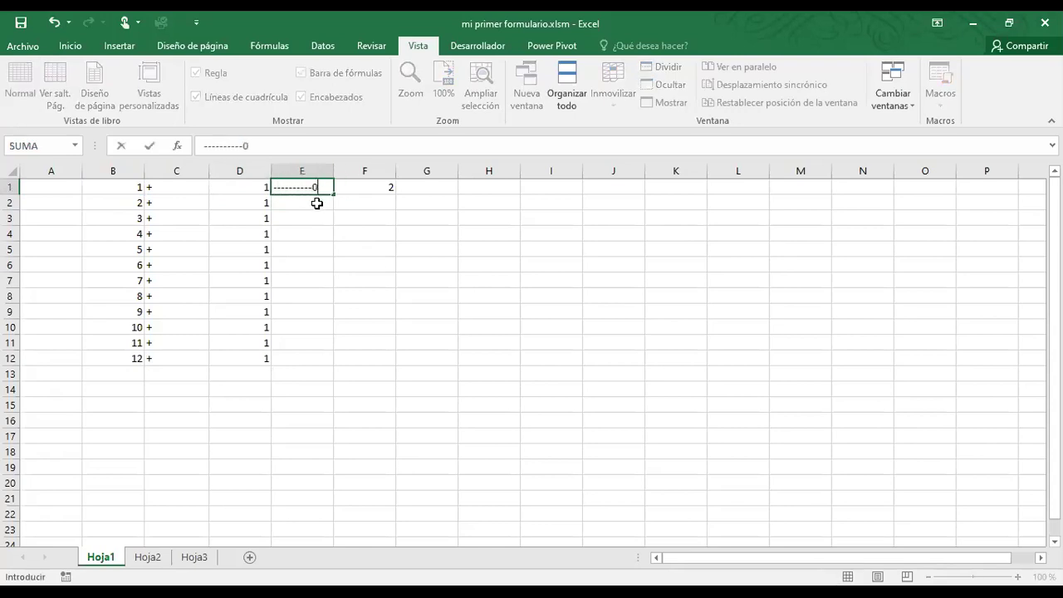
pyautogui.press('BackSpace')
pyautogui.press('BackSpace')
pyautogui.press('BackSpace')
pyautogui.press('BackSpace')
pyautogui.press('BackSpace')
pyautogui.press('BackSpace')
pyautogui.press('BackSpace')
pyautogui.write('=')
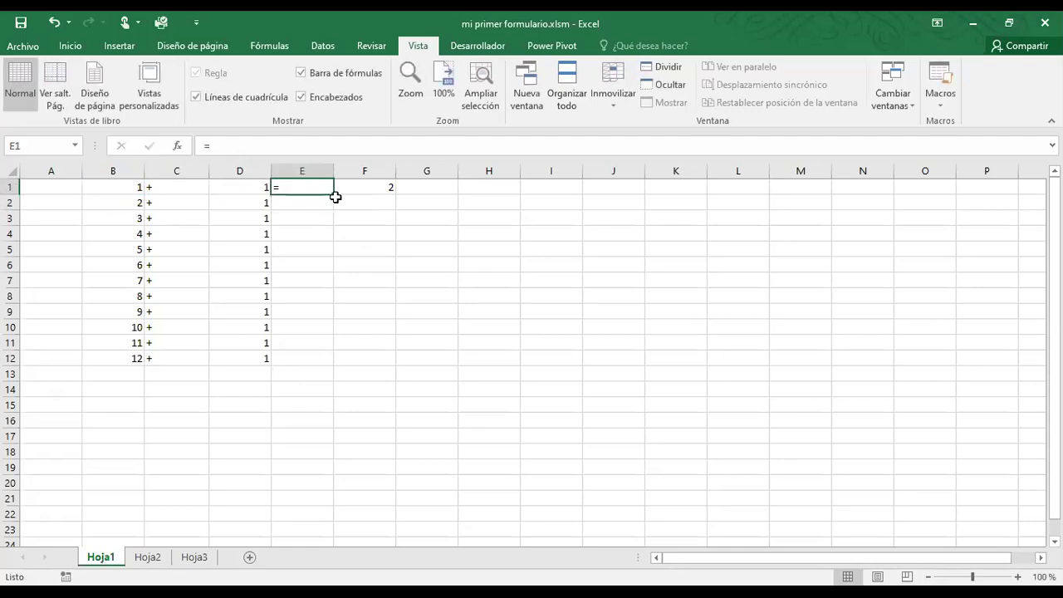
pyautogui.doubleClick(333, 199)
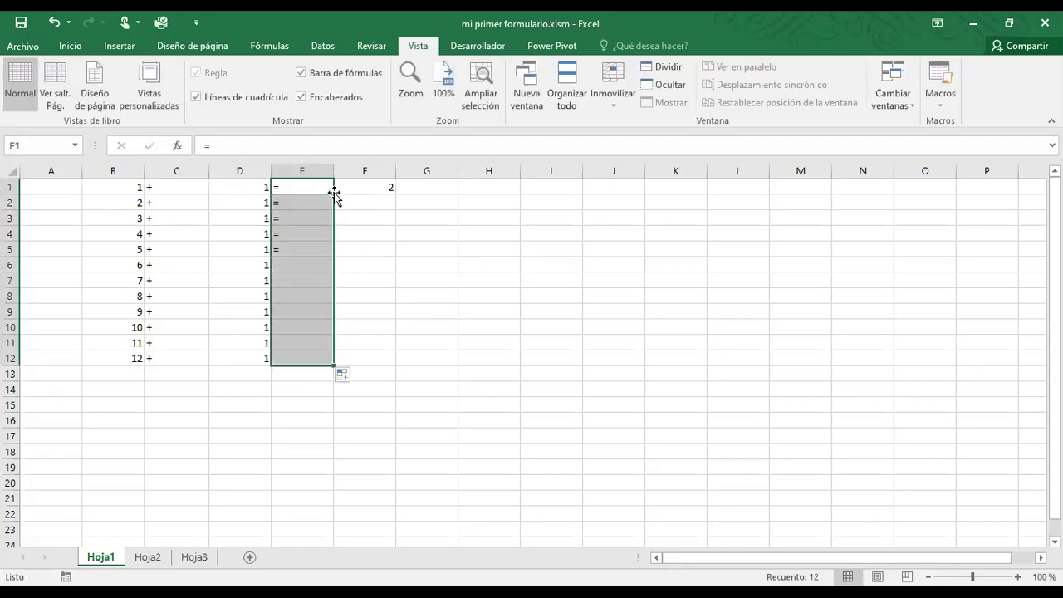
pyautogui.click(389, 188)
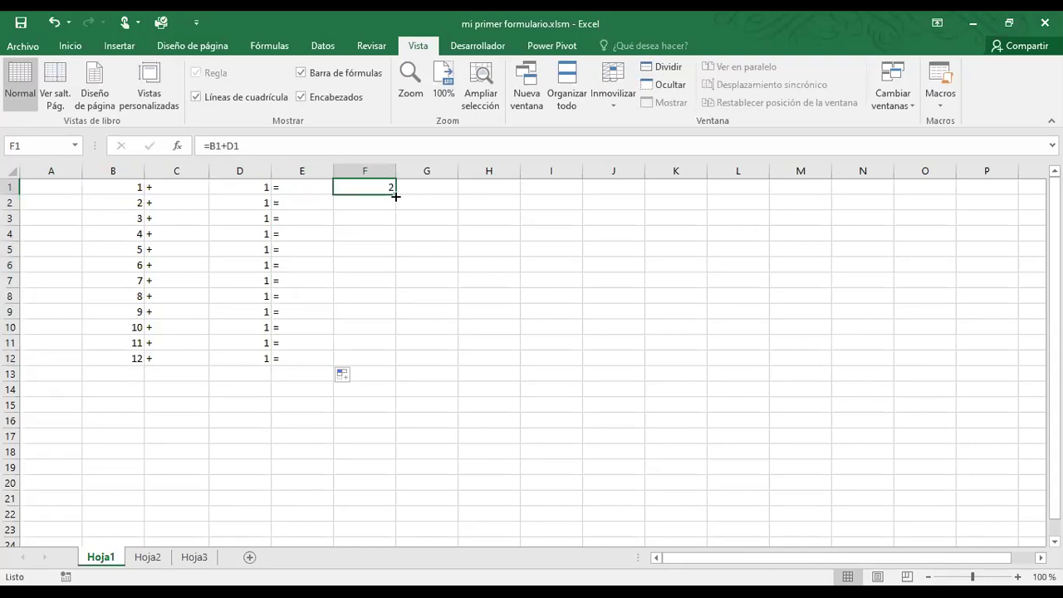
pyautogui.doubleClick(395, 196)
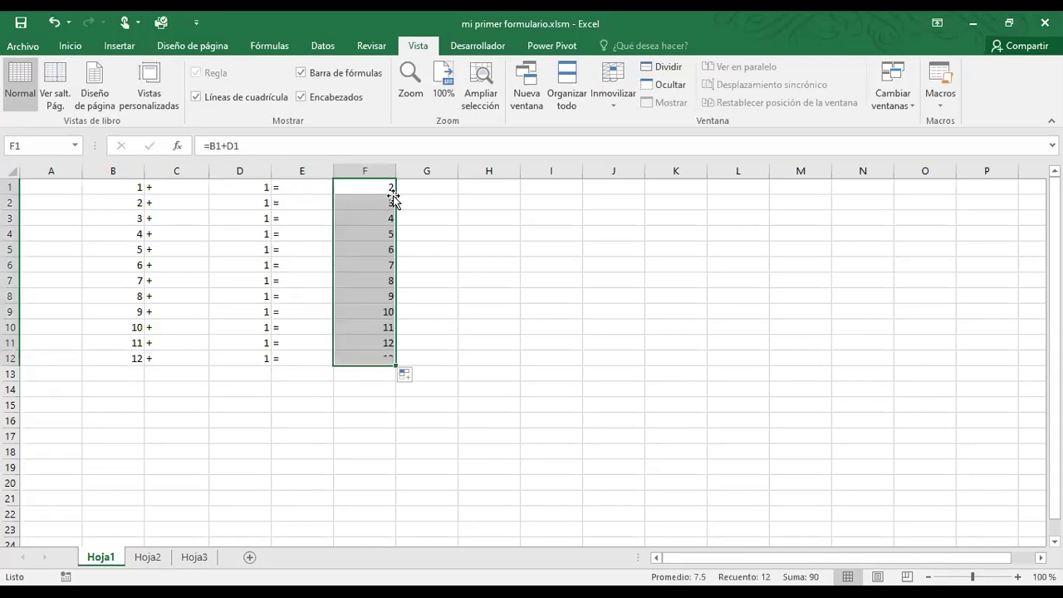
pyautogui.click(128, 171)
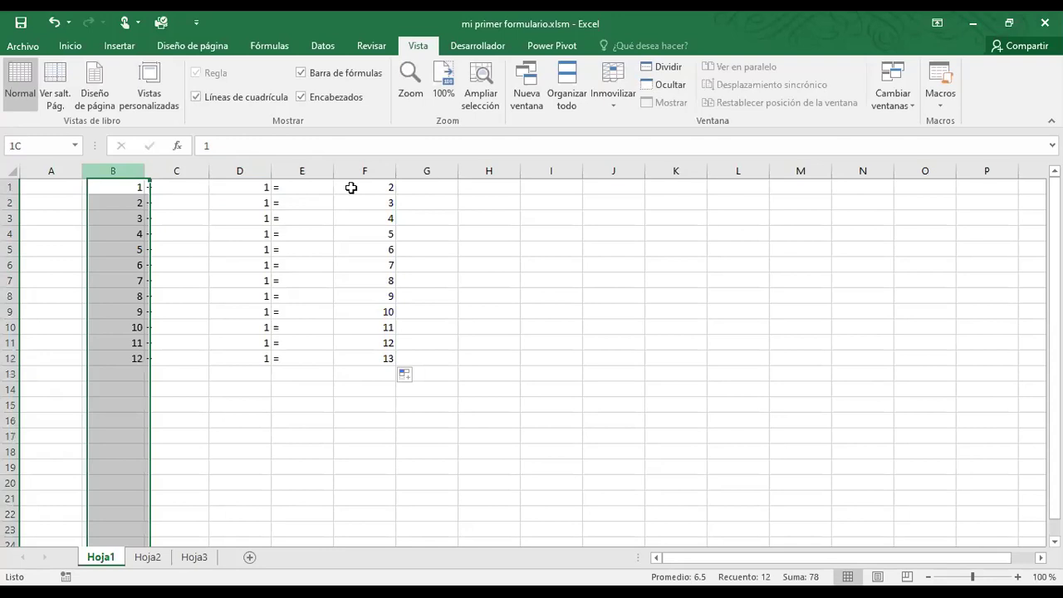
# - Narrow columns B through F to about half their width
pyautogui.keyDown('shift'); pyautogui.click(378, 171); pyautogui.keyUp('shift')
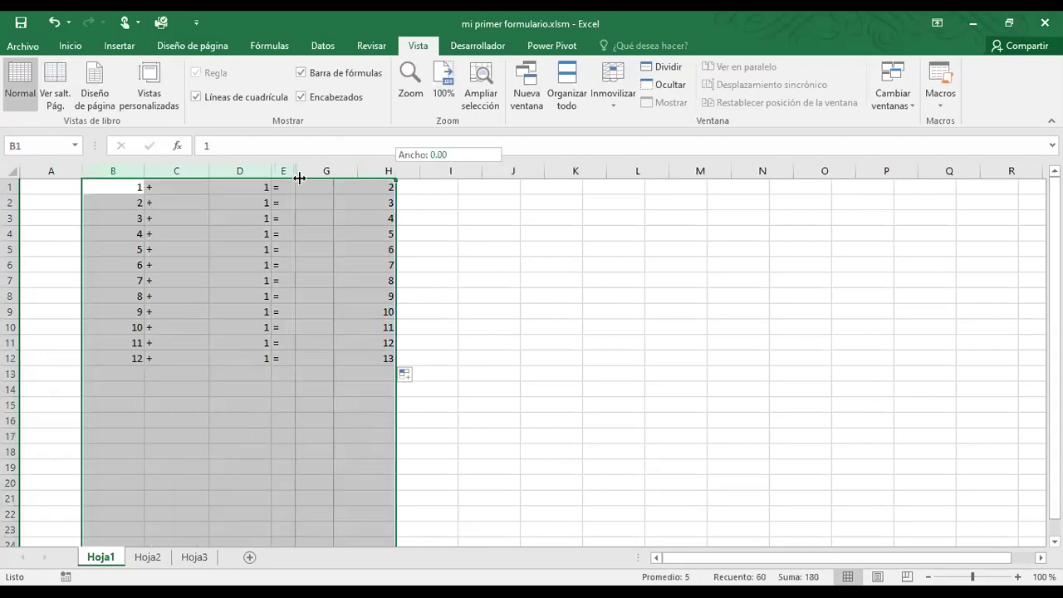
pyautogui.moveTo(284, 170); pyautogui.dragTo(304, 171)
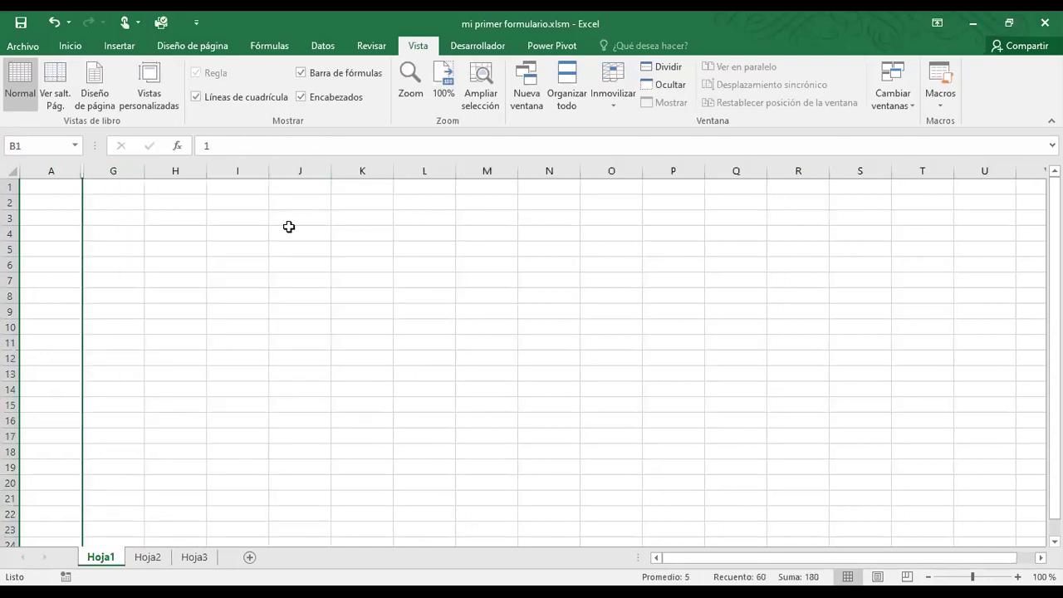
pyautogui.hotkey('ctrl', 'z')
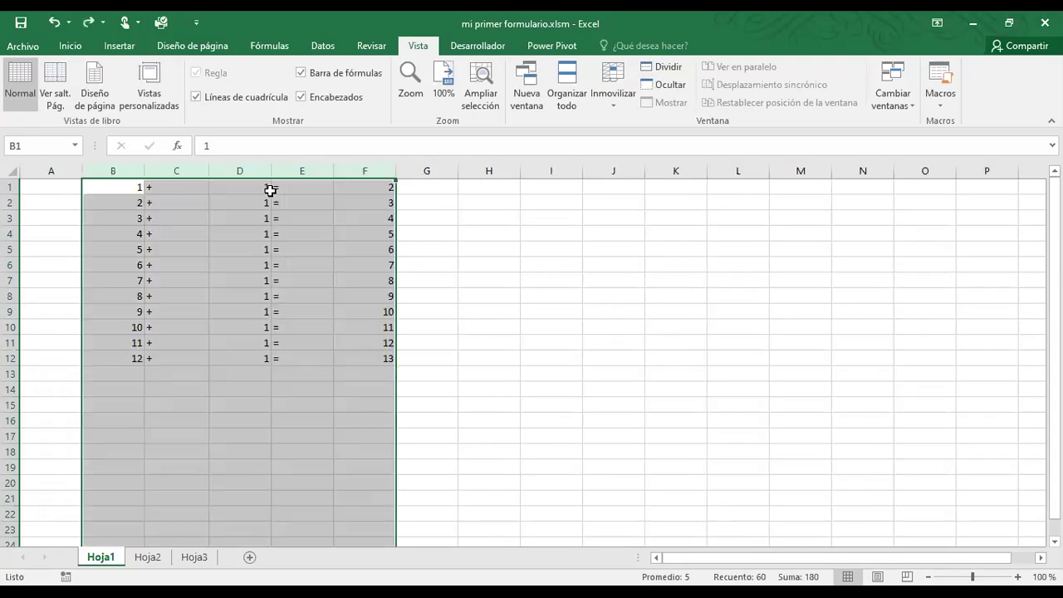
pyautogui.moveTo(393, 172); pyautogui.dragTo(365, 172)
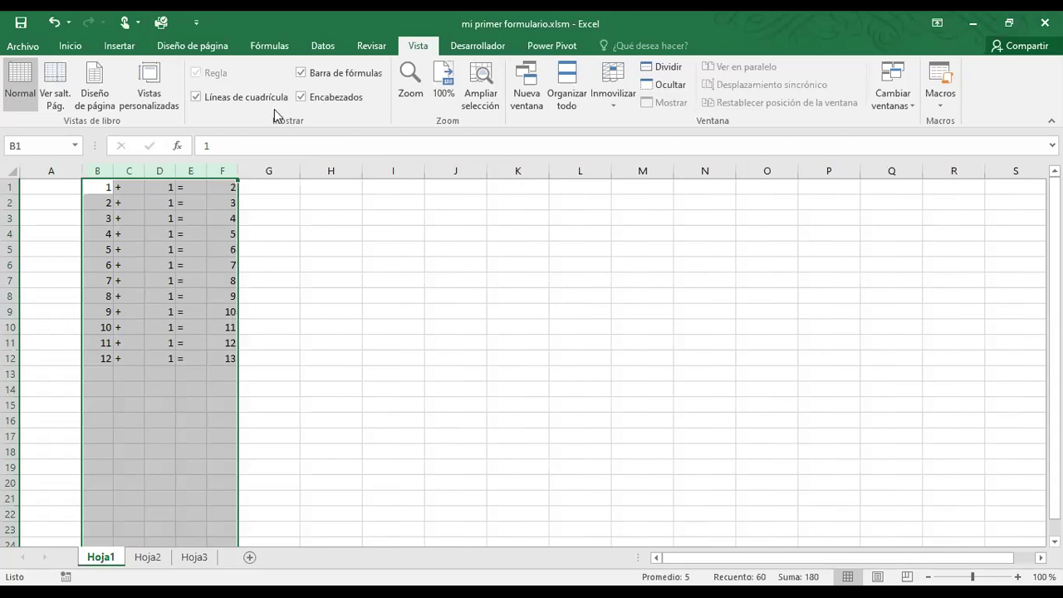
# - Center the table's contents horizontally and vertically
pyautogui.click(70, 45)
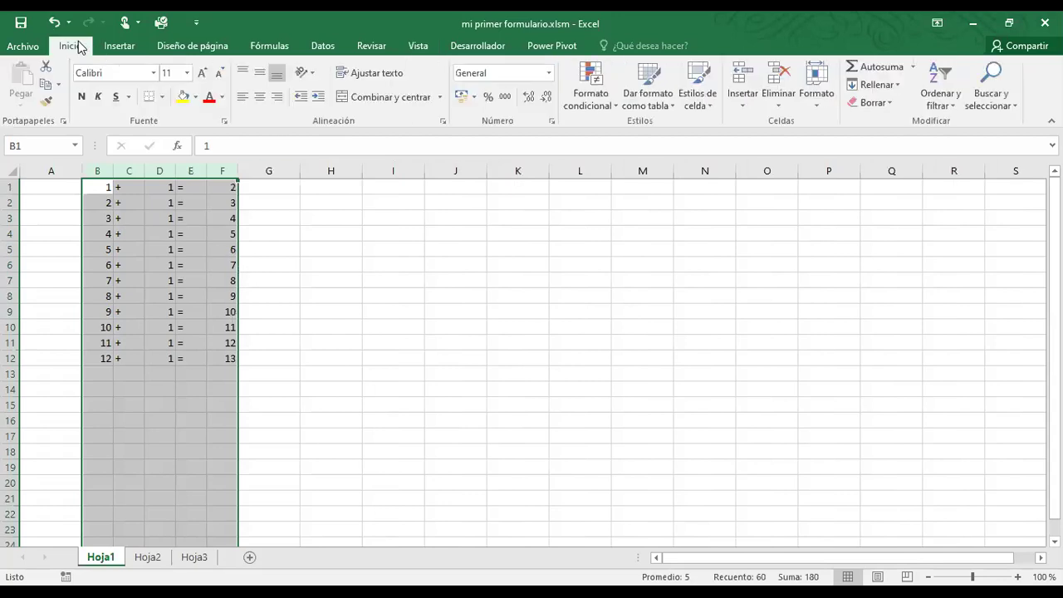
pyautogui.click(260, 96)
pyautogui.click(260, 73)
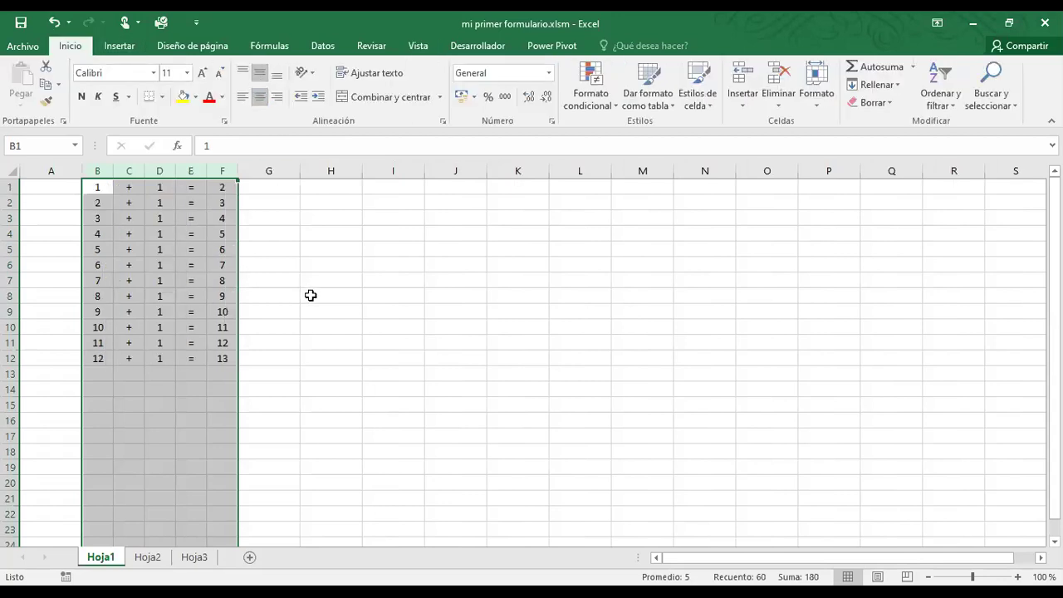
pyautogui.click(311, 296)
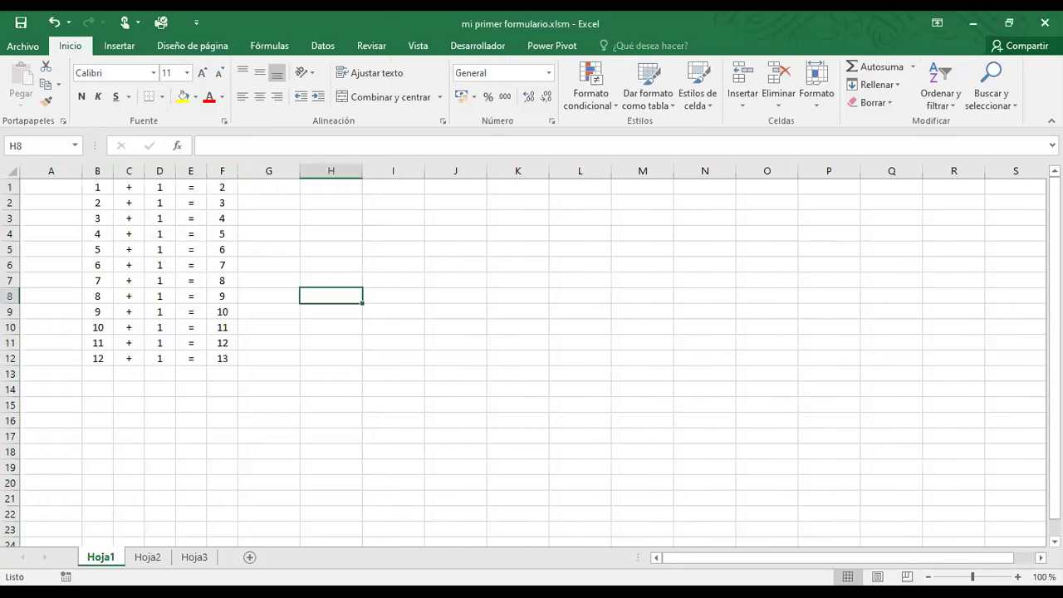
# - Return to the VBA editor and open the Suma button's click code on UserForm1
pyautogui.hotkey('alt', 'F11')
pyautogui.click(503, 245)
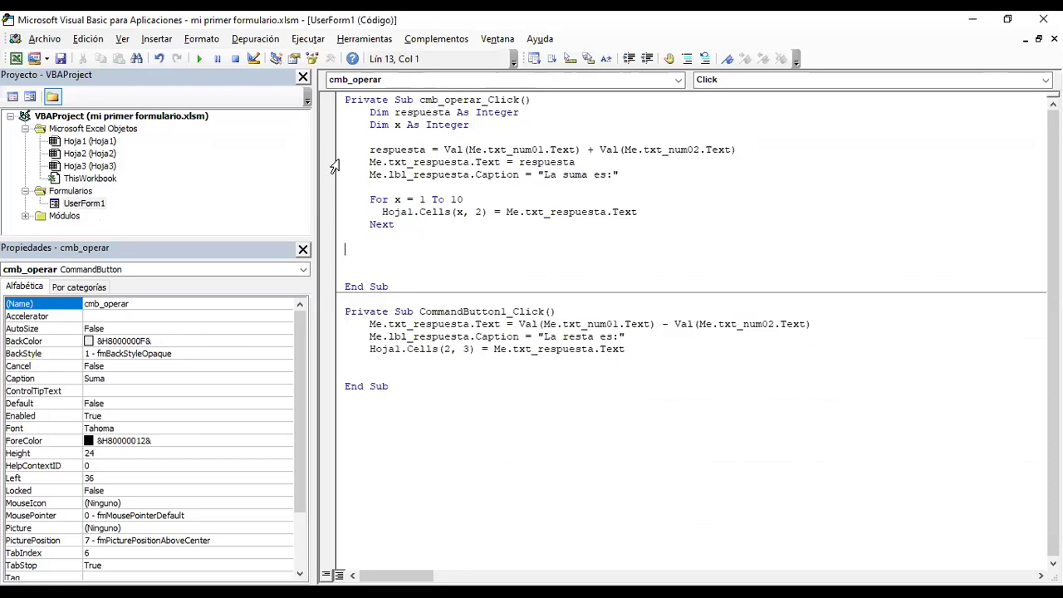
pyautogui.click(86, 205)
pyautogui.doubleClick(86, 205)
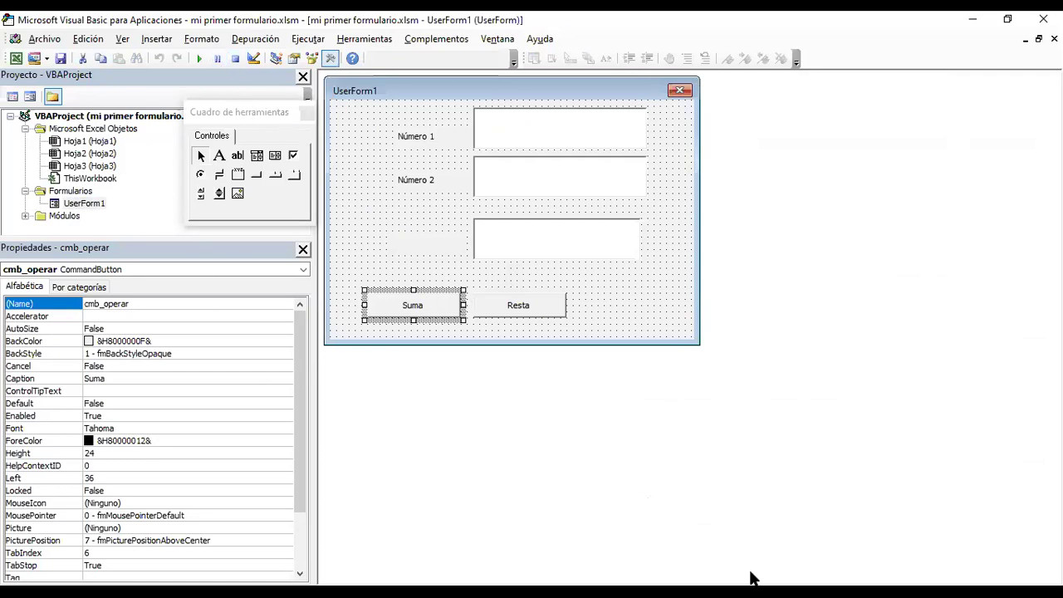
pyautogui.doubleClick(430, 294)
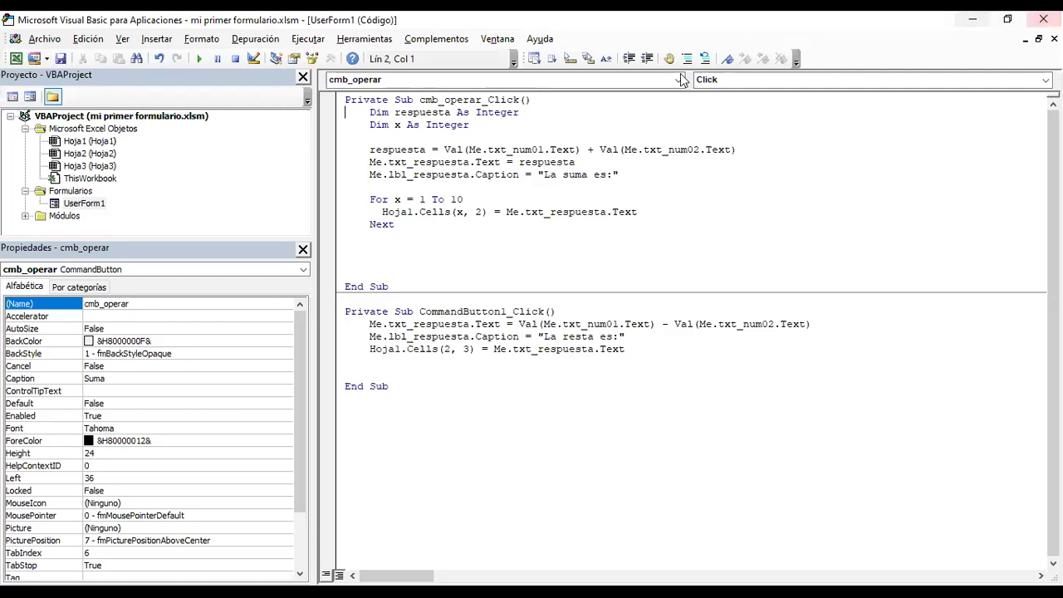
pyautogui.click(551, 223)
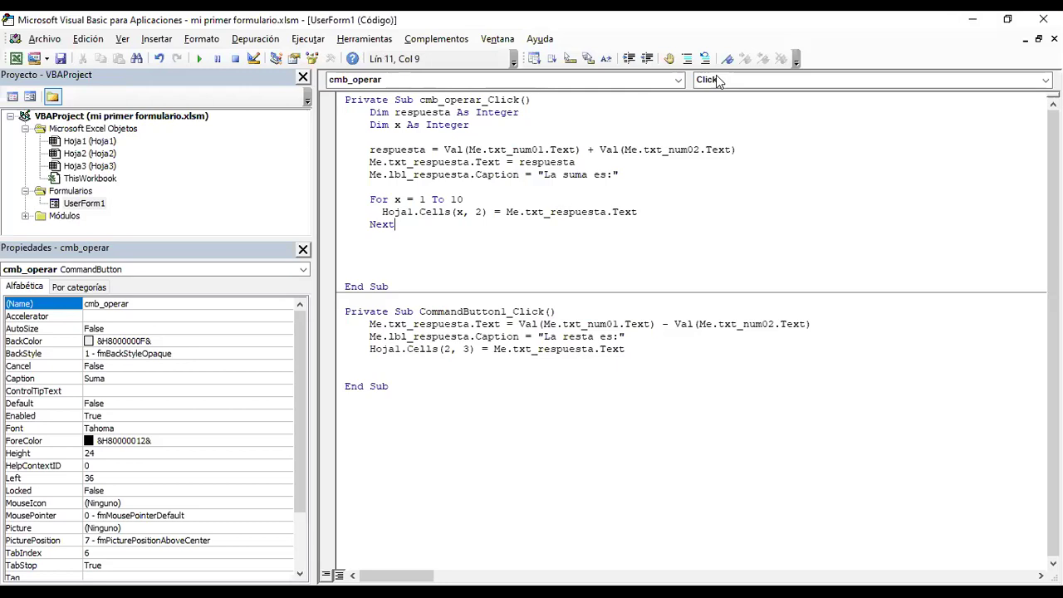
pyautogui.click(586, 126)
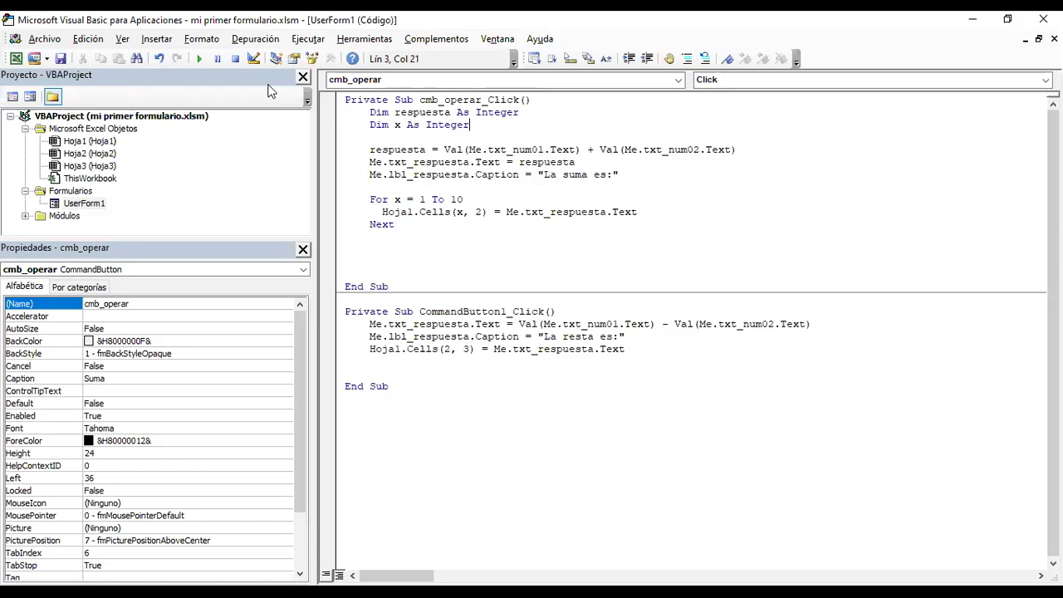
pyautogui.hotkey('ctrl', 'Left')
pyautogui.hotkey('ctrl', 'Left')
pyautogui.hotkey('ctrl', 'Left')
pyautogui.hotkey('alt', 'F11')
pyautogui.moveTo(98, 187); pyautogui.dragTo(213, 356)
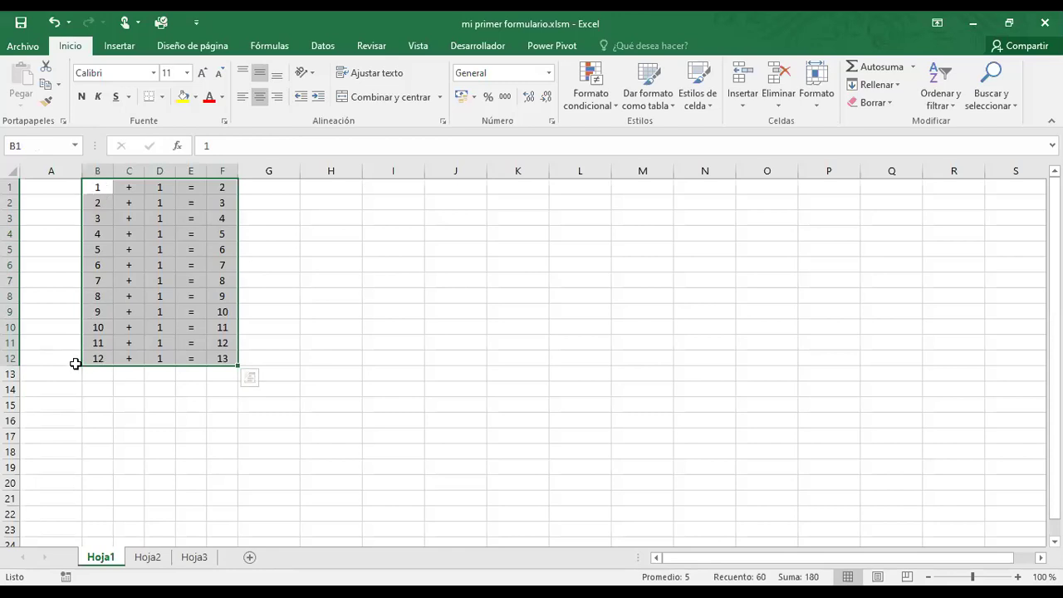
pyautogui.hotkey('alt', 'F11')
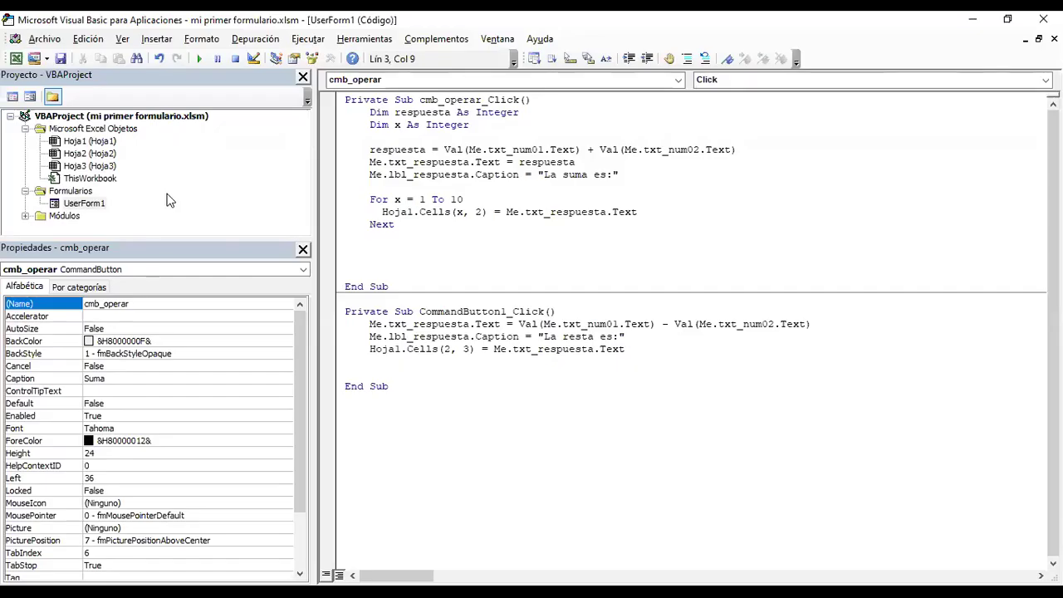
pyautogui.moveTo(465, 199); pyautogui.dragTo(369, 200)
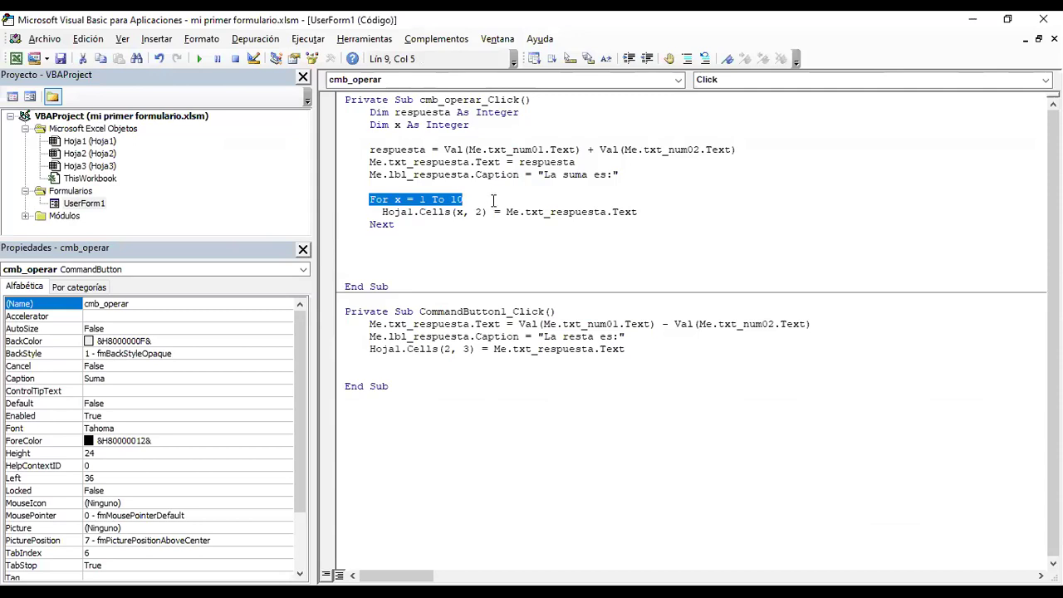
# - Delete the respuesta, txt_respuesta and Caption calculation lines from the Suma procedure
pyautogui.moveTo(505, 212); pyautogui.dragTo(634, 227)
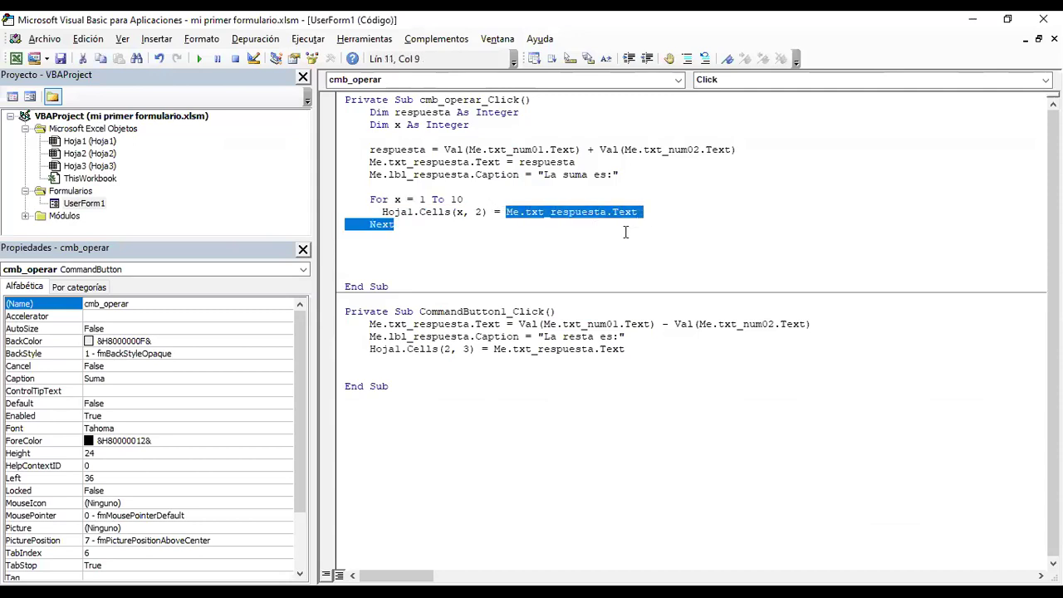
pyautogui.moveTo(628, 173); pyautogui.dragTo(367, 156)
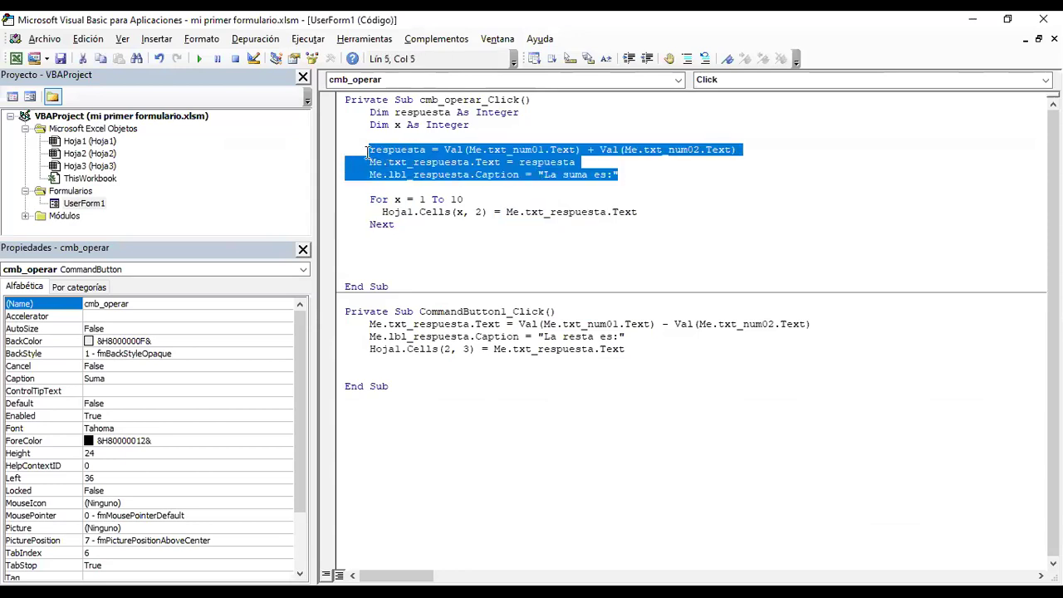
pyautogui.press('BackSpace')
pyautogui.press('BackSpace')
pyautogui.press('BackSpace')
pyautogui.press('BackSpace')
pyautogui.press('BackSpace')
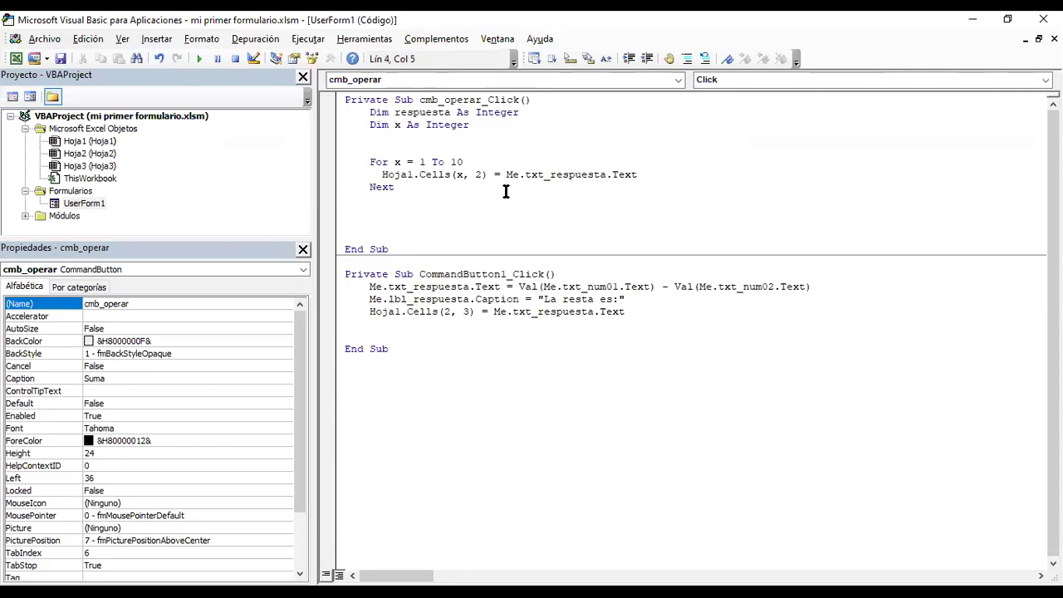
# - Replace Me.txt_respuesta.Text with x so the line reads Hoja1.Cells(x, 2) = x
pyautogui.moveTo(506, 174); pyautogui.dragTo(641, 177)
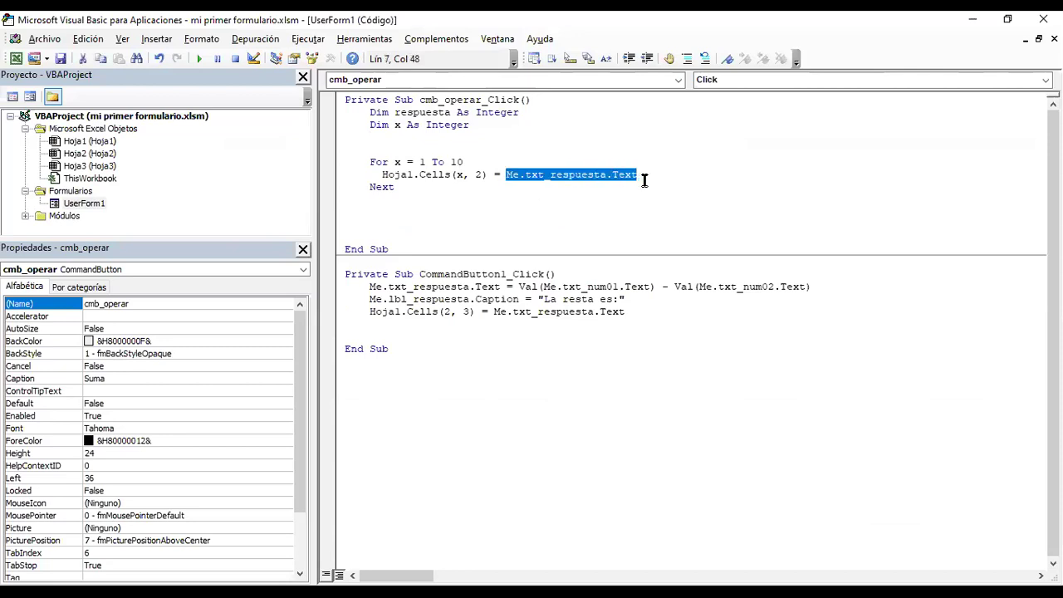
pyautogui.write('x')
pyautogui.press('Down')
pyautogui.press('Down')
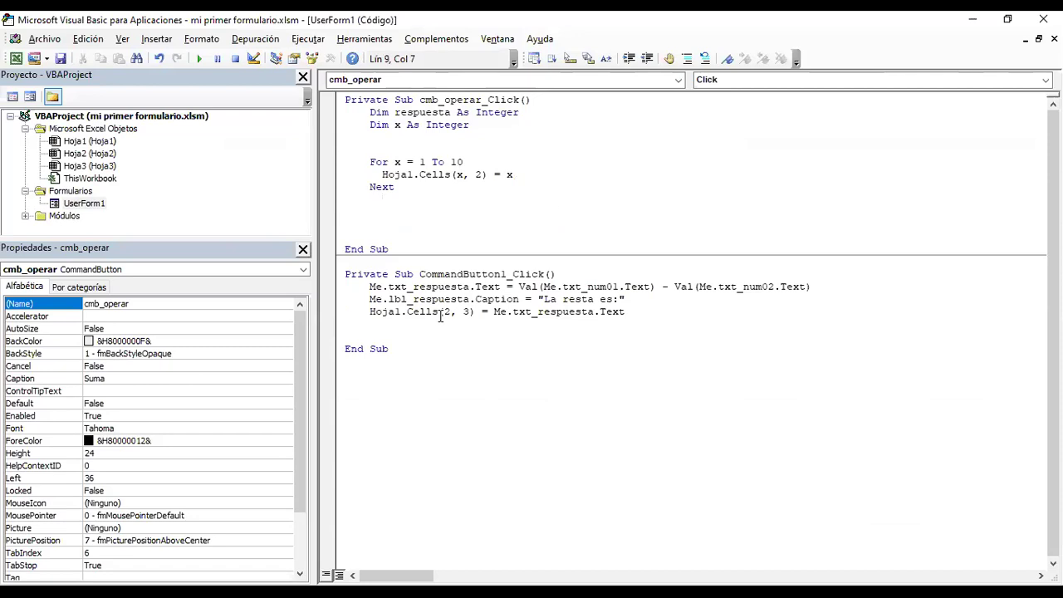
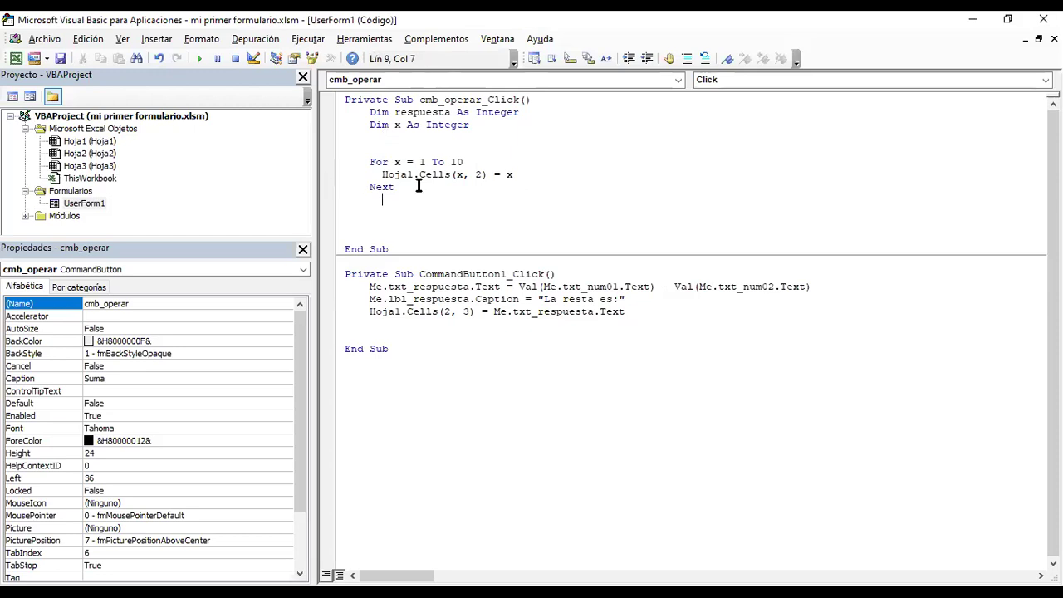
# - Remove the extra blank line after Dim x and test-run the UserForm
pyautogui.click(385, 139)
pyautogui.press('Delete')
pyautogui.click(523, 163)
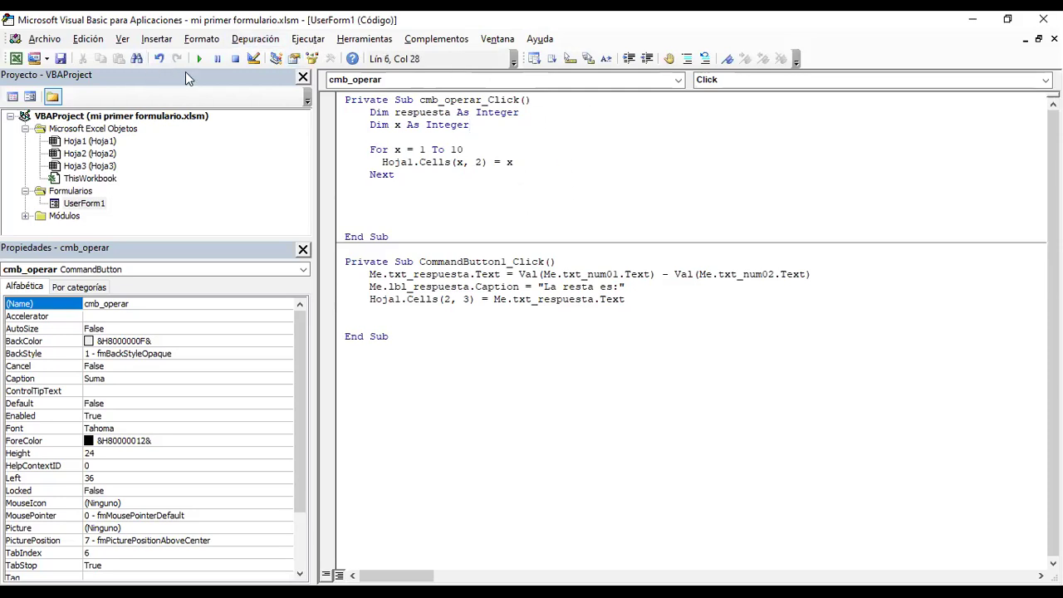
pyautogui.click(199, 58)
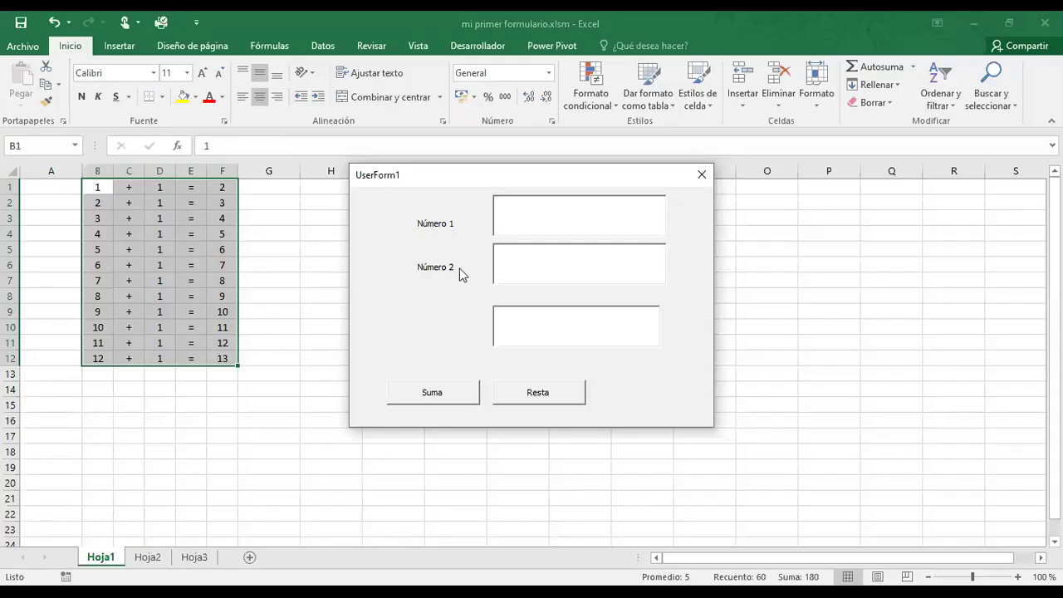
pyautogui.click(702, 181)
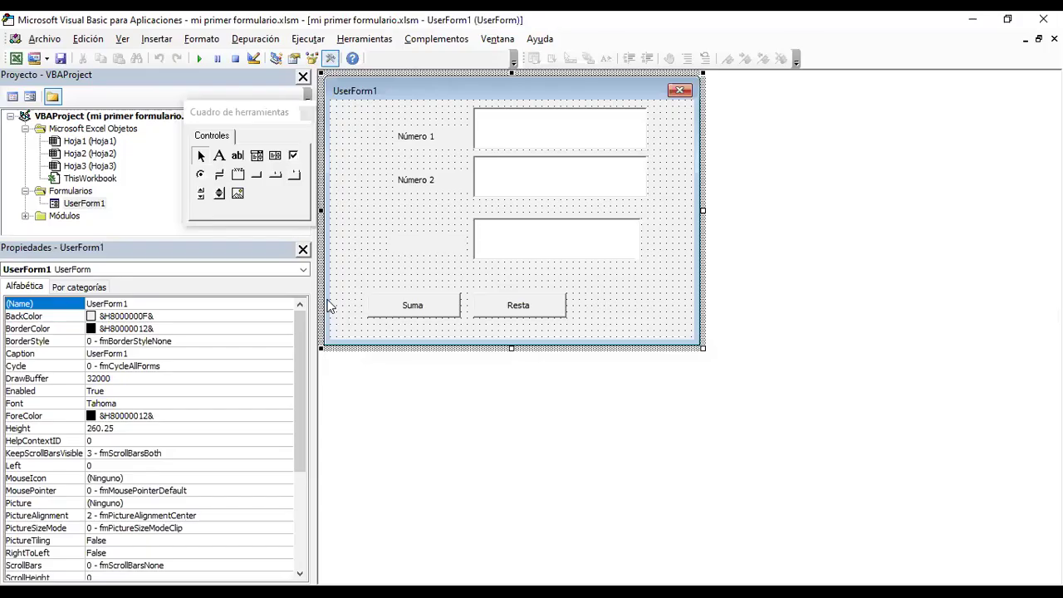
pyautogui.hotkey('alt', 'F11')
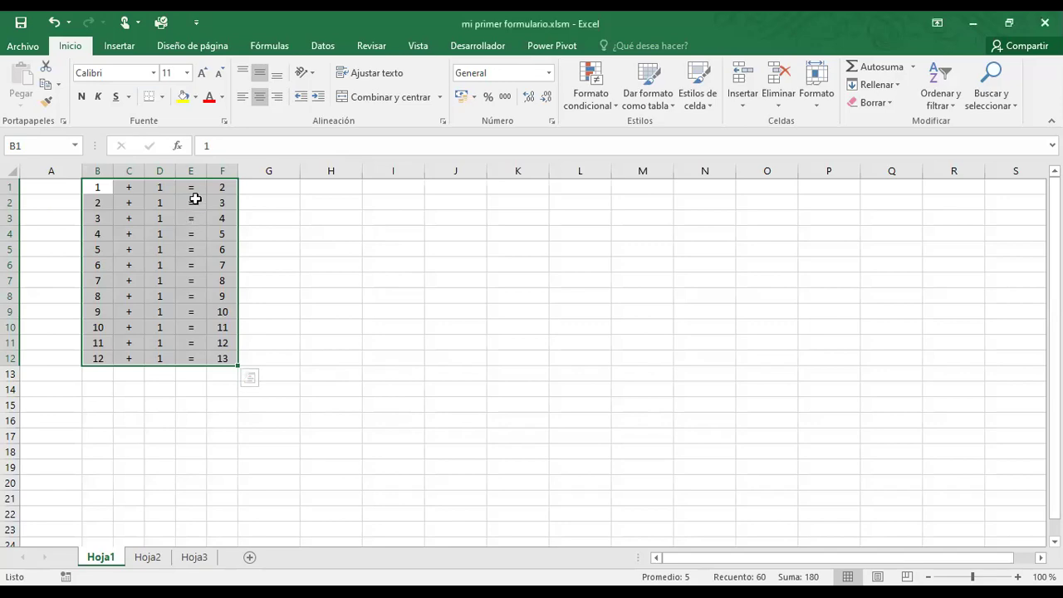
pyautogui.hotkey('alt', 'Tab')
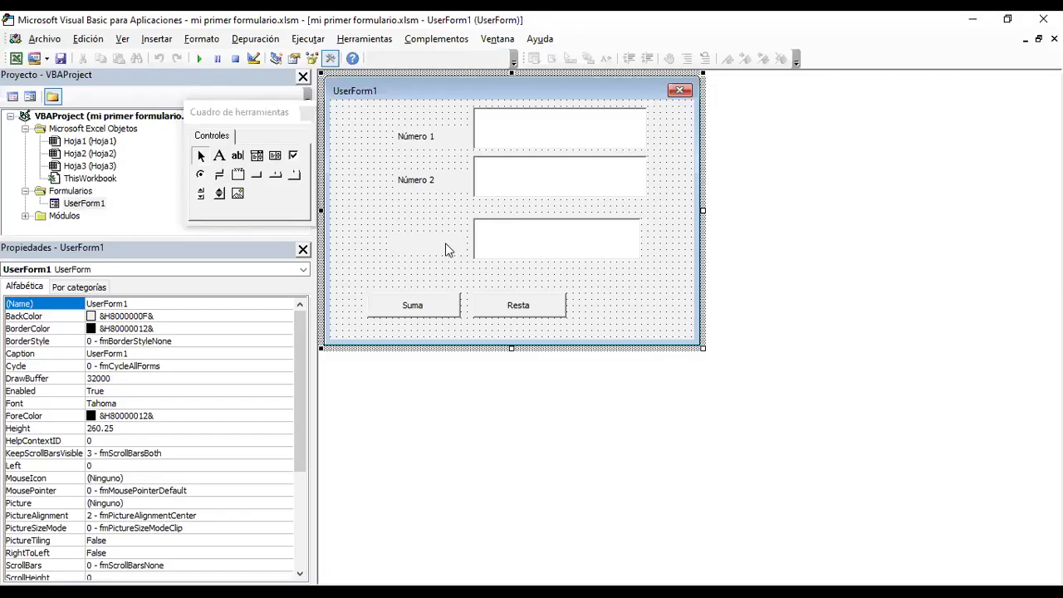
# - Run the form and press Suma to fill column B with 1–10
pyautogui.doubleClick(418, 311)
pyautogui.click(461, 138)
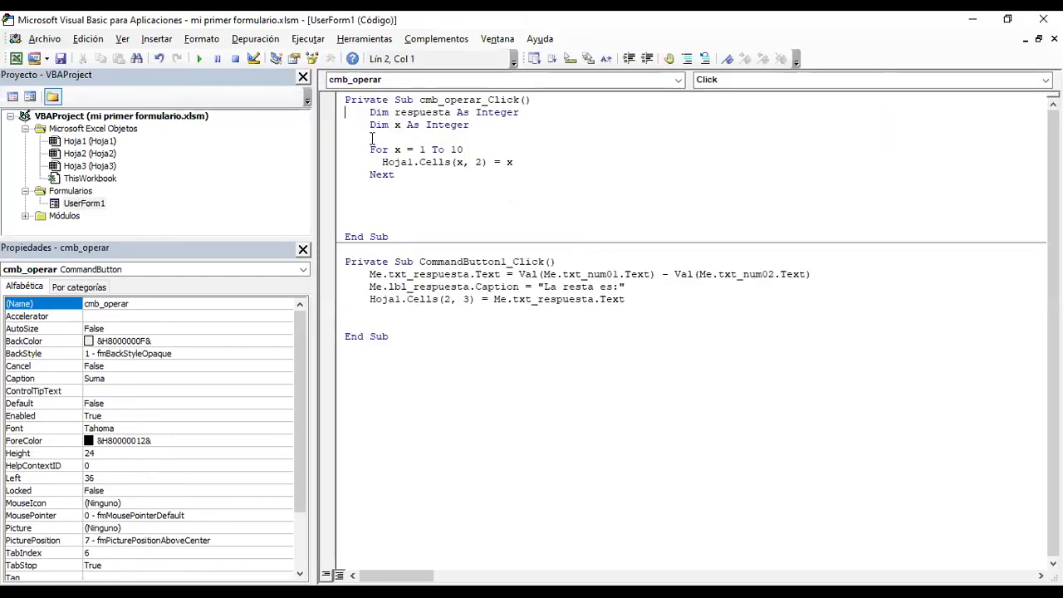
pyautogui.doubleClick(509, 162)
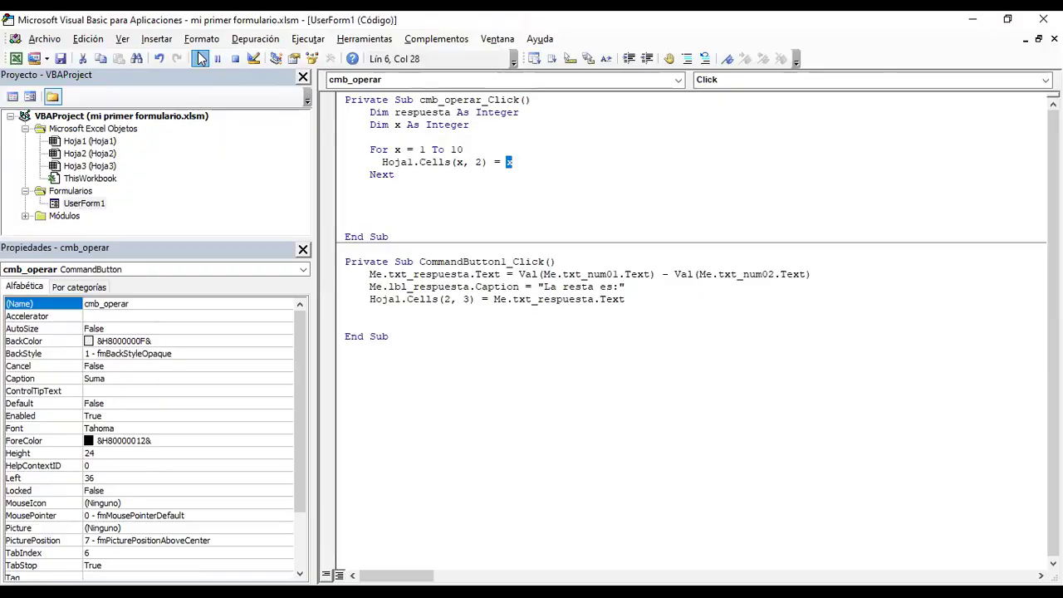
pyautogui.click(201, 59)
pyautogui.click(447, 391)
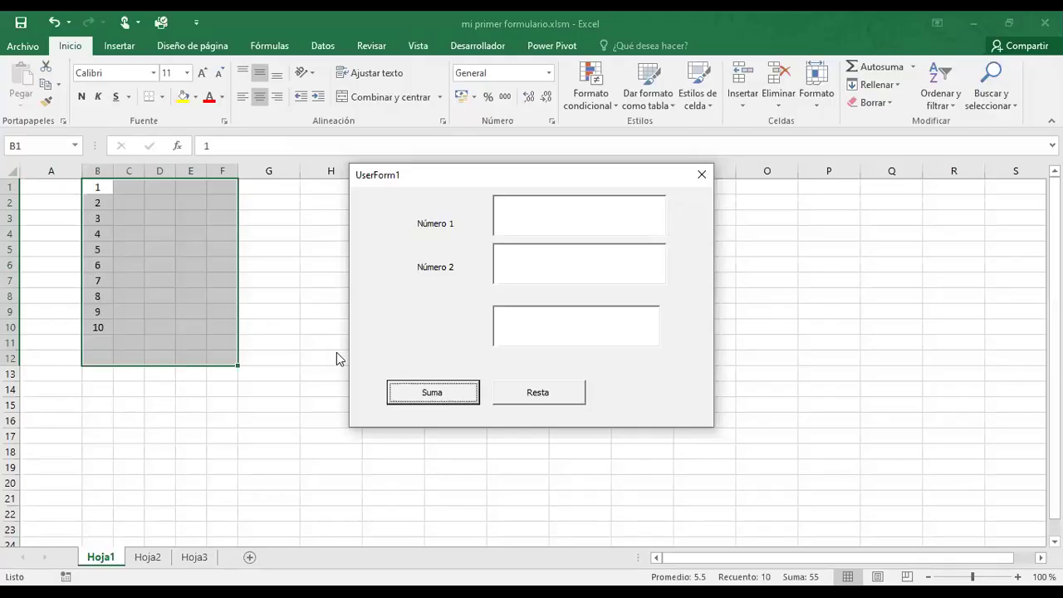
pyautogui.click(701, 177)
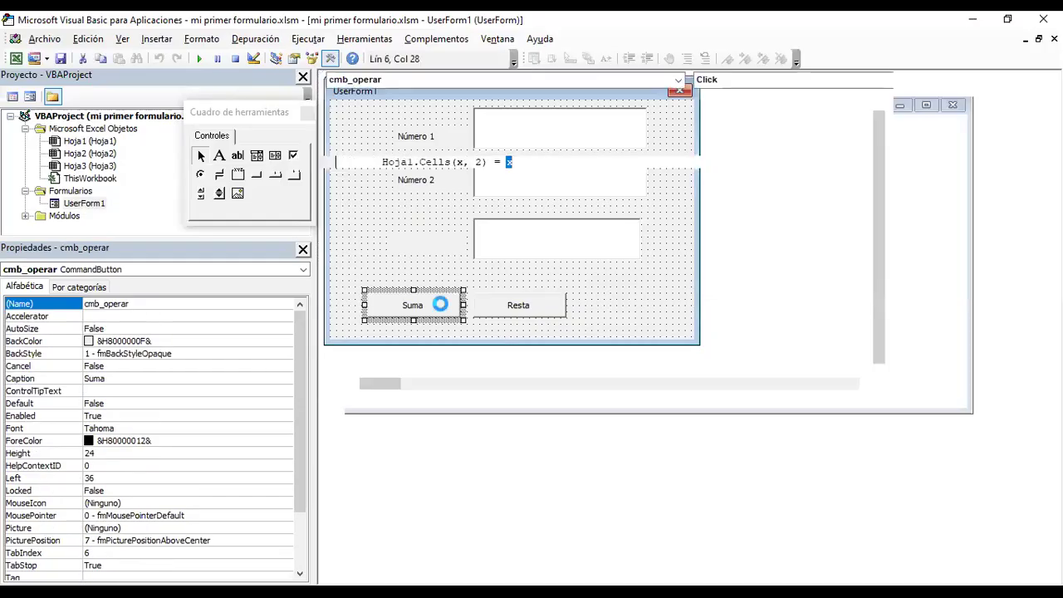
# - Change the loop's upper limit from 10 to 12
pyautogui.doubleClick(438, 303)
pyautogui.click(475, 149)
pyautogui.press('BackSpace')
pyautogui.write('2')
pyautogui.click(493, 206)
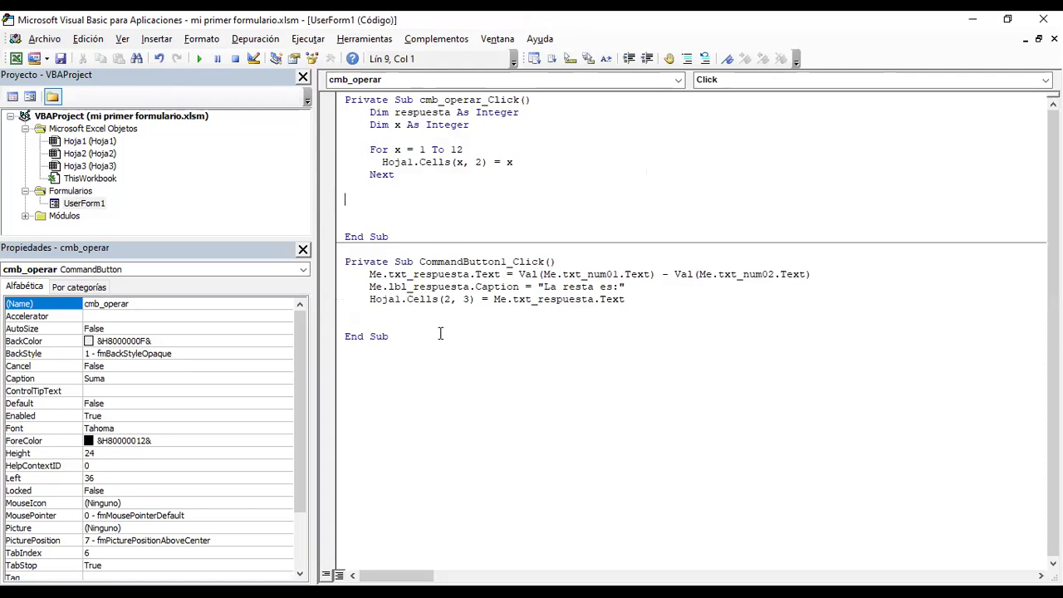
# - Delete the CommandButton1_Click procedure
pyautogui.moveTo(425, 356); pyautogui.dragTo(335, 263)
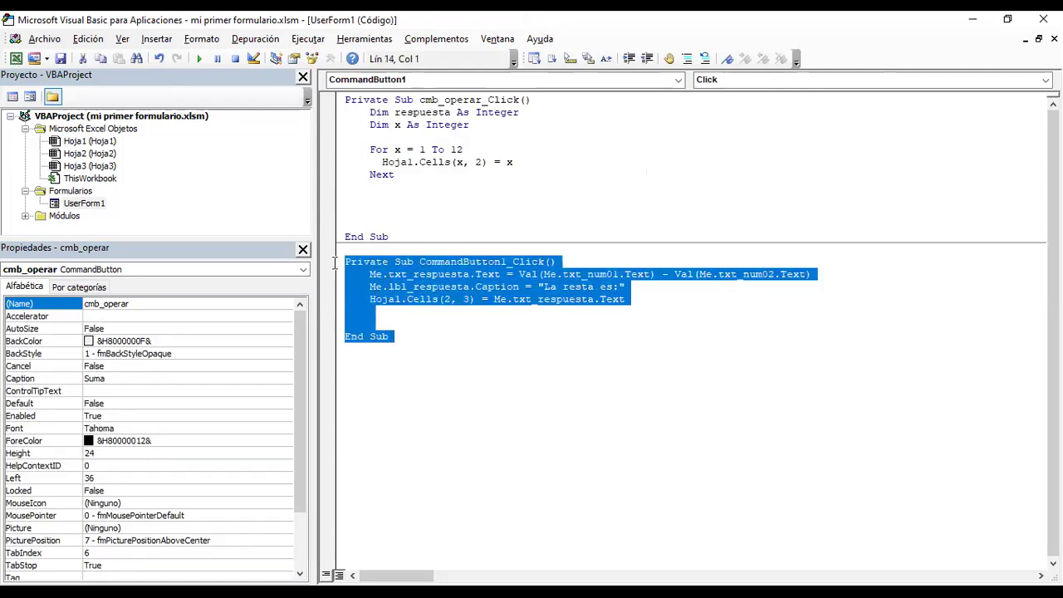
pyautogui.press('Delete')
pyautogui.click(490, 185)
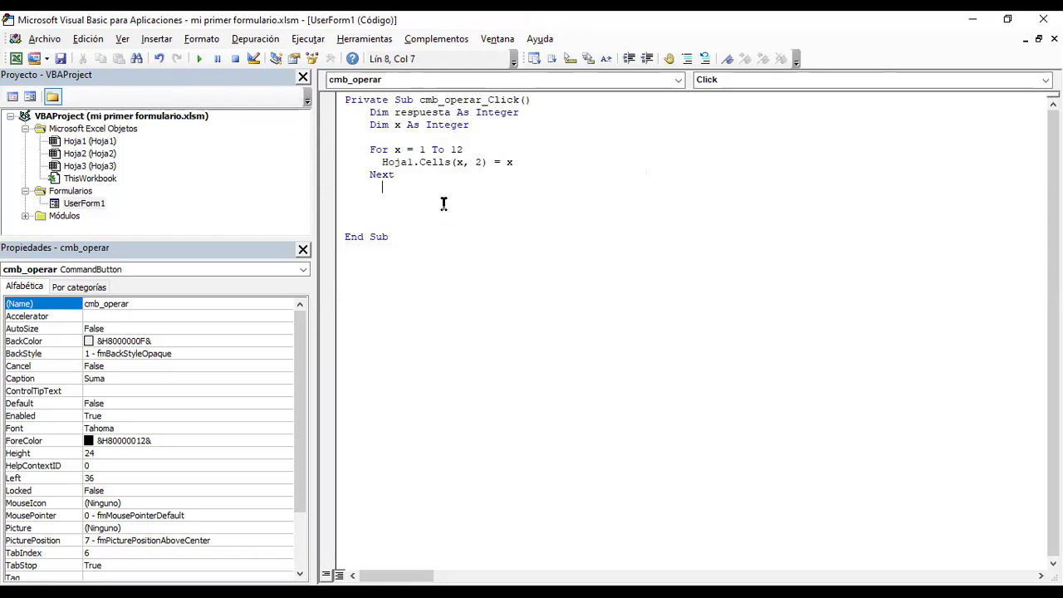
# - Paste a copy of the loop as Hoja1.Cells(x, 3) = "+" and test it with Suma
pyautogui.moveTo(394, 176); pyautogui.dragTo(344, 151)
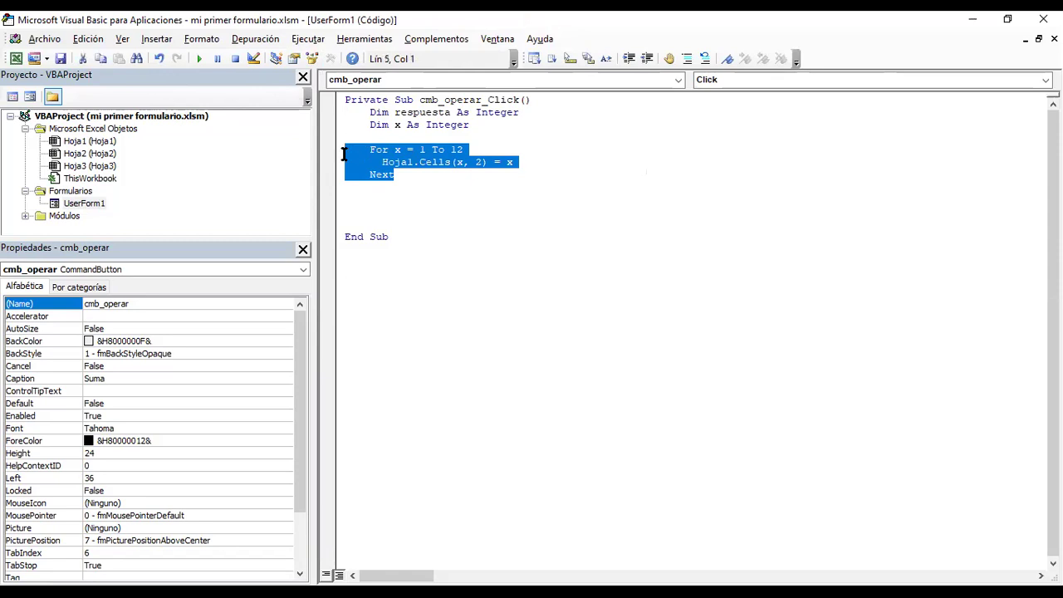
pyautogui.click(392, 204)
pyautogui.write('For x = 1 To 12       Hojal.Cells(x, 2) = x     Next')
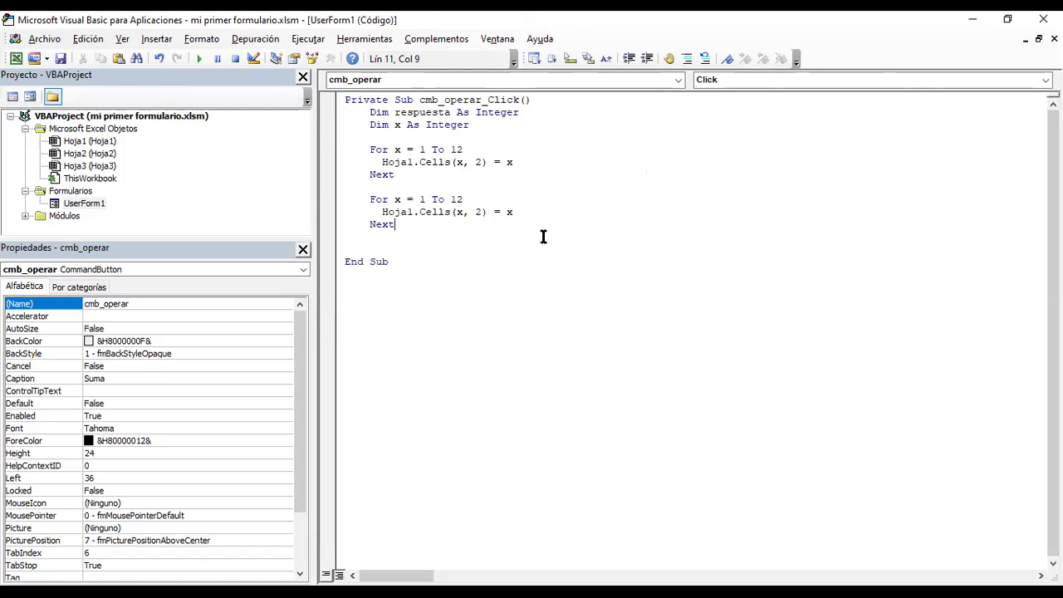
pyautogui.click(518, 214)
pyautogui.press('BackSpace')
pyautogui.write('"')
pyautogui.write('+"')
pyautogui.click(481, 211)
pyautogui.press('BackSpace')
pyautogui.write('3')
pyautogui.click(536, 297)
pyautogui.click(194, 58)
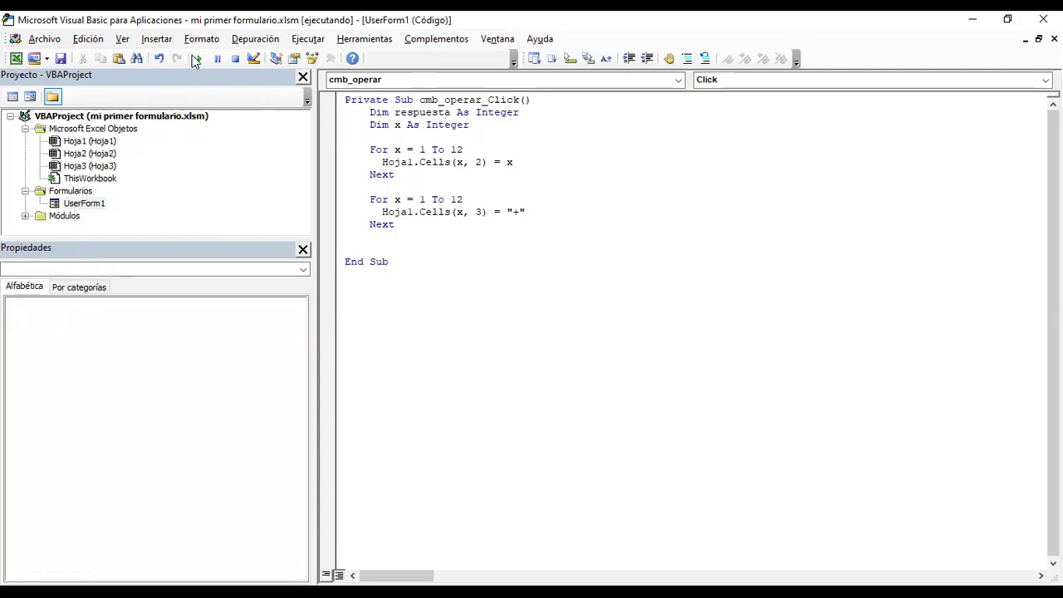
pyautogui.click(465, 392)
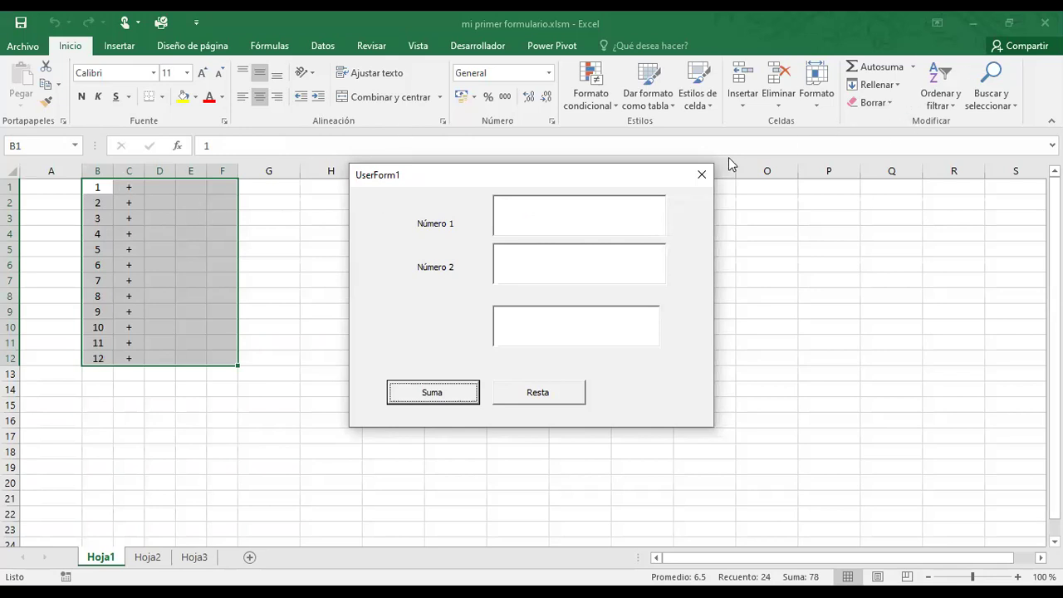
# - Delete the labels and text boxes, move Suma and Resta to the top, and shorten UserForm1
pyautogui.hotkey('alt', 'F4')
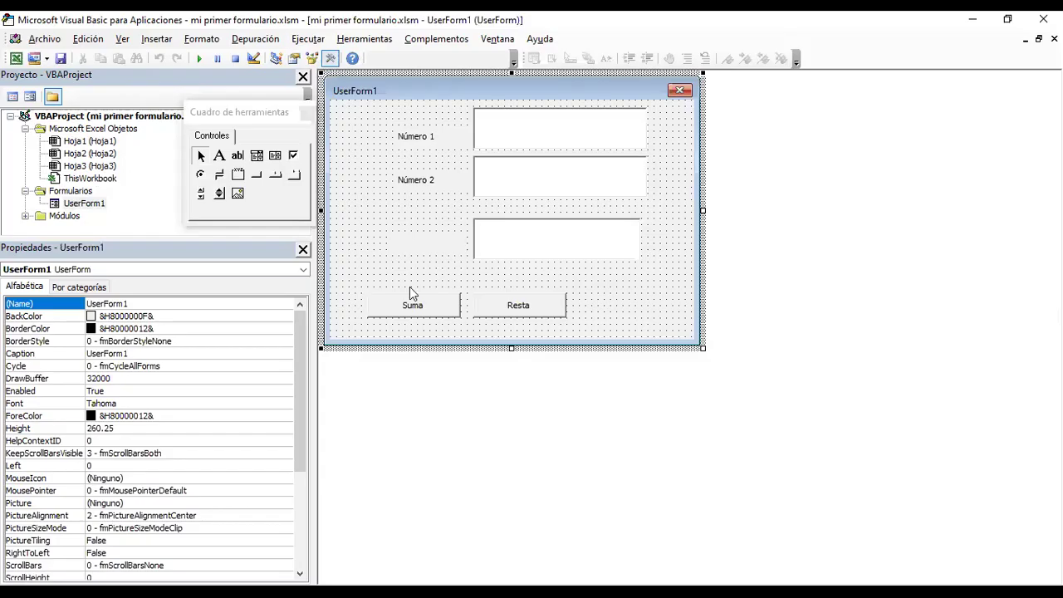
pyautogui.moveTo(413, 277)
pyautogui.mouseDown()
pyautogui.moveTo(659, 112)
pyautogui.moveTo(648, 135)
pyautogui.mouseUp()
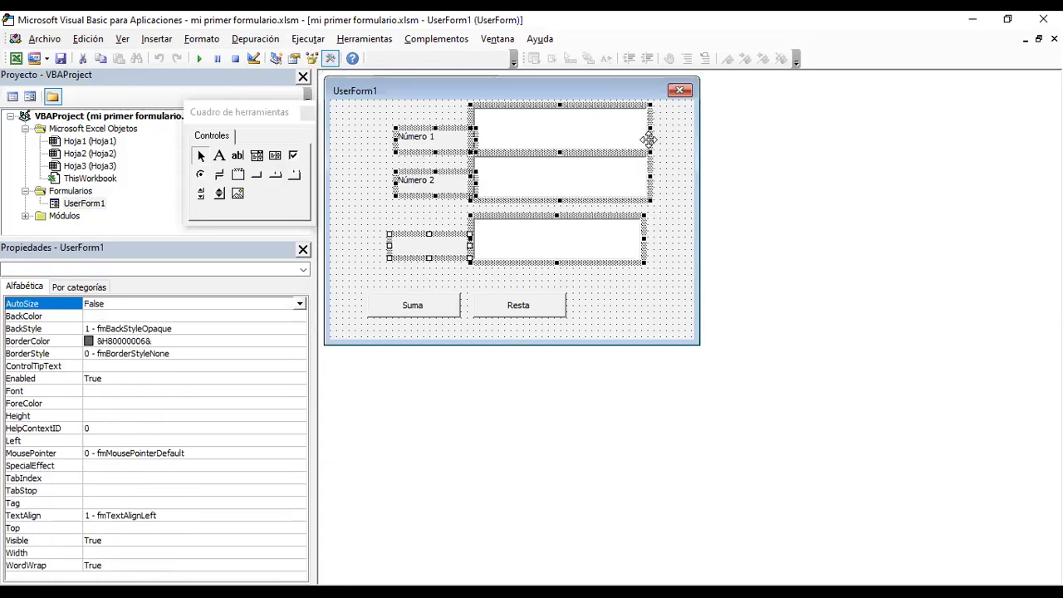
pyautogui.press('Delete')
pyautogui.moveTo(391, 260)
pyautogui.mouseDown()
pyautogui.moveTo(524, 337)
pyautogui.moveTo(565, 199)
pyautogui.moveTo(558, 177)
pyautogui.mouseUp()
pyautogui.click(534, 302)
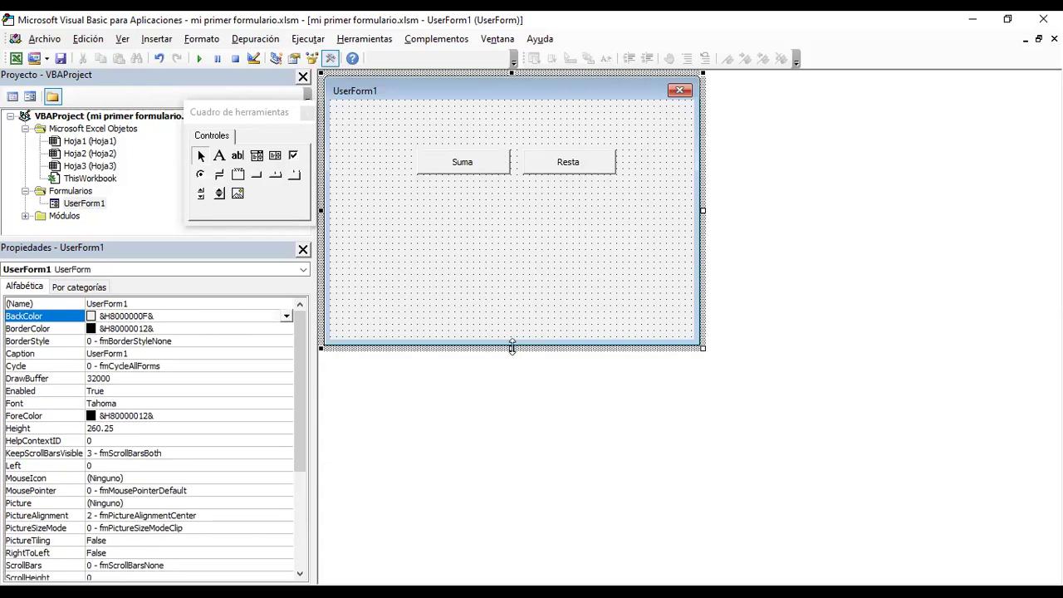
pyautogui.moveTo(511, 345); pyautogui.dragTo(482, 226)
# - Paste a third loop below the "+" loop writing "1" instead, and test it with Suma
pyautogui.doubleClick(475, 164)
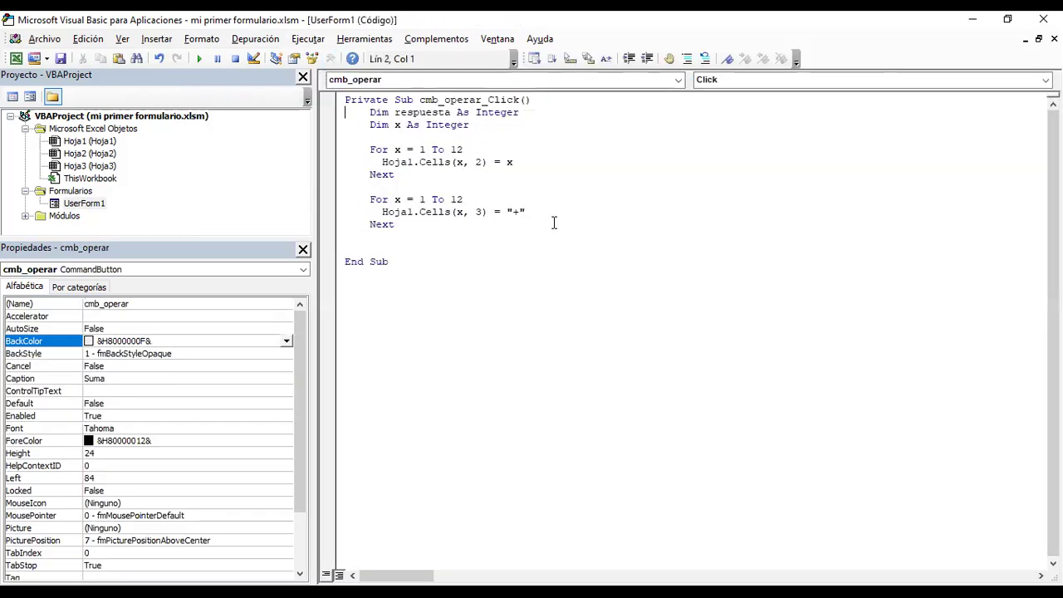
pyautogui.moveTo(396, 175); pyautogui.dragTo(349, 151)
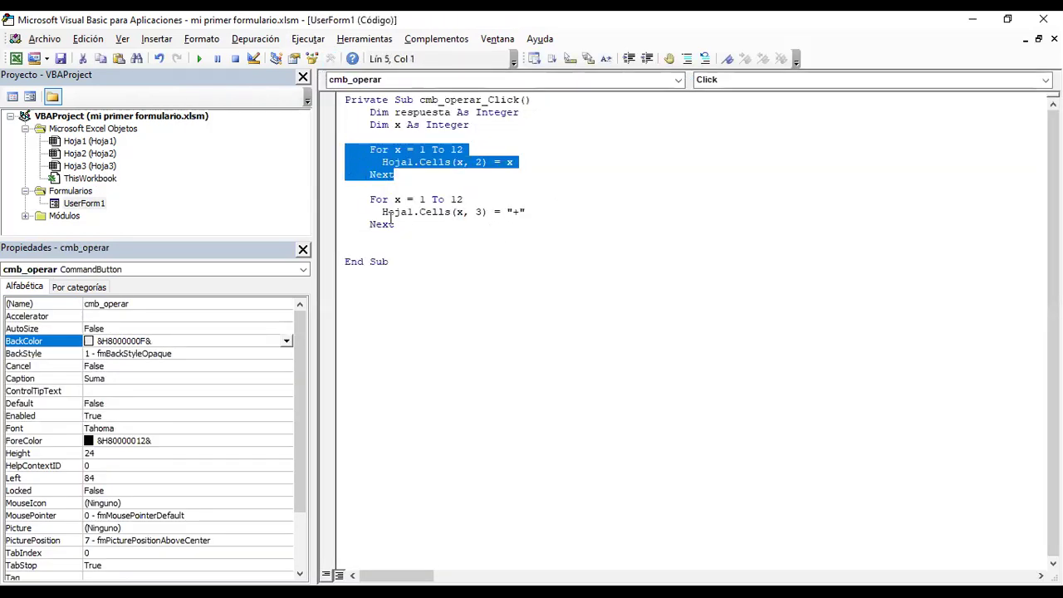
pyautogui.moveTo(406, 230); pyautogui.dragTo(344, 203)
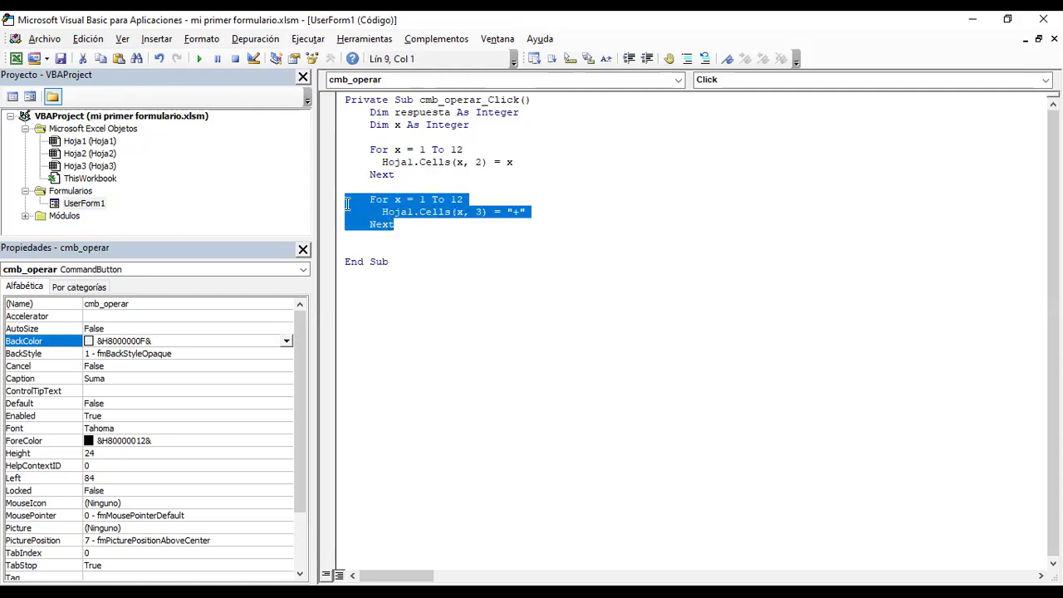
pyautogui.click(420, 232)
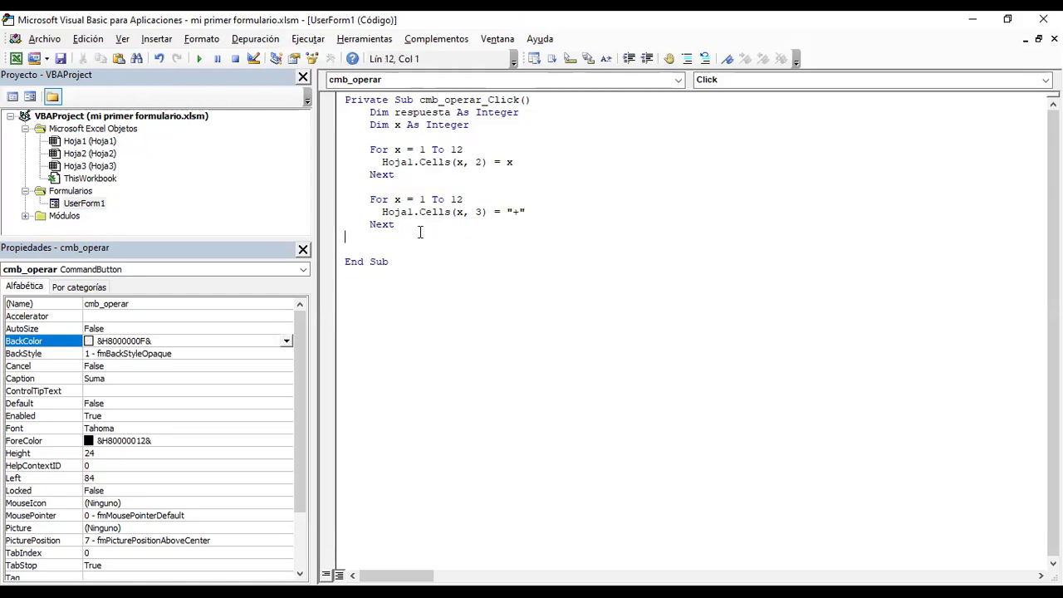
pyautogui.press('Return')
pyautogui.write('For x = 1 To 12       Hoja1.Cells(x, 3) = "+"     Next')
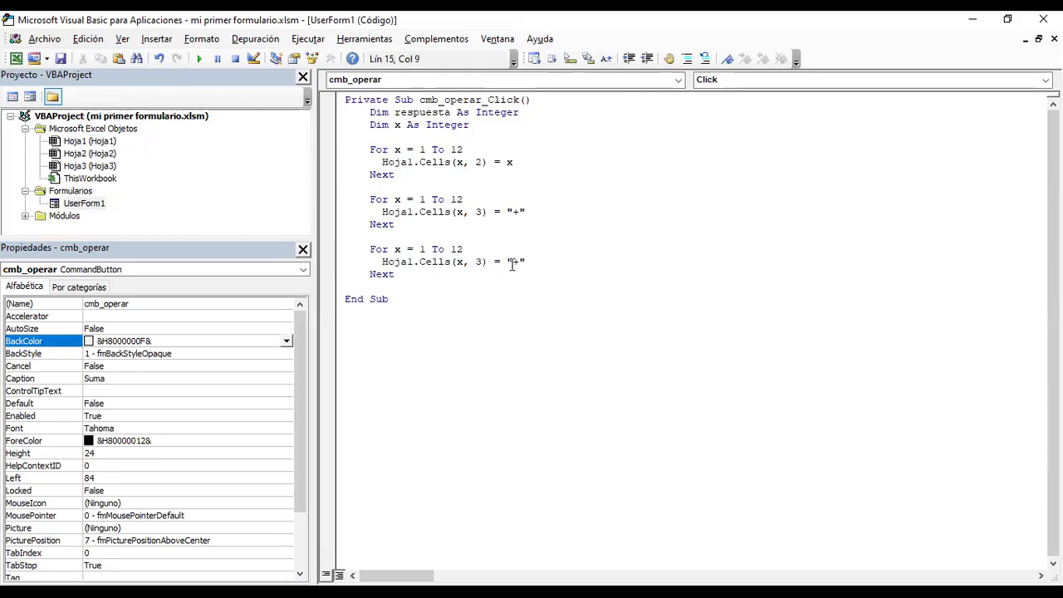
pyautogui.click(516, 263)
pyautogui.press('BackSpace')
pyautogui.write('1')
pyautogui.click(200, 58)
pyautogui.click(496, 321)
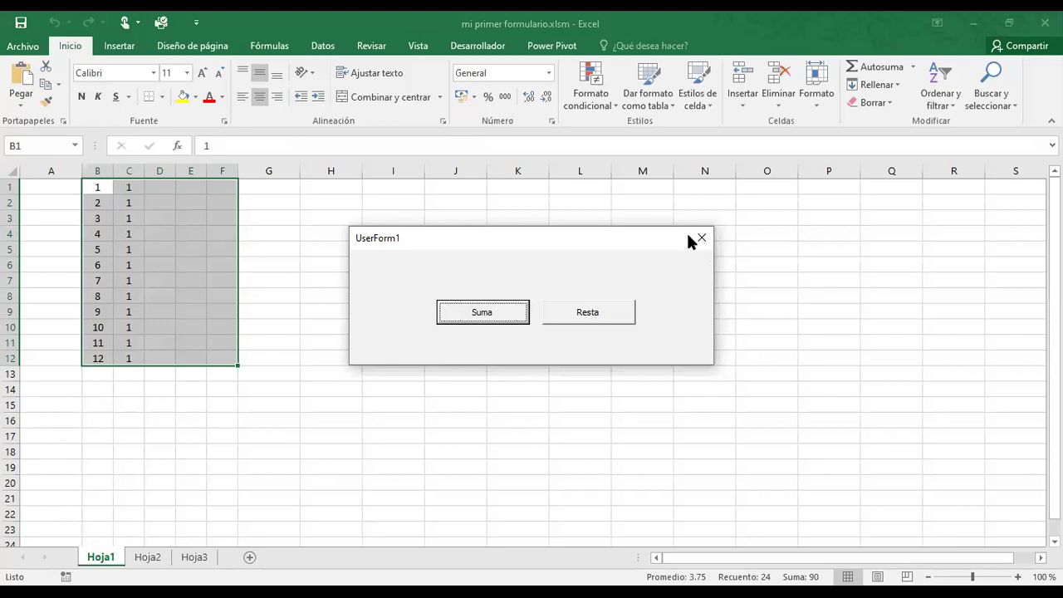
pyautogui.hotkey('alt', 'F4')
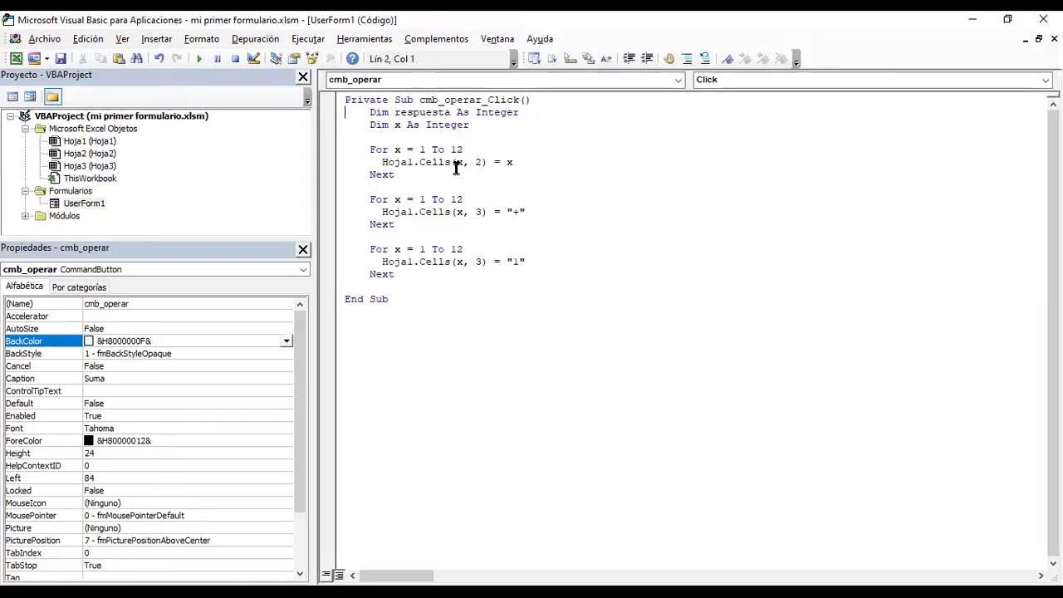
# - Change the third loop's column from 3 to 4 and rerun Suma to fill column D
pyautogui.click(480, 261)
pyautogui.press('BackSpace')
pyautogui.write('4')
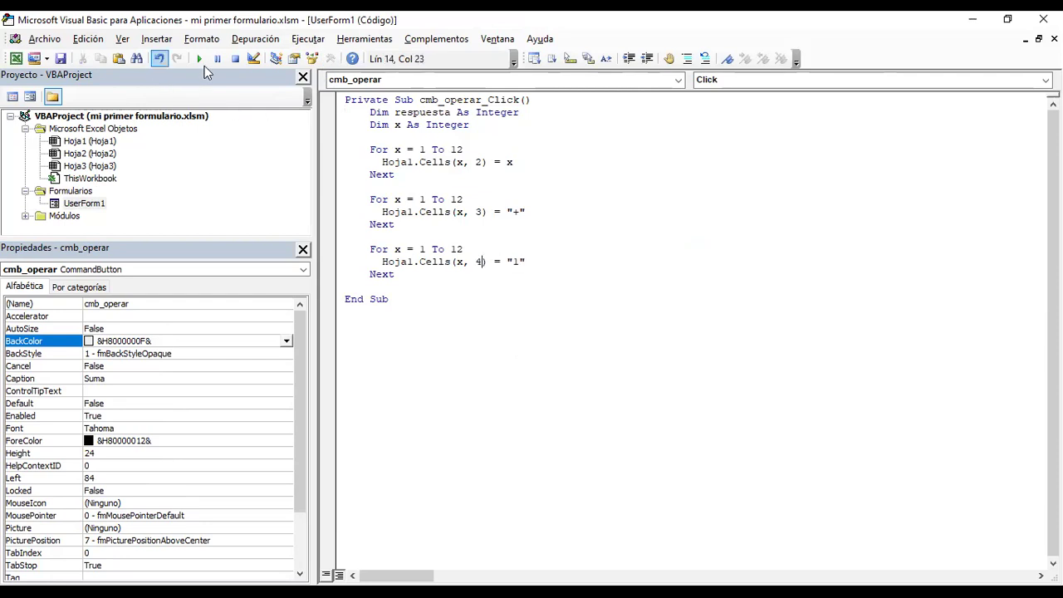
pyautogui.click(200, 59)
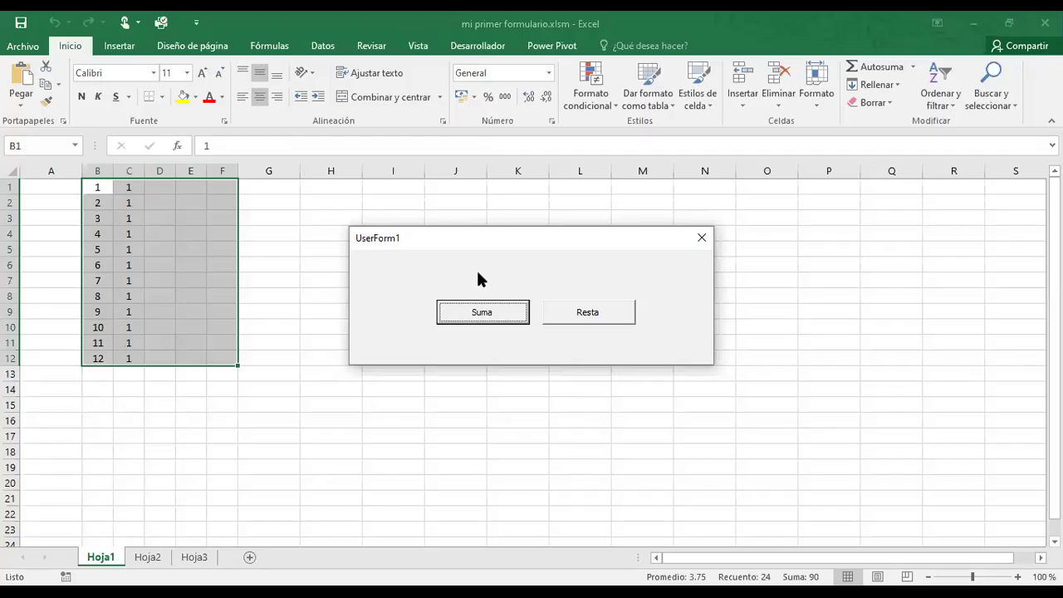
pyautogui.click(522, 316)
pyautogui.click(702, 238)
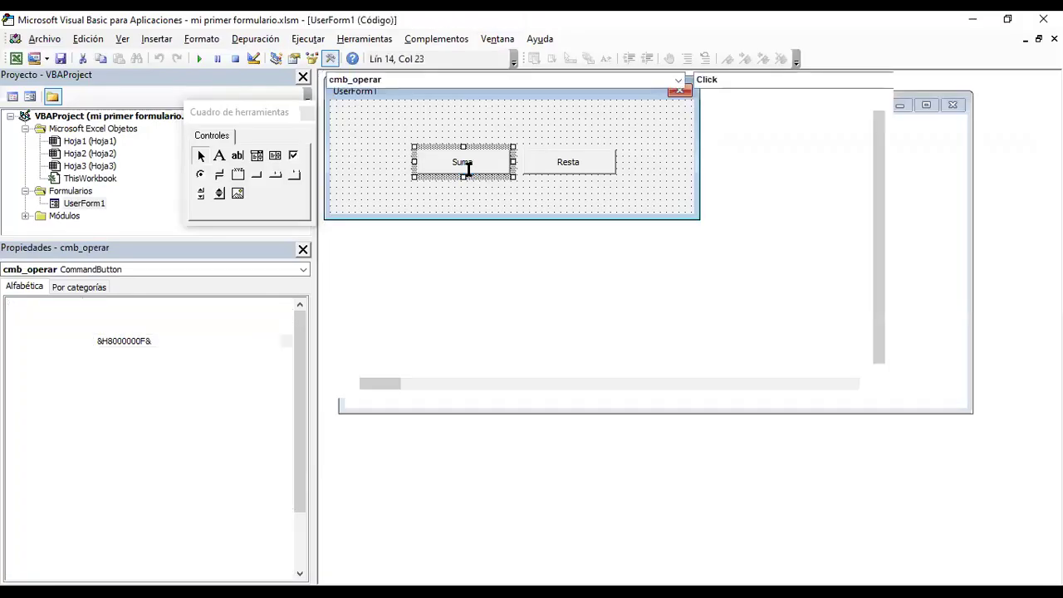
# - Paste a fourth loop before End Sub as Hoja1.Cells(x, 5) = "="
pyautogui.moveTo(410, 277); pyautogui.dragTo(330, 247)
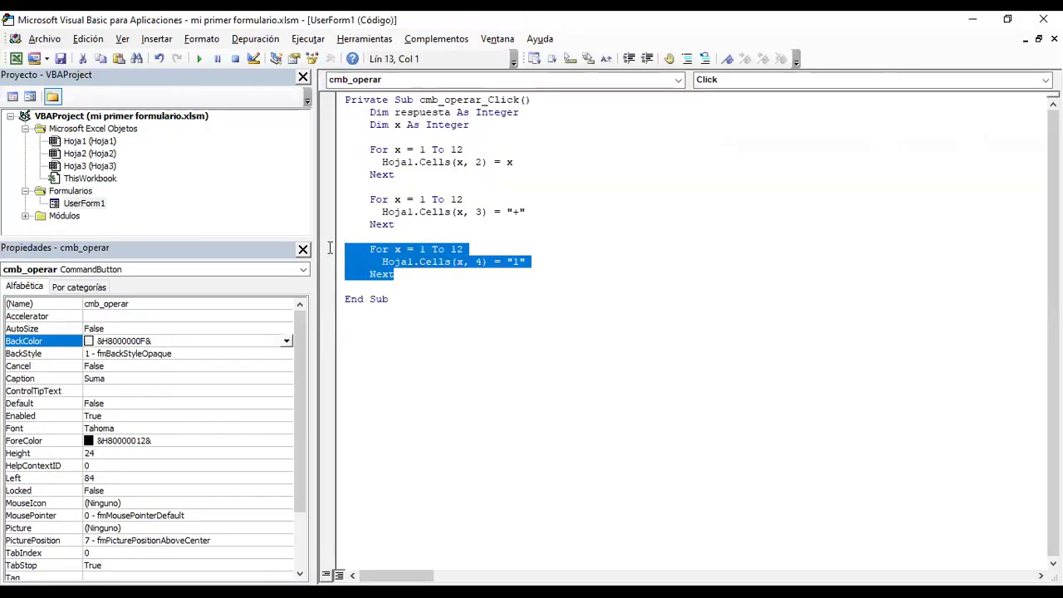
pyautogui.click(426, 279)
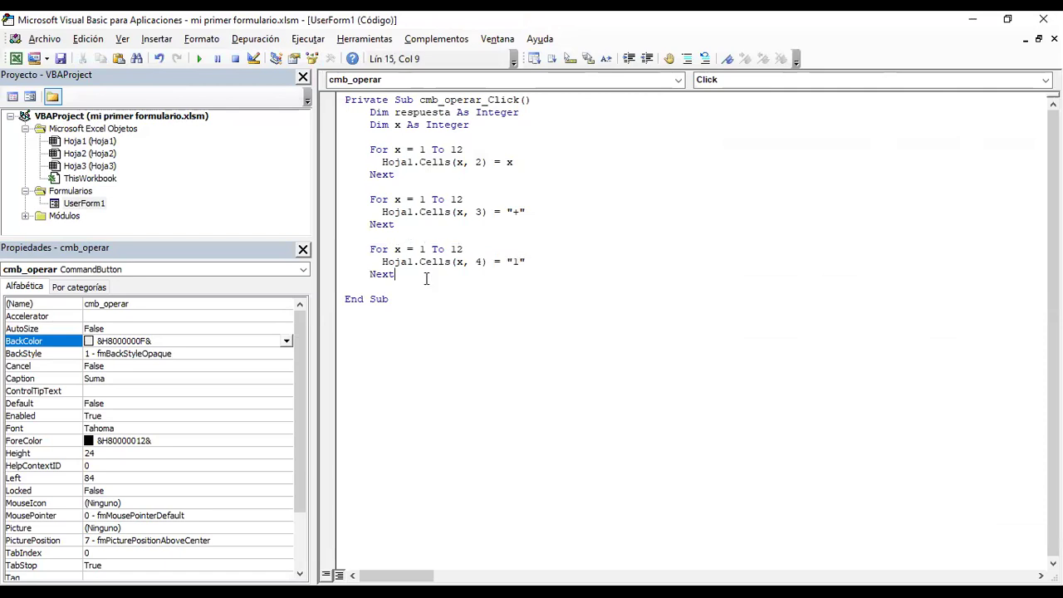
pyautogui.press('Return')
pyautogui.press('Return')
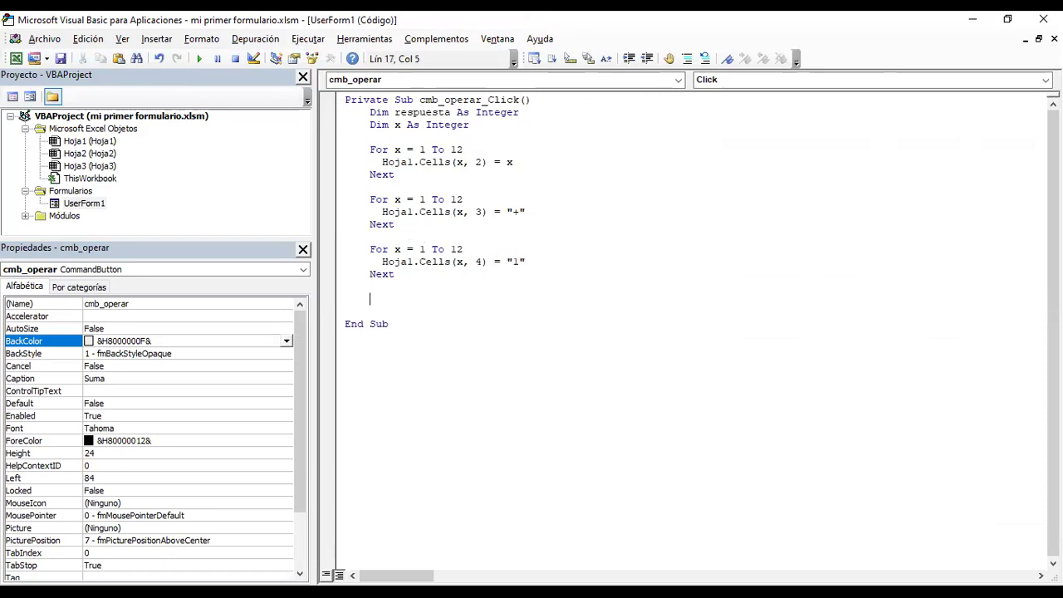
pyautogui.write('For x = 1 To 12       Hoja1.Cells(x, 4) = "1"     Next')
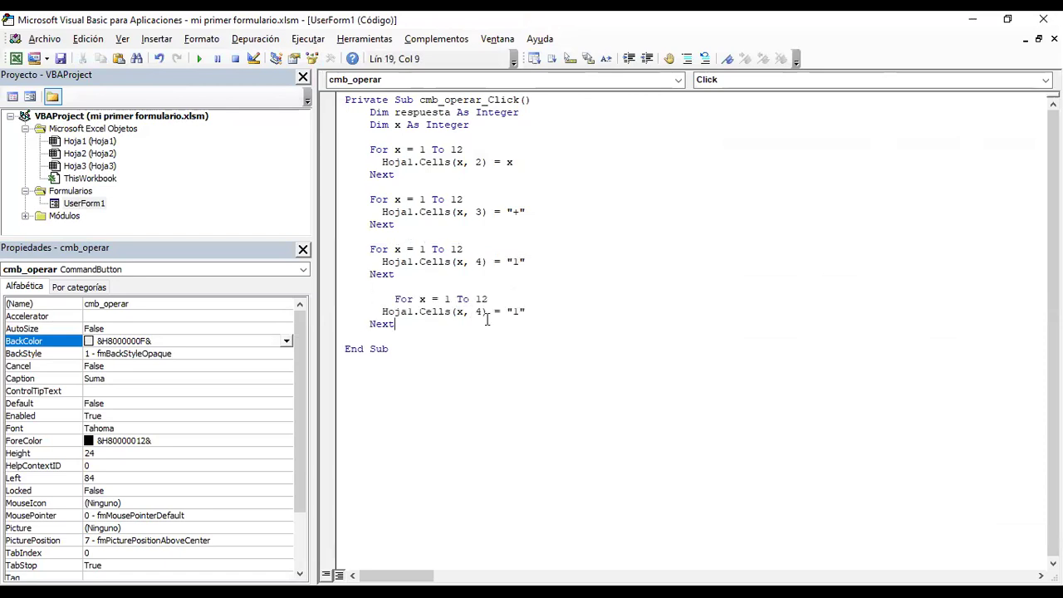
pyautogui.click(519, 311)
pyautogui.press('BackSpace')
pyautogui.write('=')
pyautogui.press('Left')
pyautogui.press('Left')
pyautogui.press('Left')
pyautogui.press('BackSpace')
pyautogui.write('5')
# - Test with Suma, then align the new For with the other loops and add blank lines before End Sub
pyautogui.click(199, 59)
pyautogui.click(480, 316)
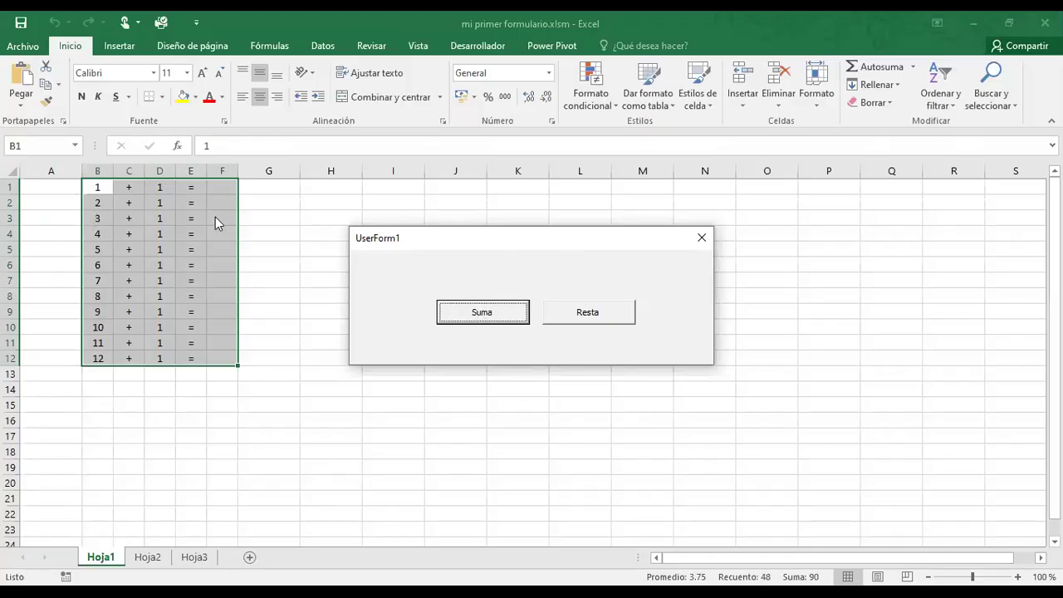
pyautogui.click(702, 241)
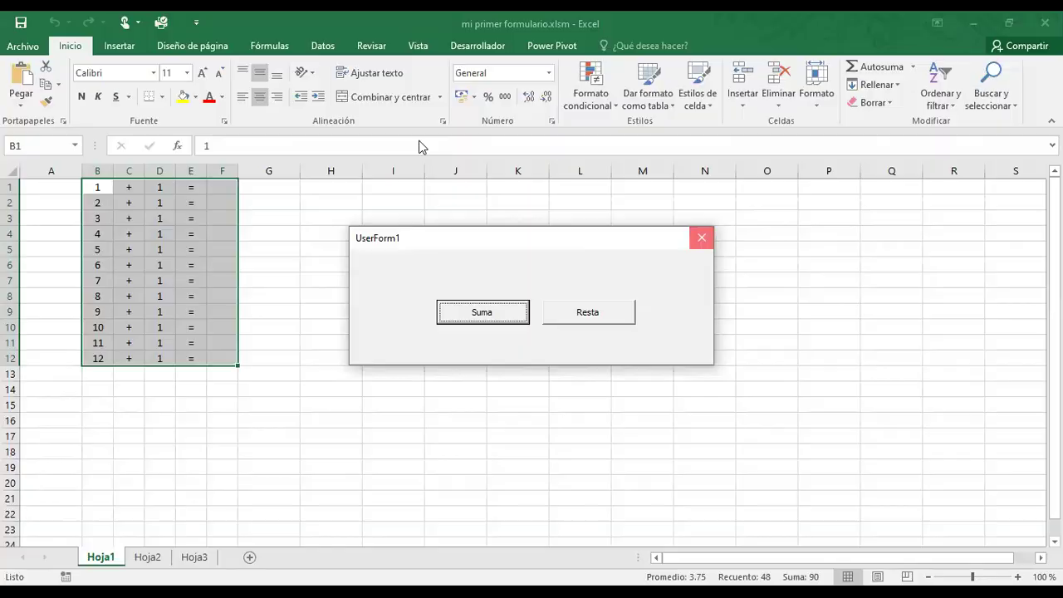
pyautogui.doubleClick(486, 159)
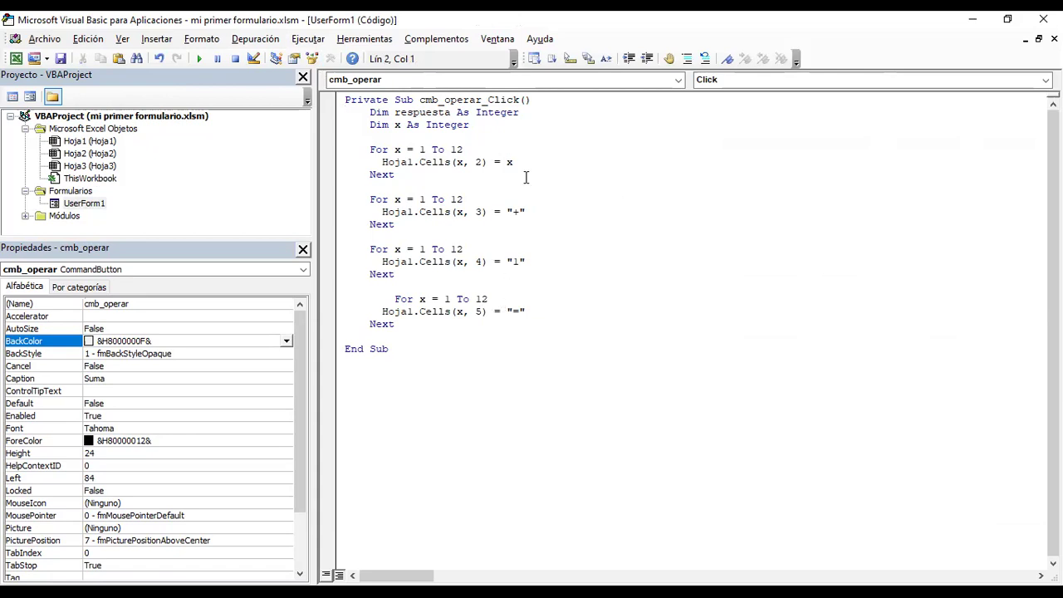
pyautogui.click(395, 299)
pyautogui.press('BackSpace')
pyautogui.press('BackSpace')
pyautogui.press('BackSpace')
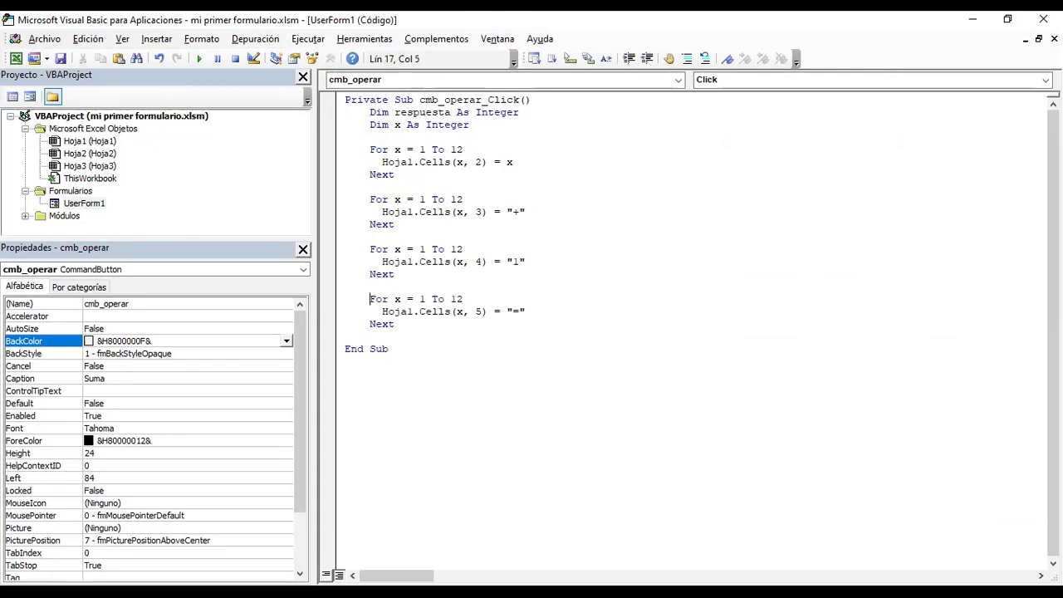
pyautogui.click(414, 329)
pyautogui.press('Return')
pyautogui.press('Return')
pyautogui.moveTo(364, 150); pyautogui.dragTo(394, 175)
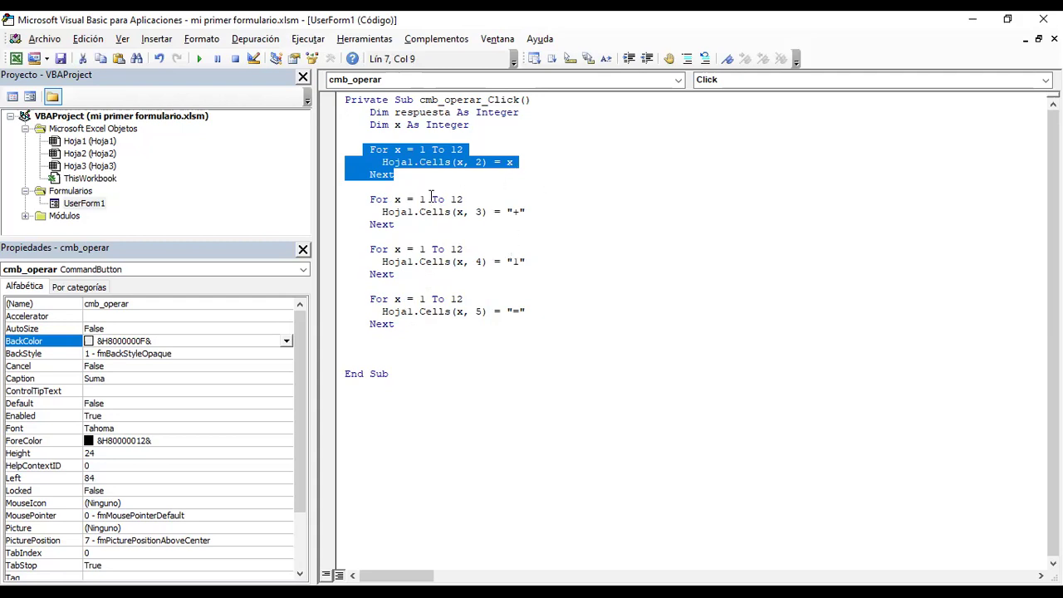
# - Move the "+" and "1" Cells lines into the first loop under its Cells line
pyautogui.moveTo(530, 212); pyautogui.dragTo(382, 217)
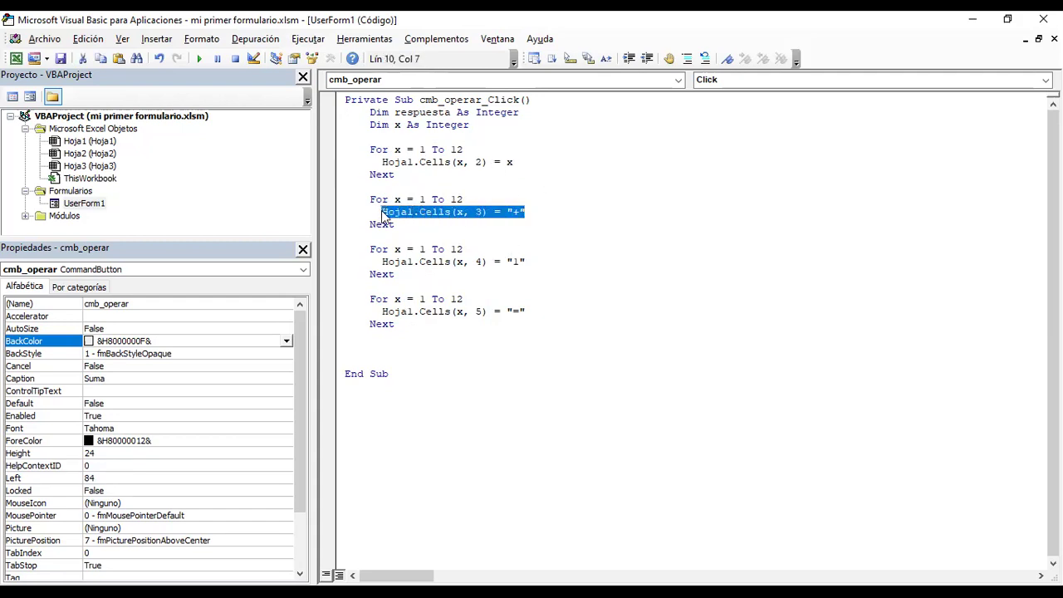
pyautogui.hotkey('ctrl', 'x')
pyautogui.click(515, 162)
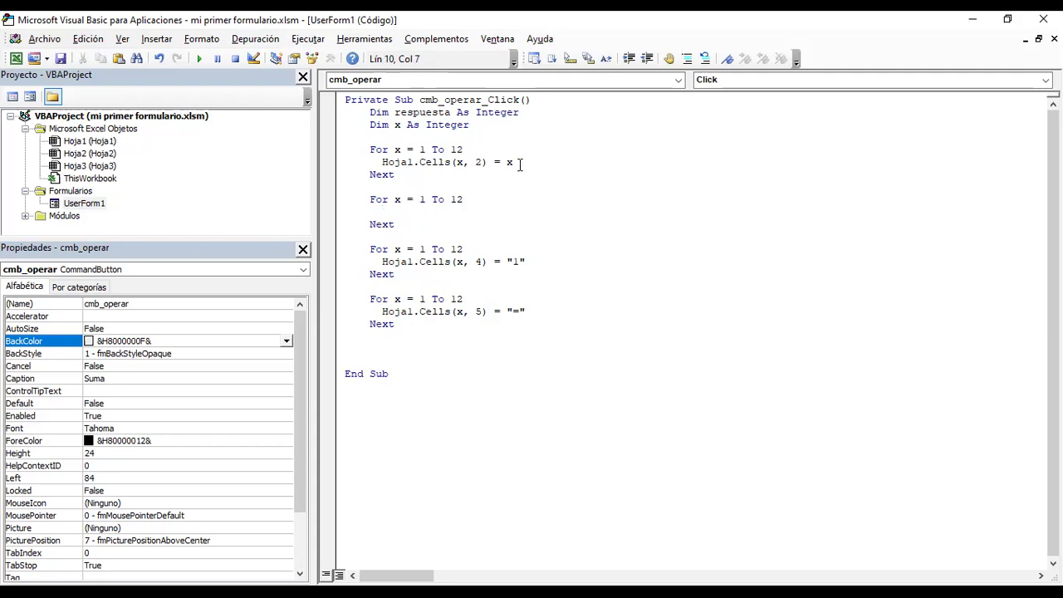
pyautogui.press('Return')
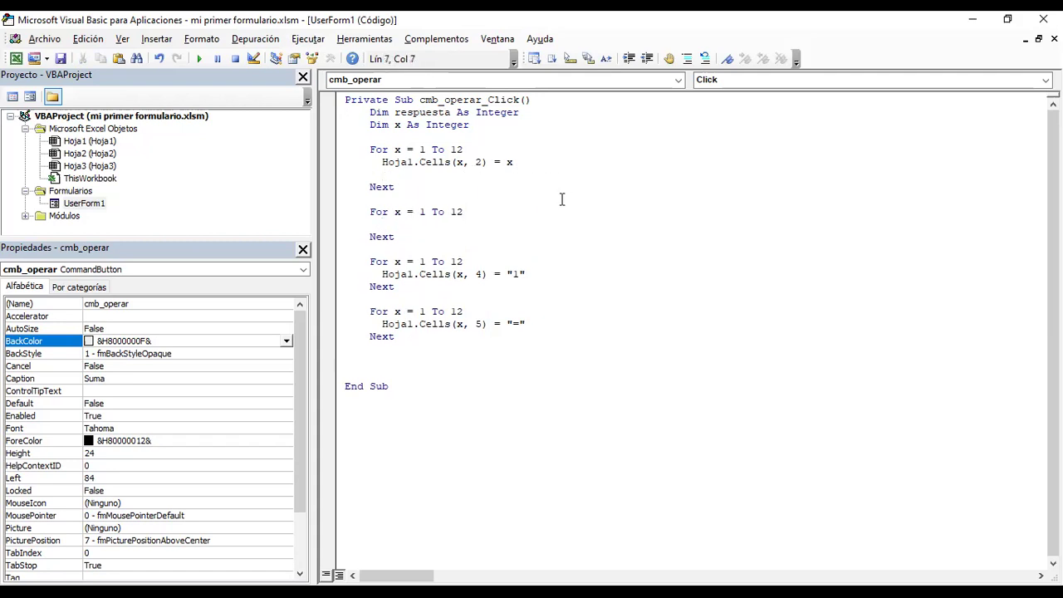
pyautogui.hotkey('ctrl', 'v')
pyautogui.moveTo(526, 274); pyautogui.dragTo(383, 279)
pyautogui.hotkey('ctrl', 'x')
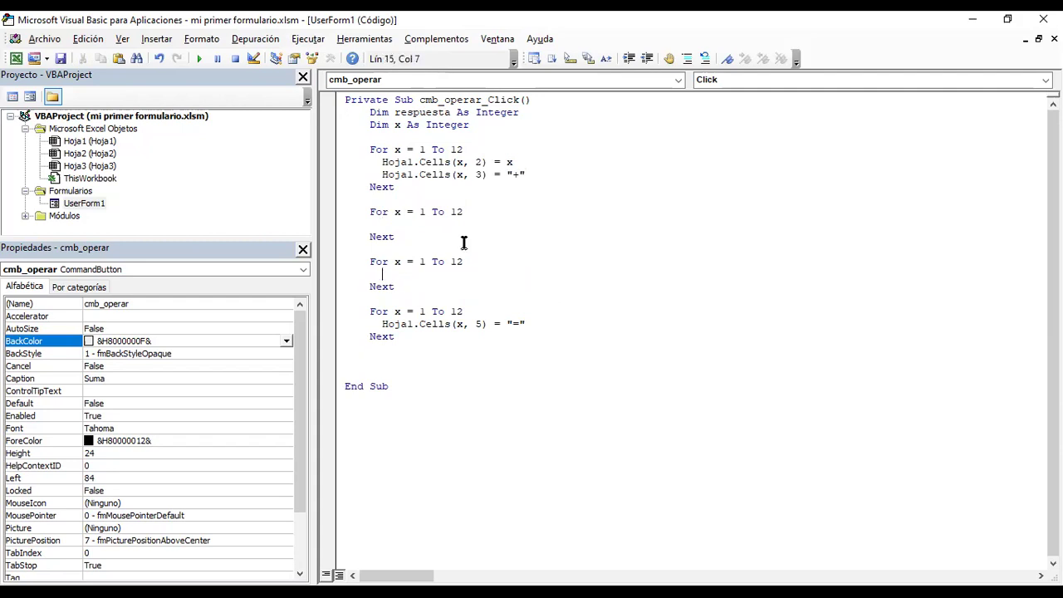
pyautogui.click(541, 170)
pyautogui.press('Return')
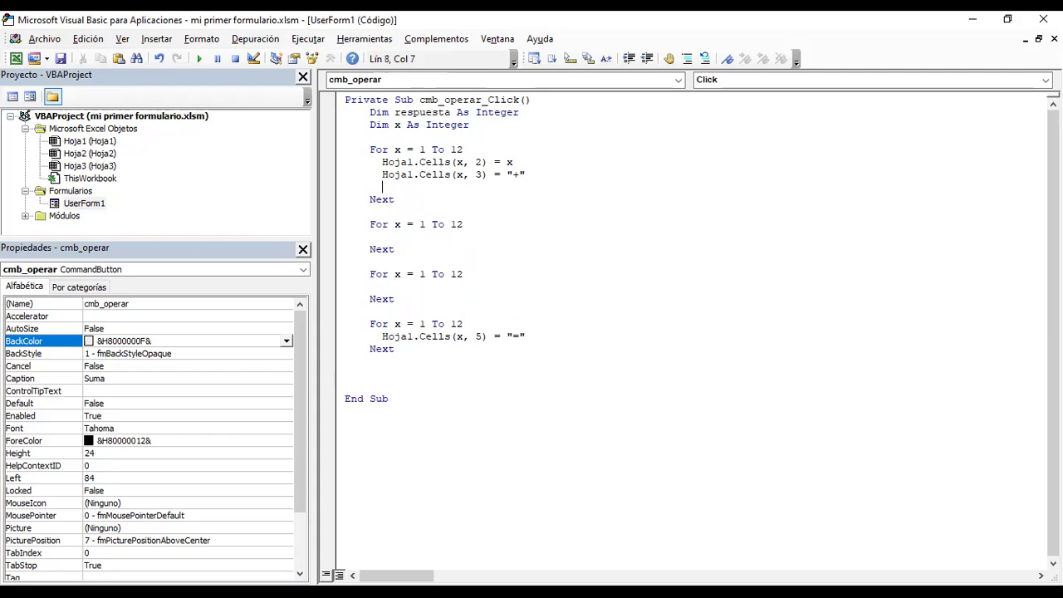
pyautogui.hotkey('ctrl', 'v')
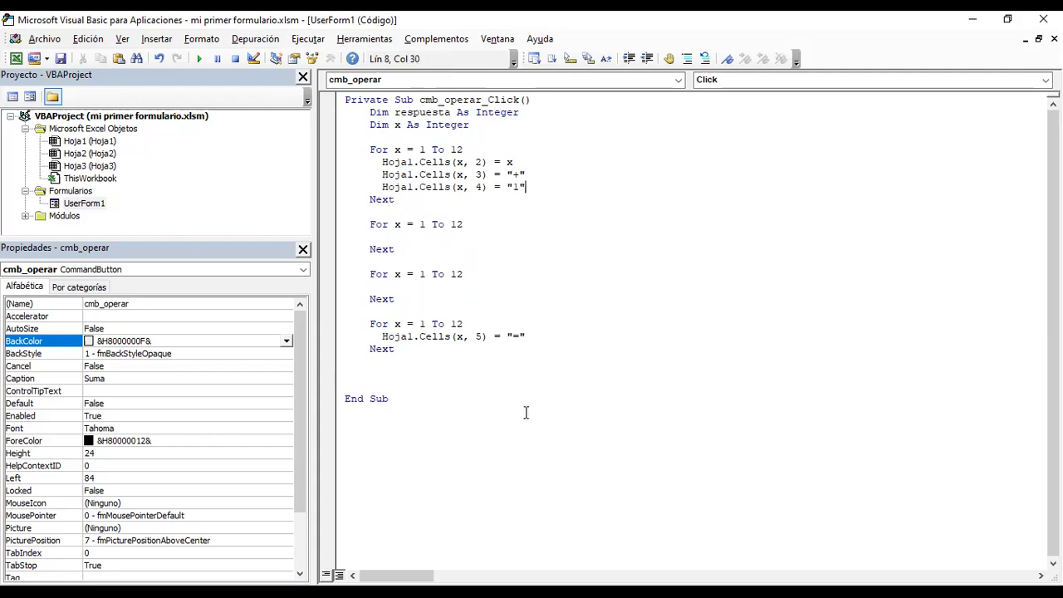
# - Move the "=" line into the first loop and delete the three emptied loops
pyautogui.moveTo(536, 335); pyautogui.dragTo(384, 349)
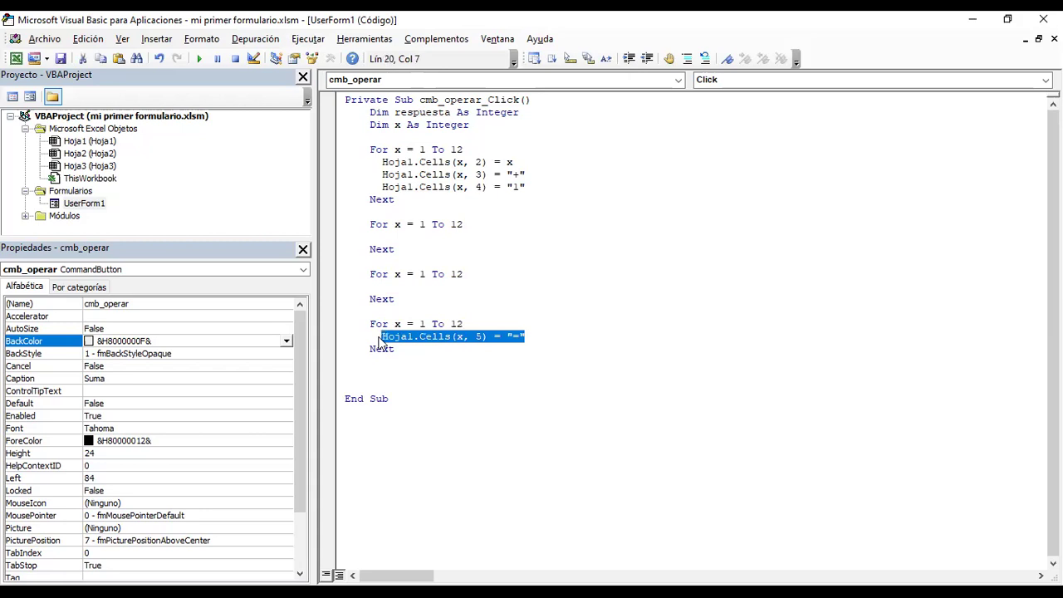
pyautogui.hotkey('ctrl', 'x')
pyautogui.click(534, 185)
pyautogui.press('Return')
pyautogui.hotkey('ctrl', 'v')
pyautogui.moveTo(399, 370)
pyautogui.mouseDown()
pyautogui.moveTo(383, 323)
pyautogui.moveTo(328, 243)
pyautogui.mouseUp()
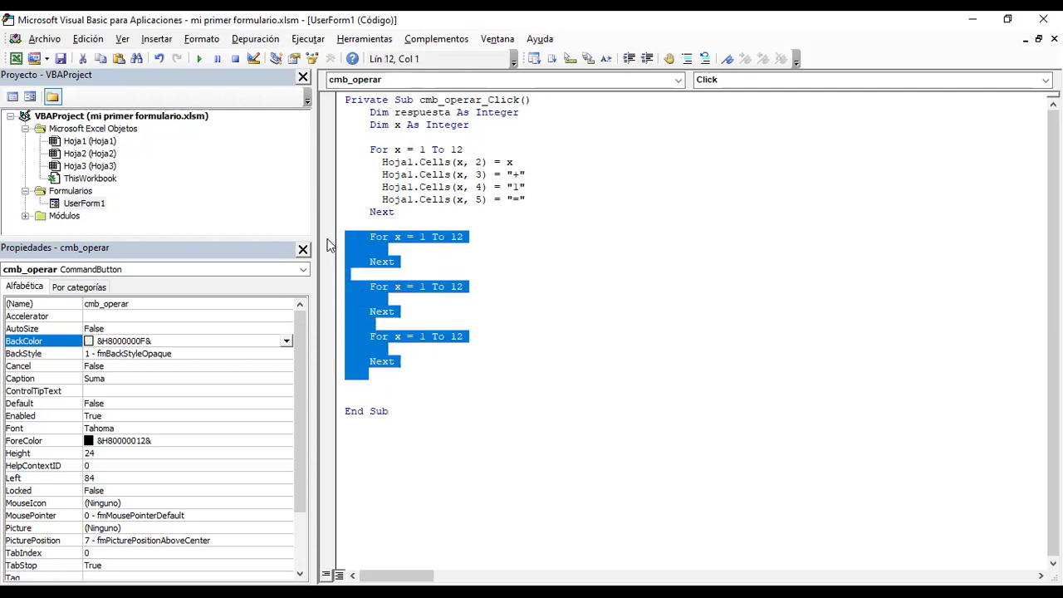
pyautogui.press('Delete')
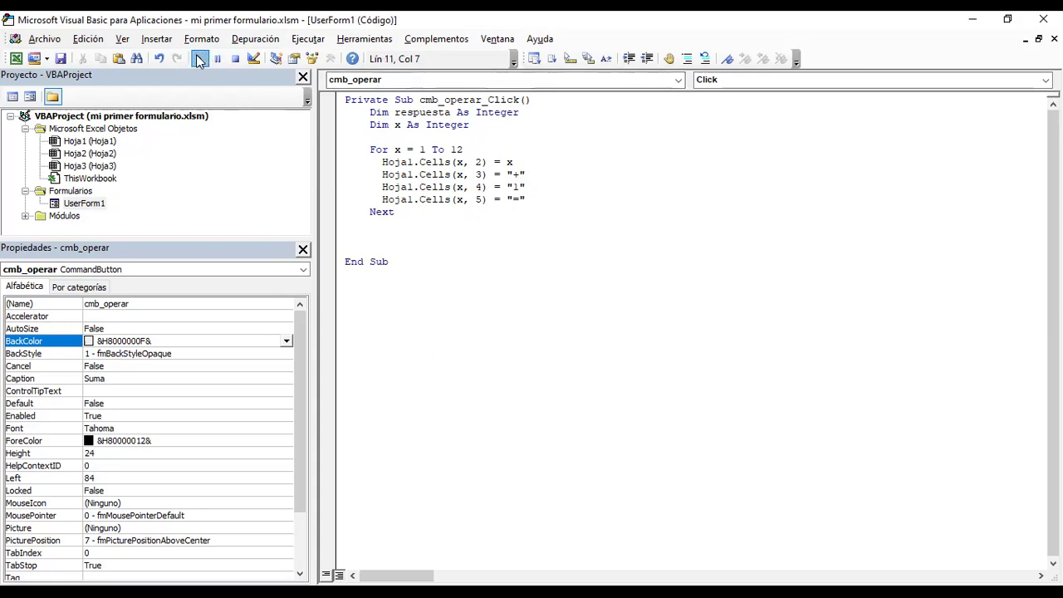
pyautogui.click(200, 59)
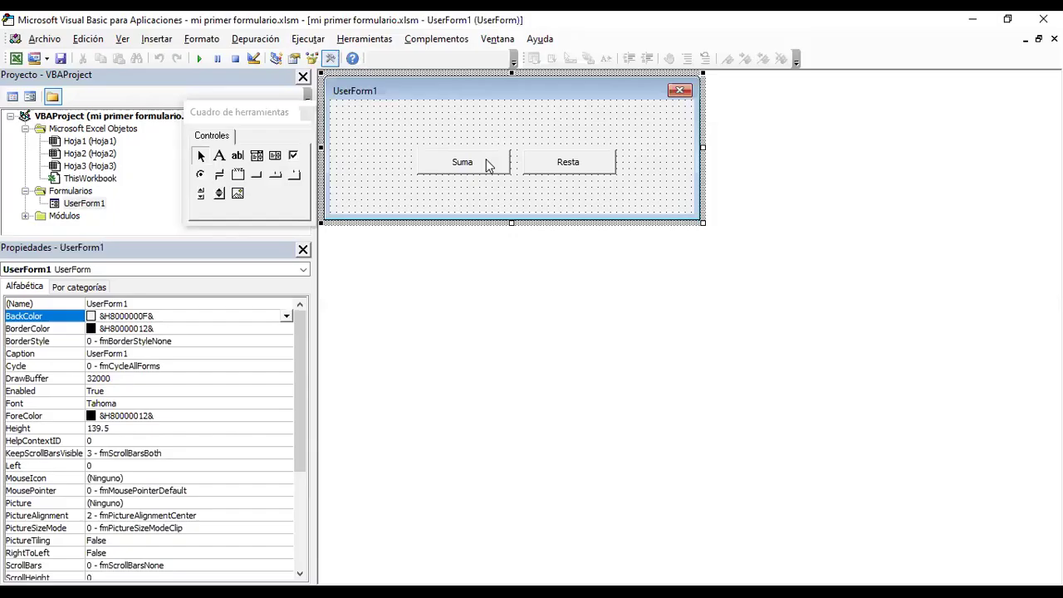
pyautogui.doubleClick(486, 161)
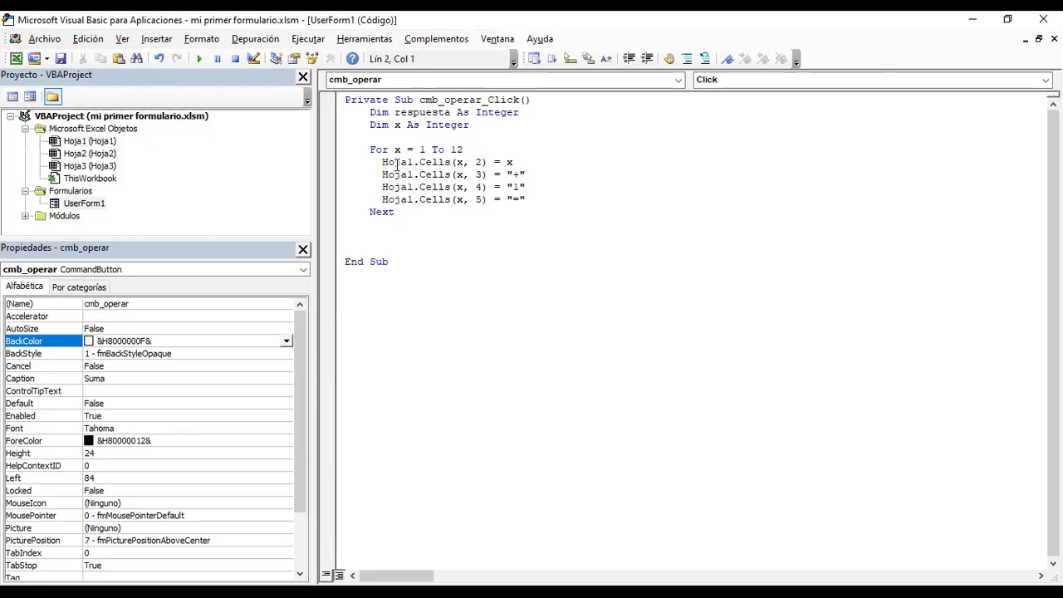
pyautogui.moveTo(363, 149); pyautogui.dragTo(469, 150)
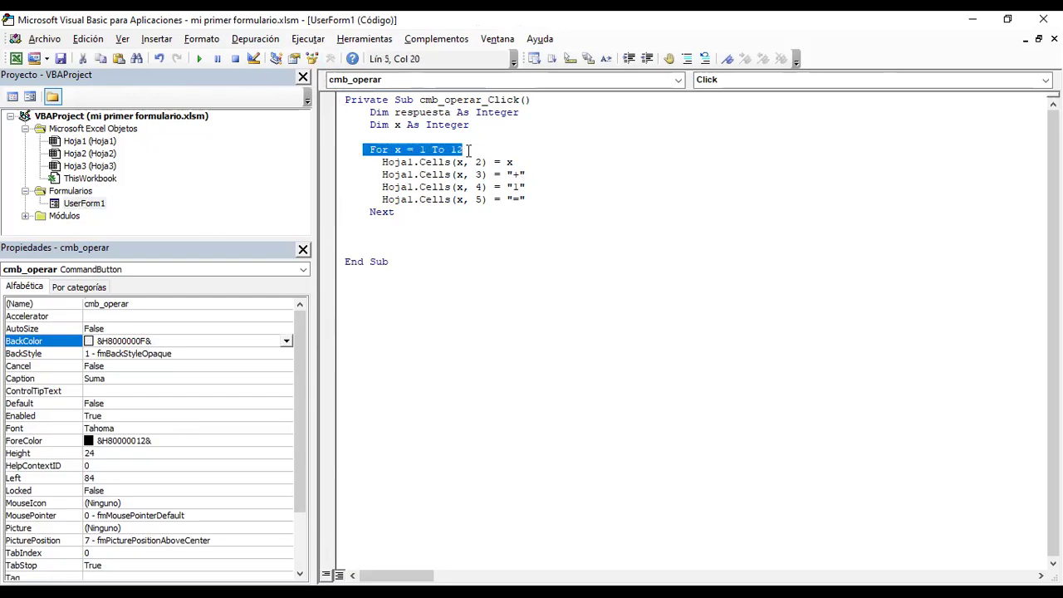
pyautogui.moveTo(370, 162); pyautogui.dragTo(512, 166)
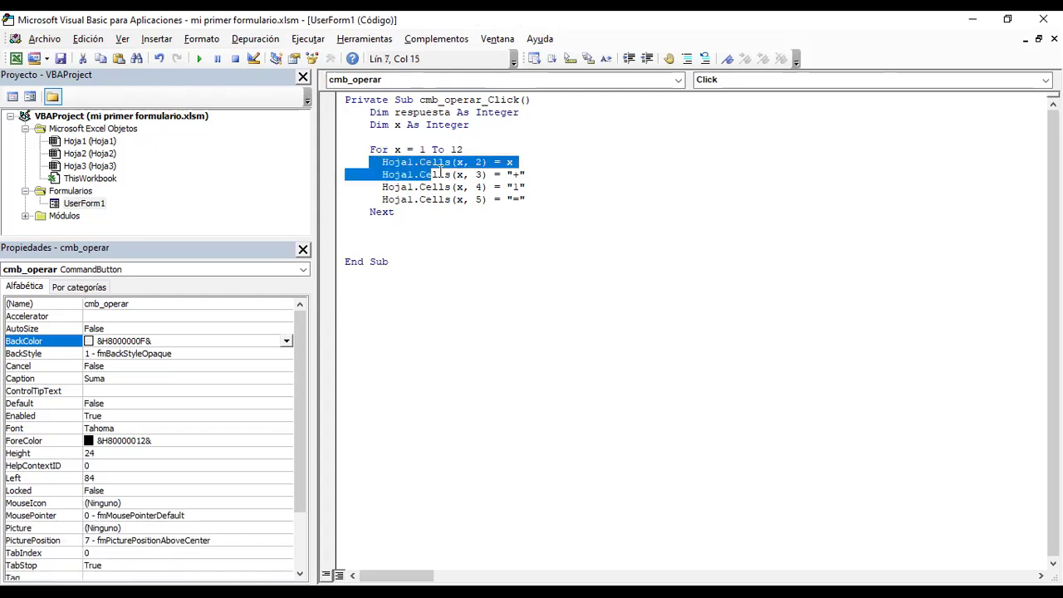
pyautogui.moveTo(382, 174); pyautogui.dragTo(525, 175)
pyautogui.moveTo(376, 187); pyautogui.dragTo(522, 187)
pyautogui.moveTo(380, 200); pyautogui.dragTo(525, 201)
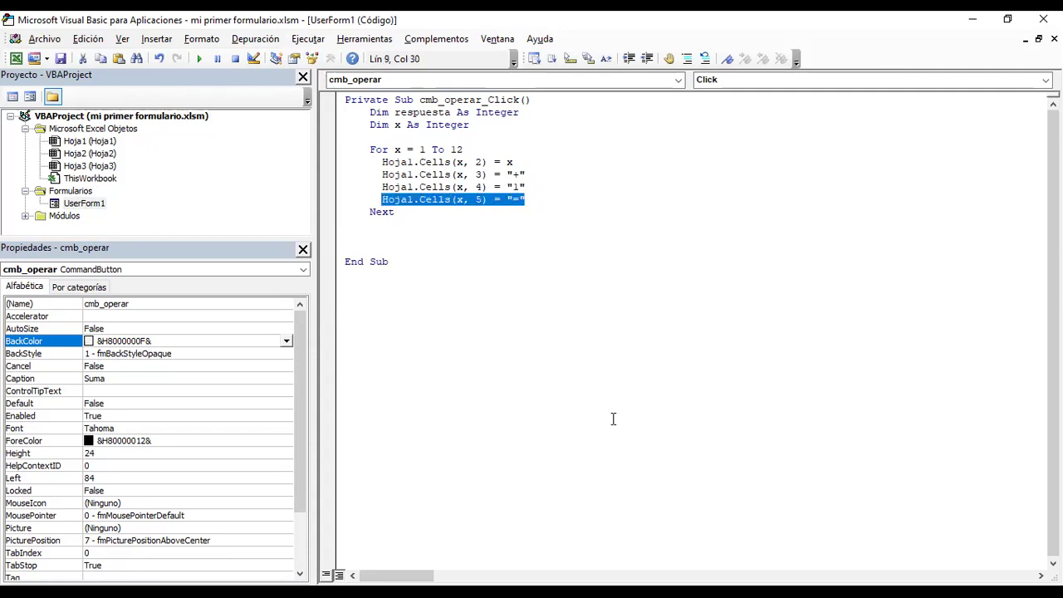
pyautogui.click(457, 211)
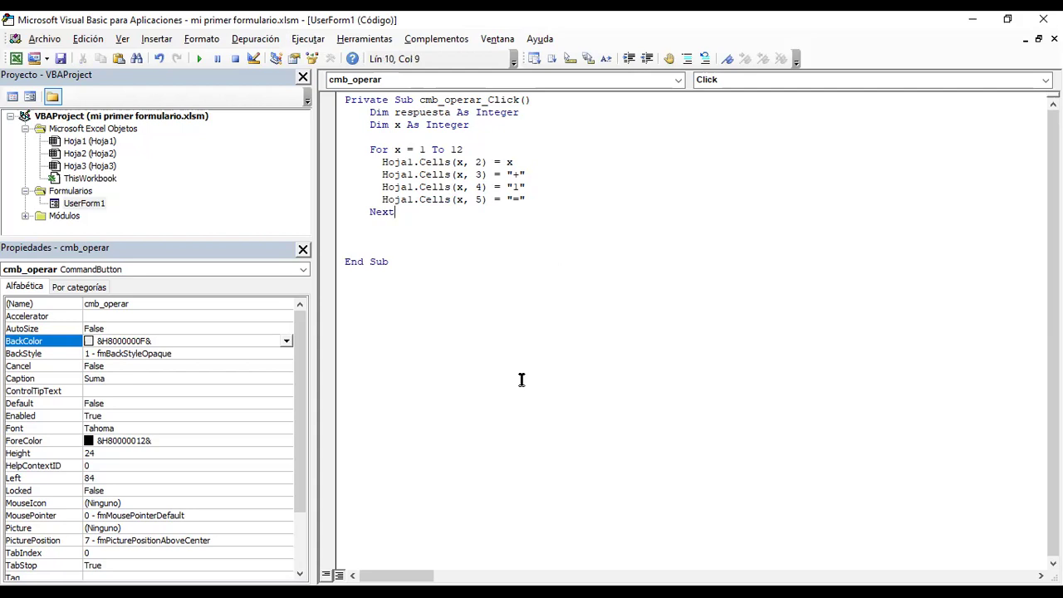
# - Start a new line after the "=" assignment reading hoja1., removing the stray c31
pyautogui.click(540, 200)
pyautogui.press('Return')
pyautogui.press('Return')
pyautogui.click(388, 213)
pyautogui.write('hoja1')
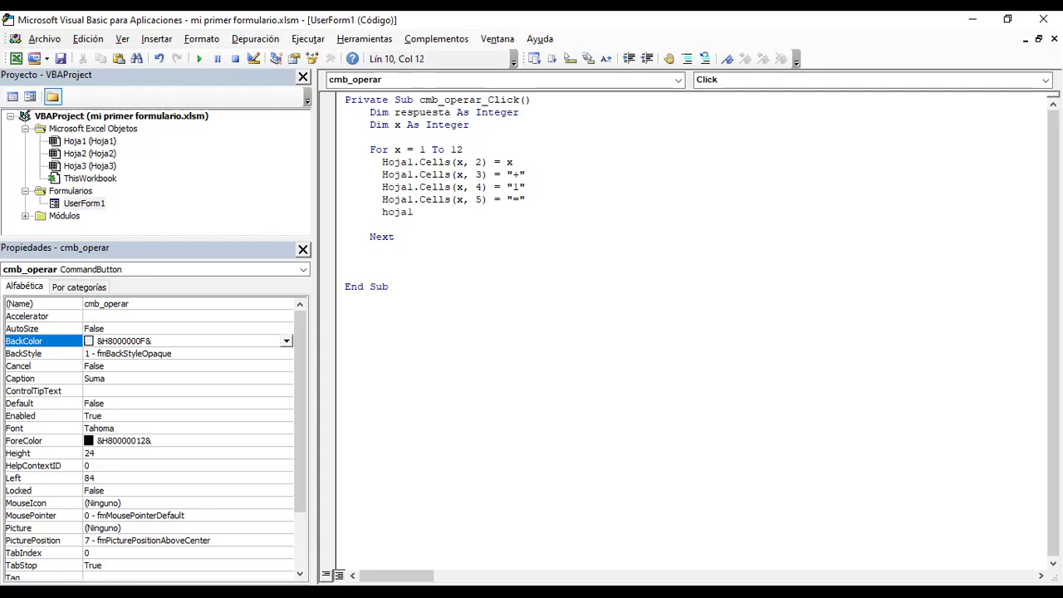
pyautogui.write('.c31')
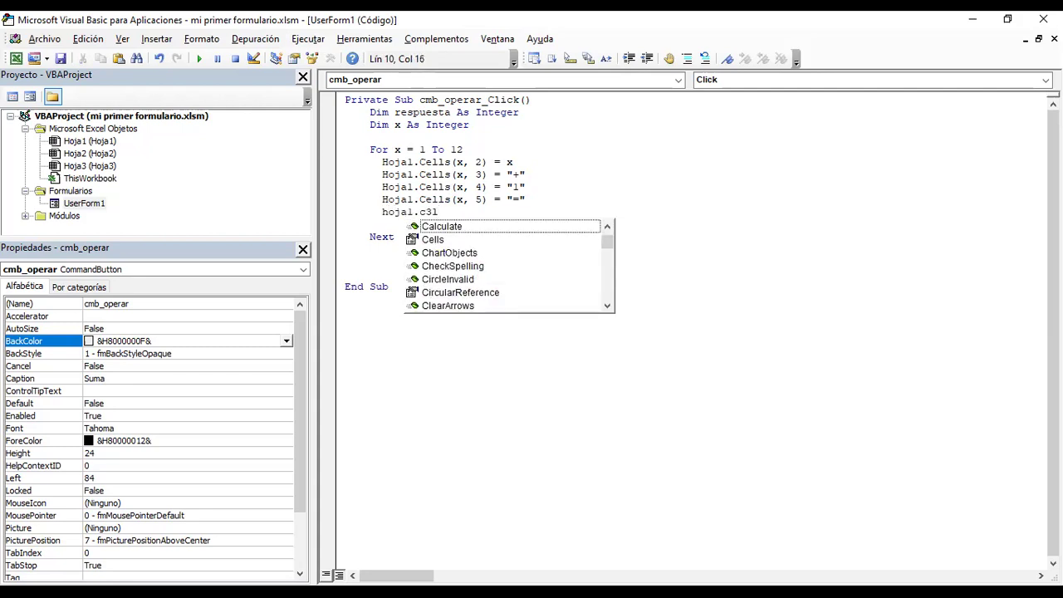
pyautogui.press('BackSpace')
pyautogui.press('BackSpace')
pyautogui.press('BackSpace')
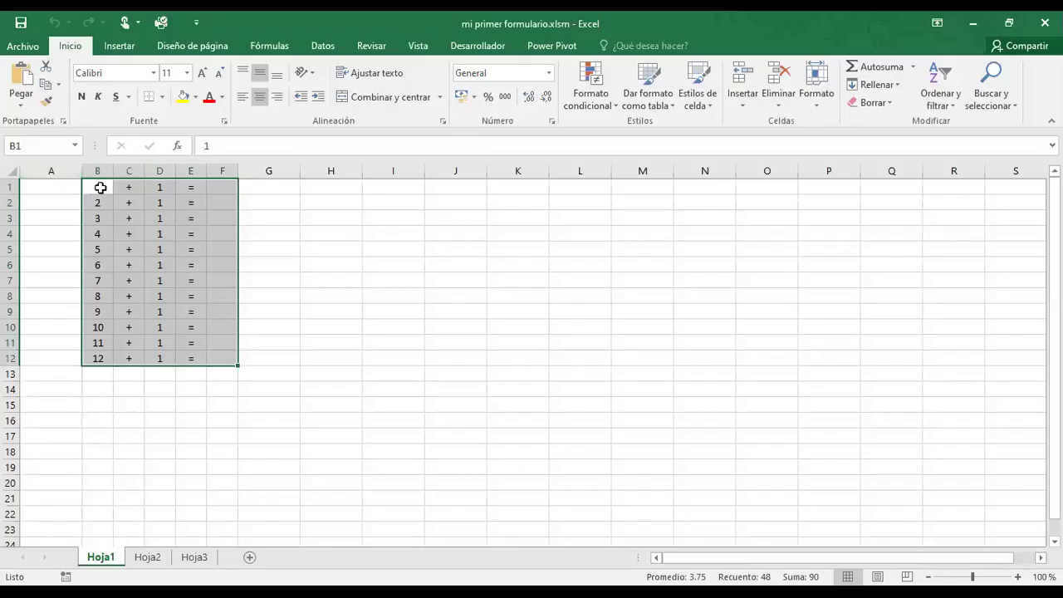
pyautogui.click(98, 188)
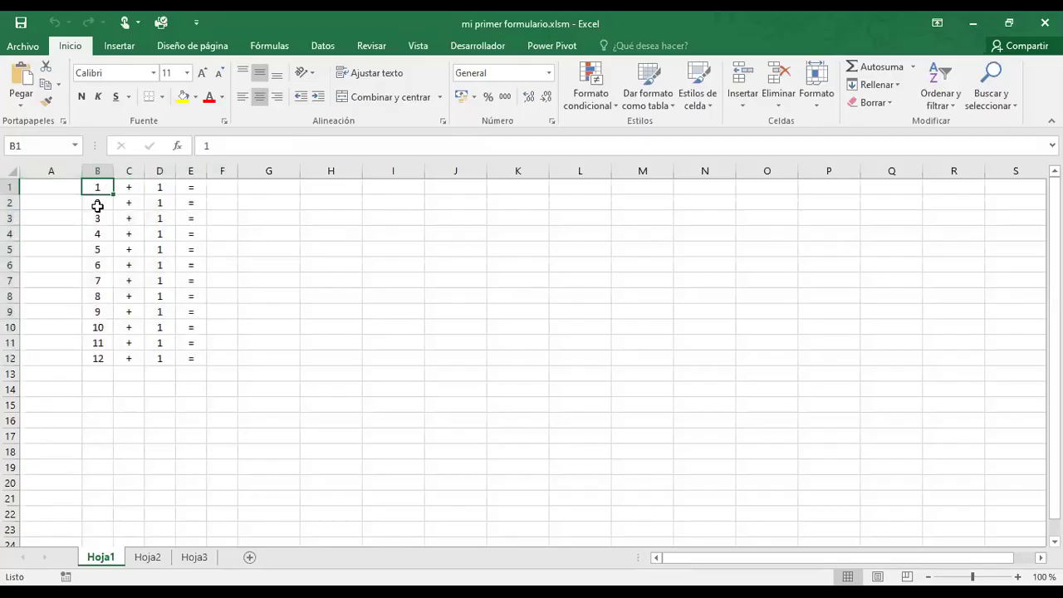
# - Inspect cells B1–D4 on Hoja1 to verify the numbers and 1s beside the signs
pyautogui.click(159, 184)
pyautogui.click(99, 203)
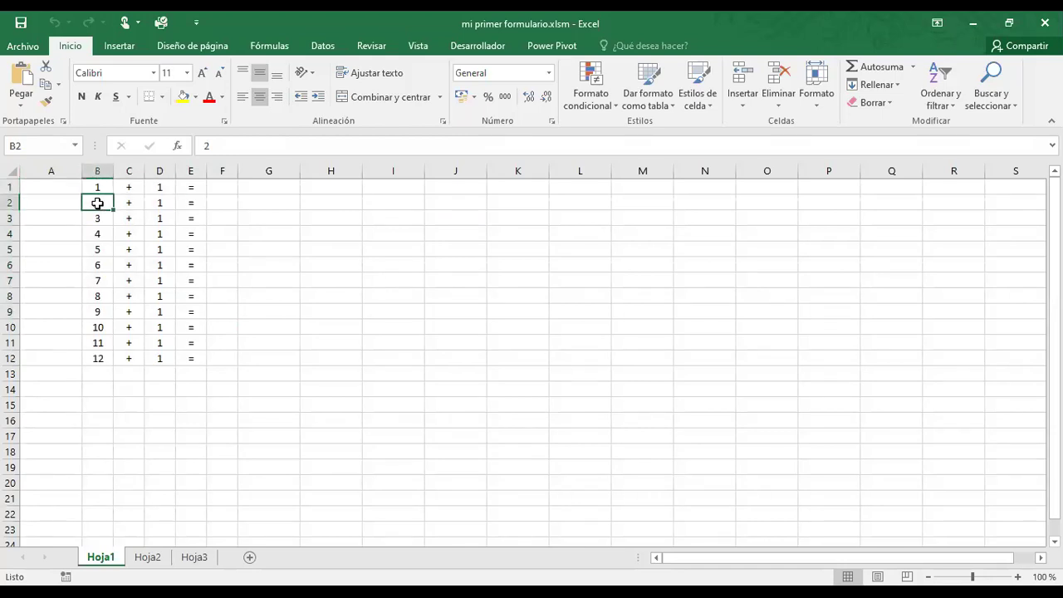
pyautogui.click(159, 202)
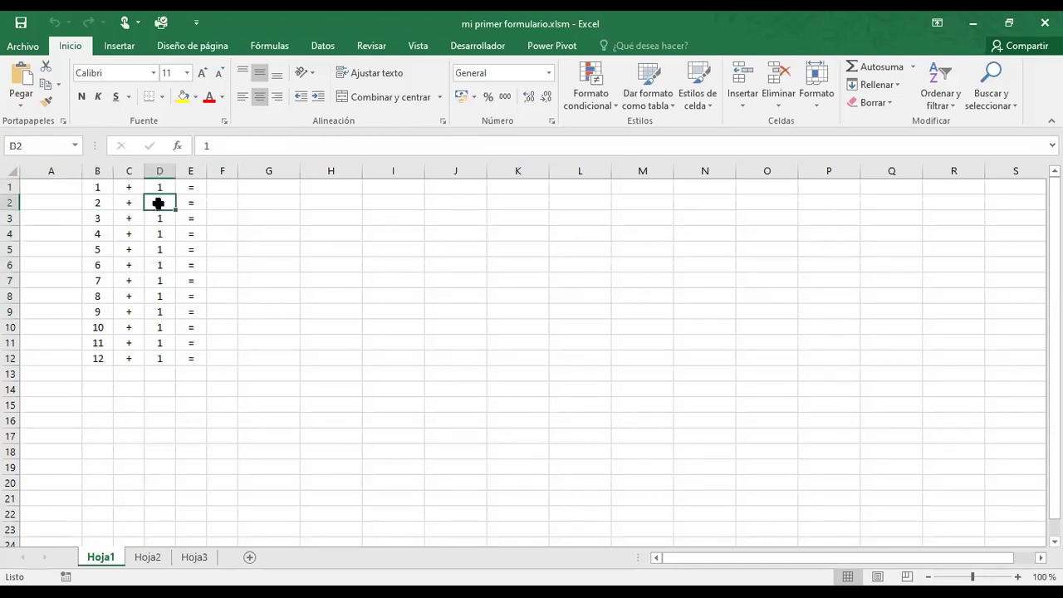
pyautogui.click(93, 220)
pyautogui.click(167, 215)
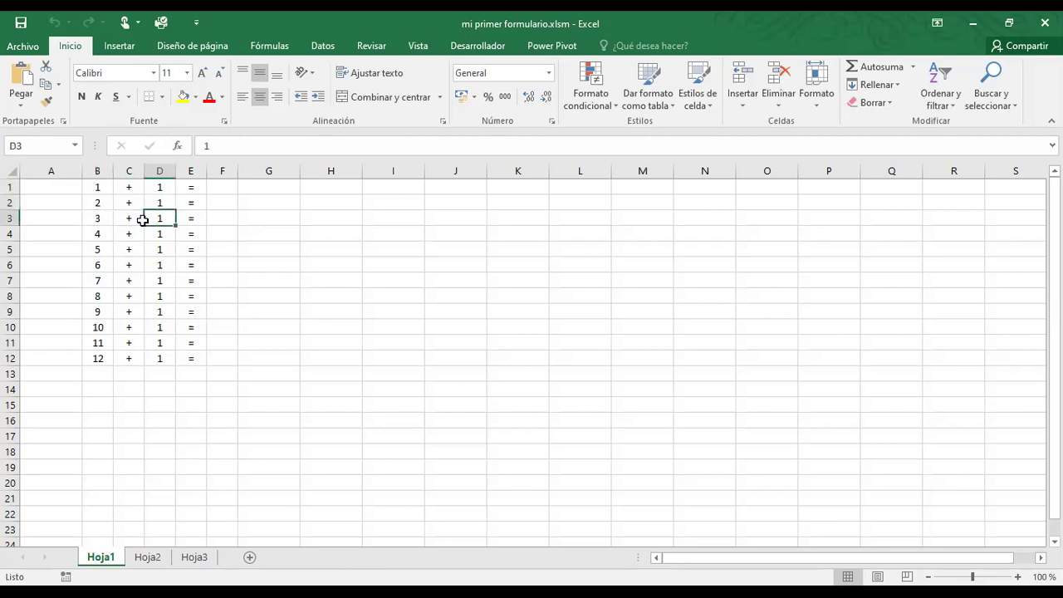
pyautogui.click(92, 235)
pyautogui.click(154, 234)
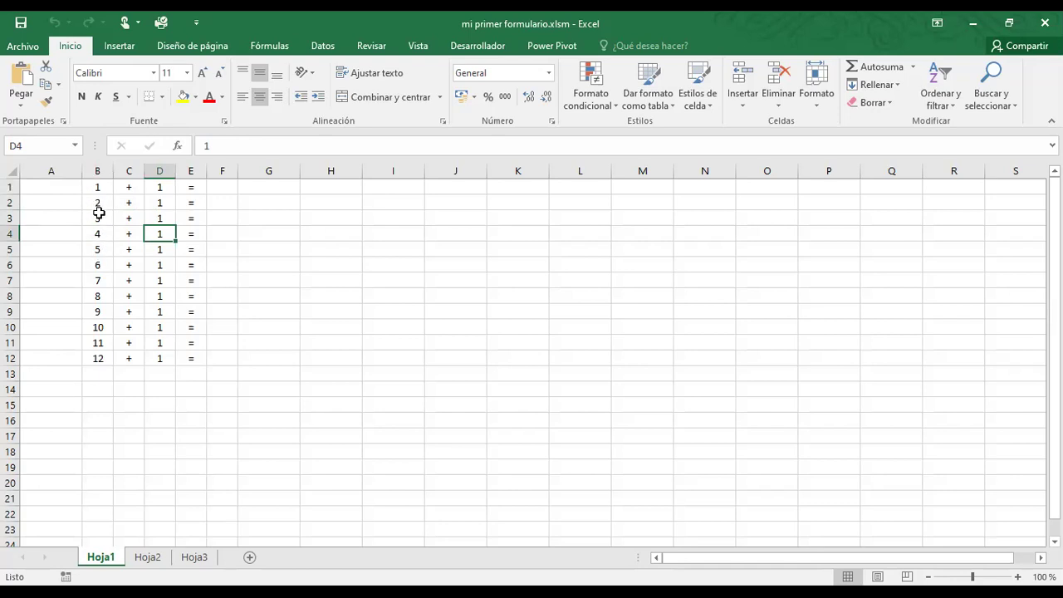
pyautogui.click(97, 185)
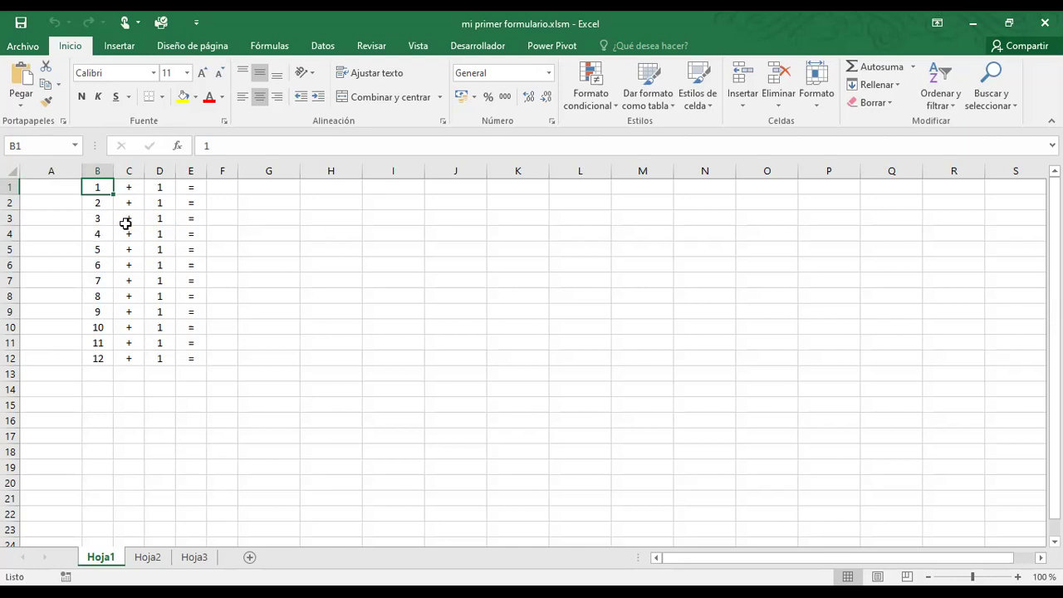
pyautogui.hotkey('alt', 'Tab')
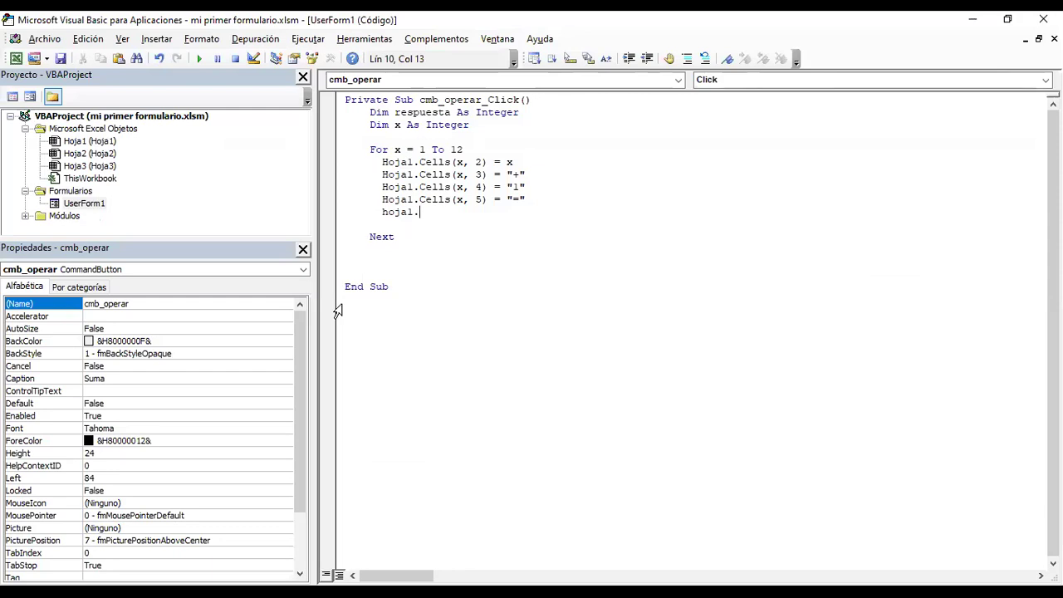
# - Extend the line to hoja1.cells(x,2)+hoja1.Cells(x, taking Cells from IntelliSense
pyautogui.write('ce')
pyautogui.write('l')
pyautogui.write('ls')
pyautogui.write('(')
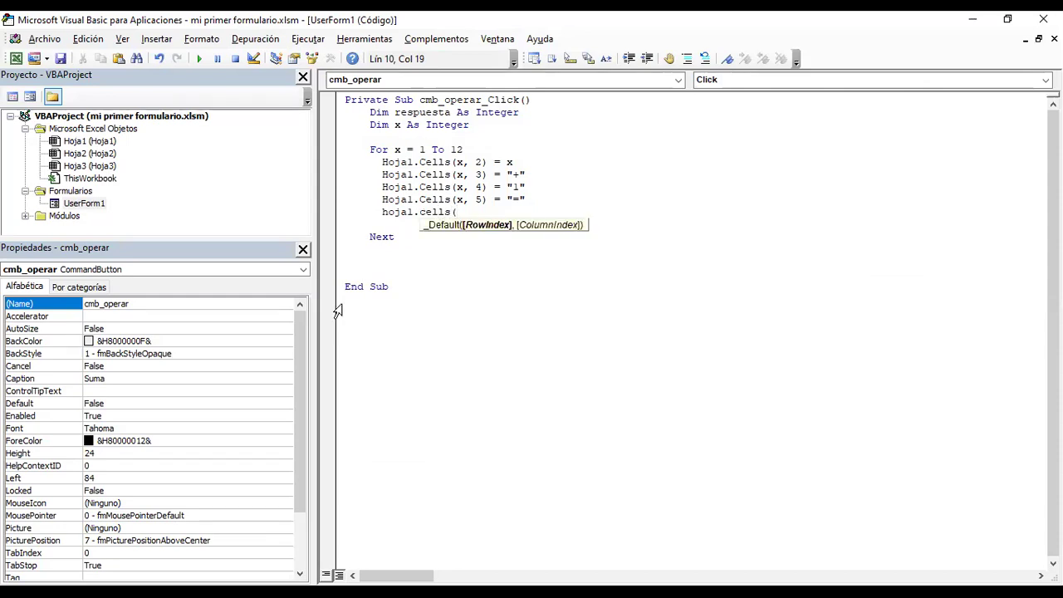
pyautogui.write('x')
pyautogui.write(',')
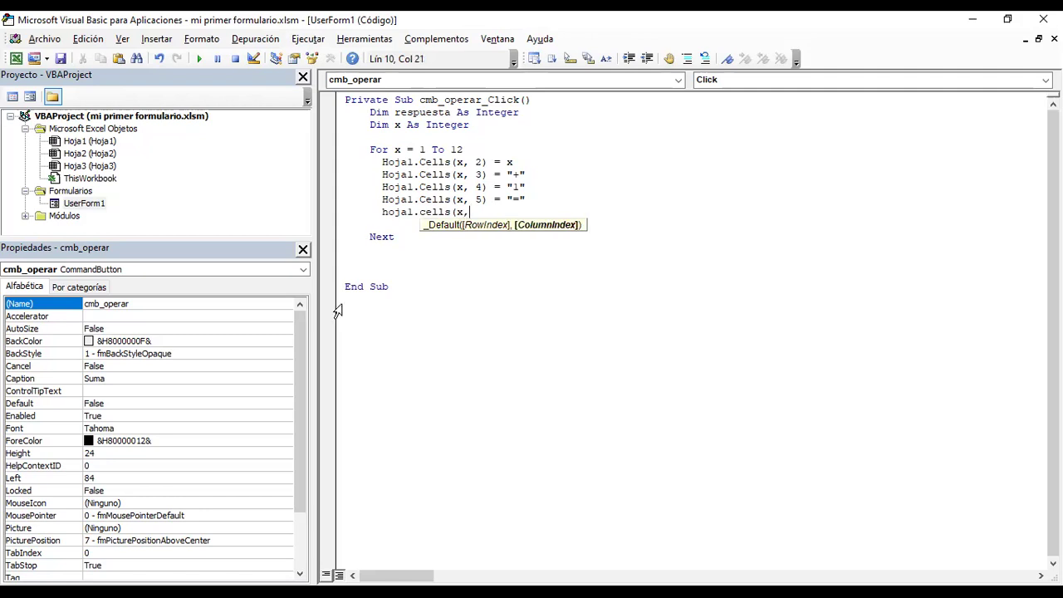
pyautogui.write('2)')
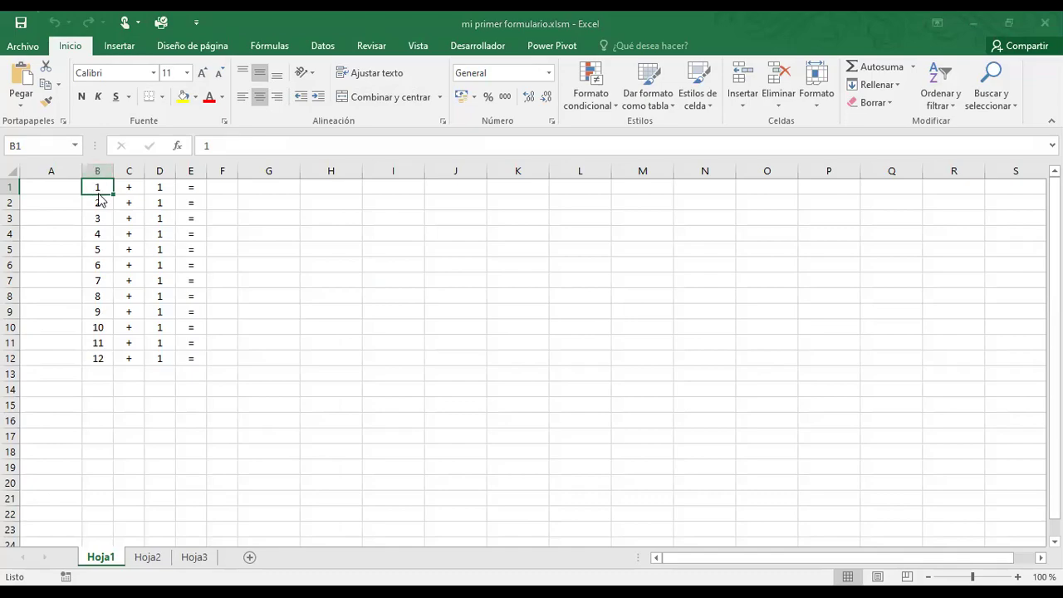
pyautogui.hotkey('alt', 'F11')
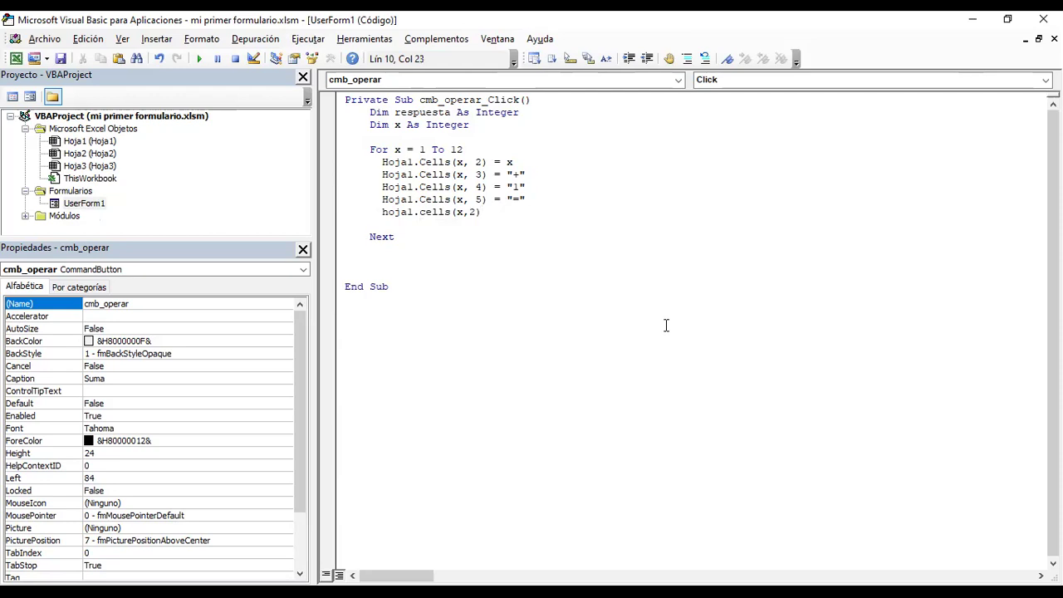
pyautogui.write('+')
pyautogui.write('hoja')
pyautogui.write('1.cell')
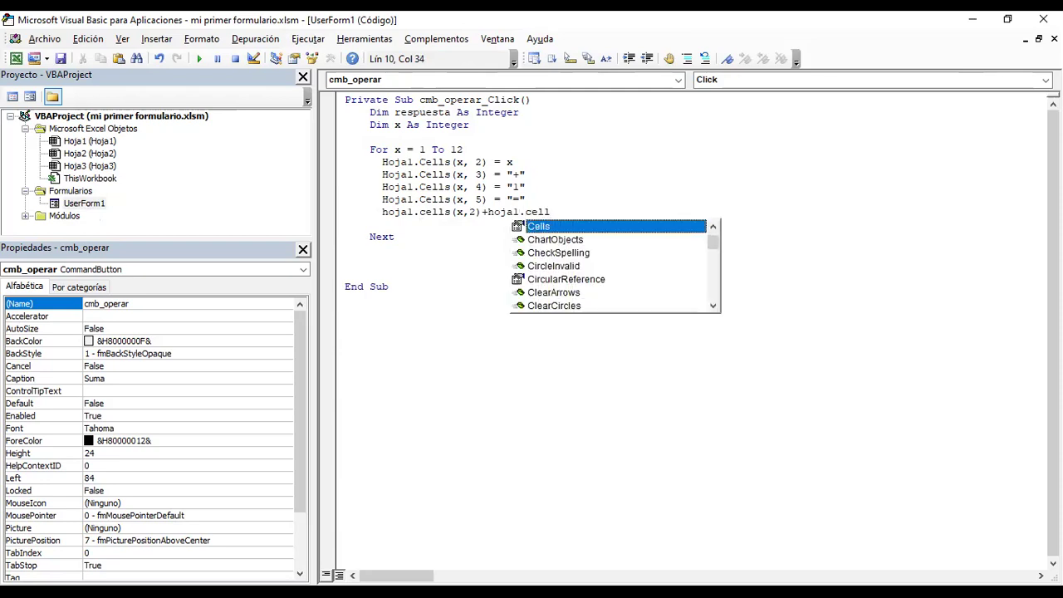
pyautogui.press('Tab')
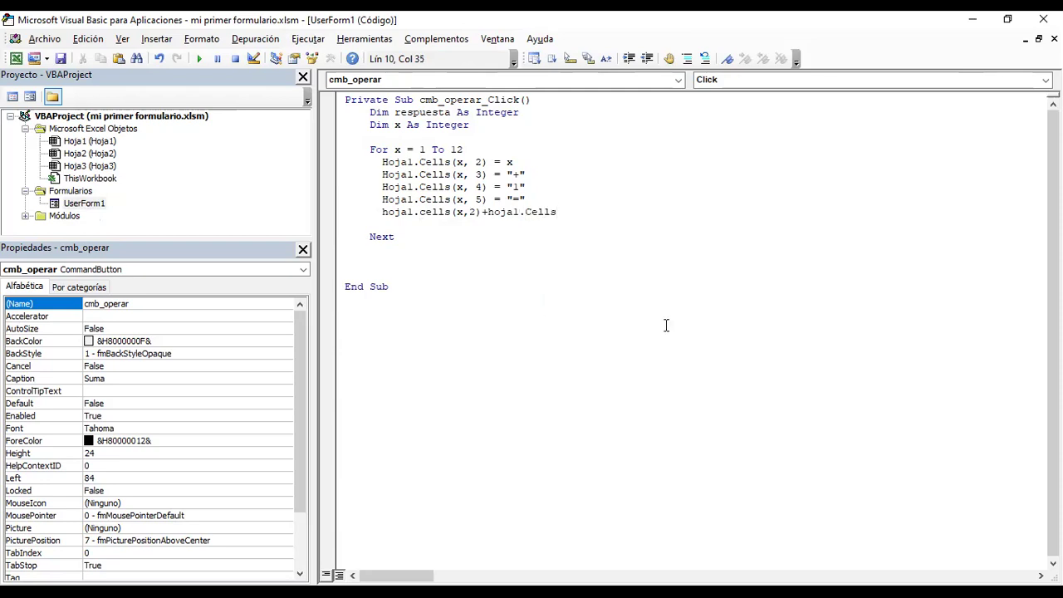
pyautogui.write('(')
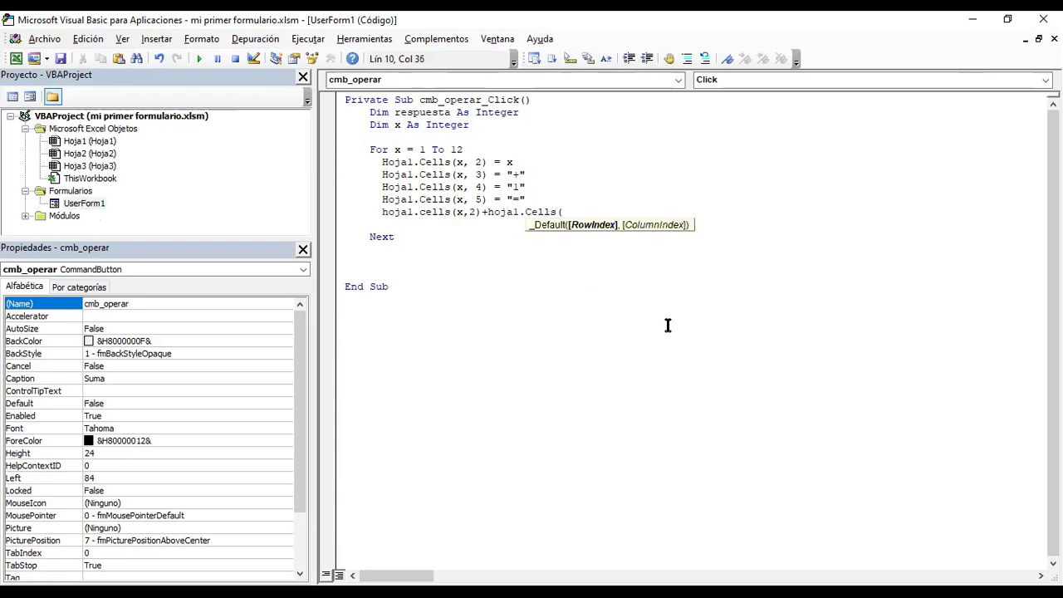
pyautogui.write('x')
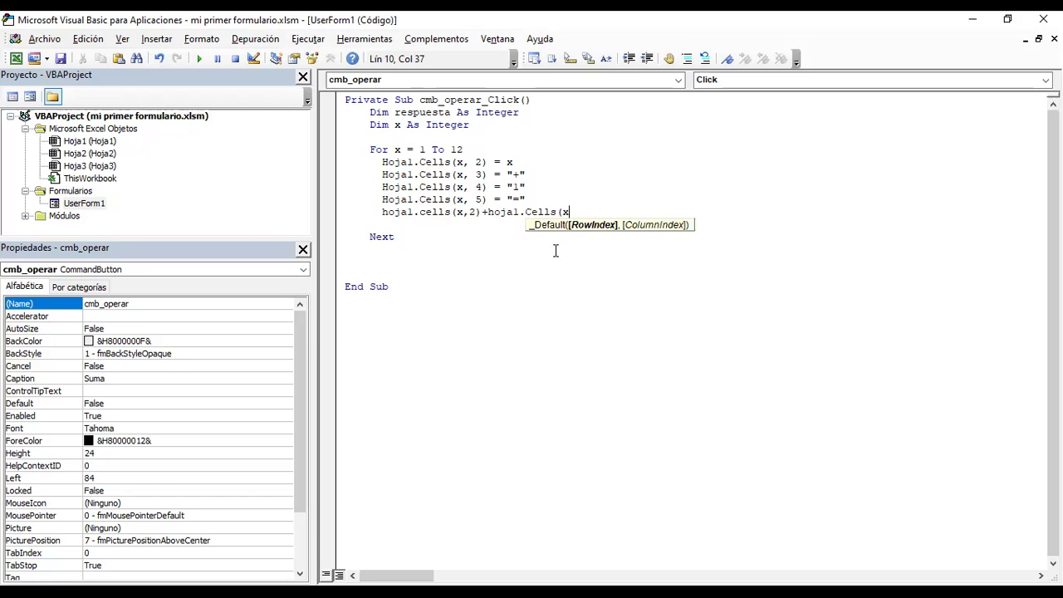
pyautogui.write(',')
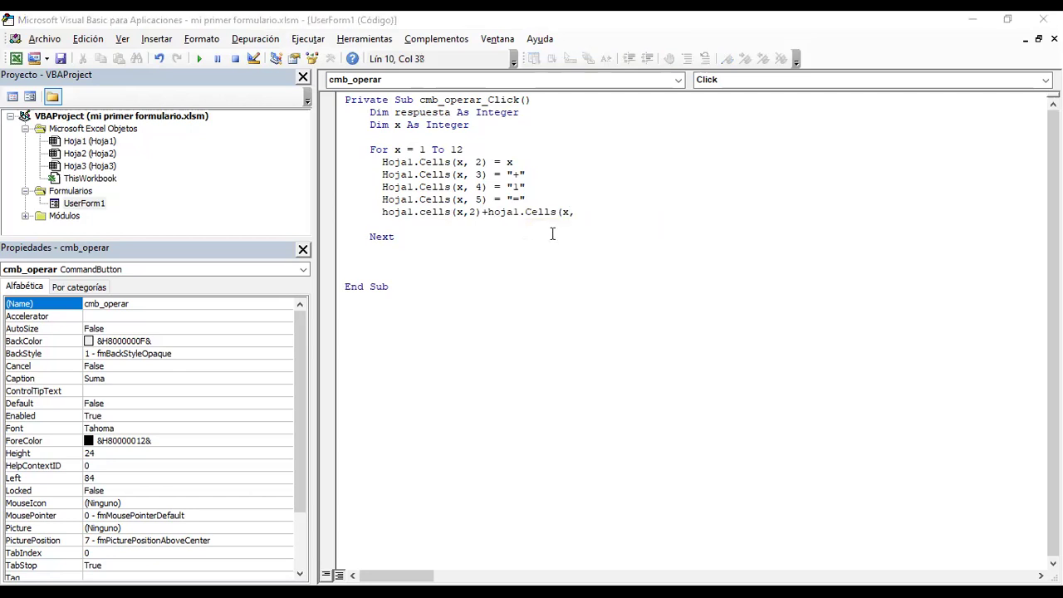
# - Finish the line with column 4 and confirm it, triggering the 'Se esperaba: =' compile error
pyautogui.hotkey('alt', 'Tab')
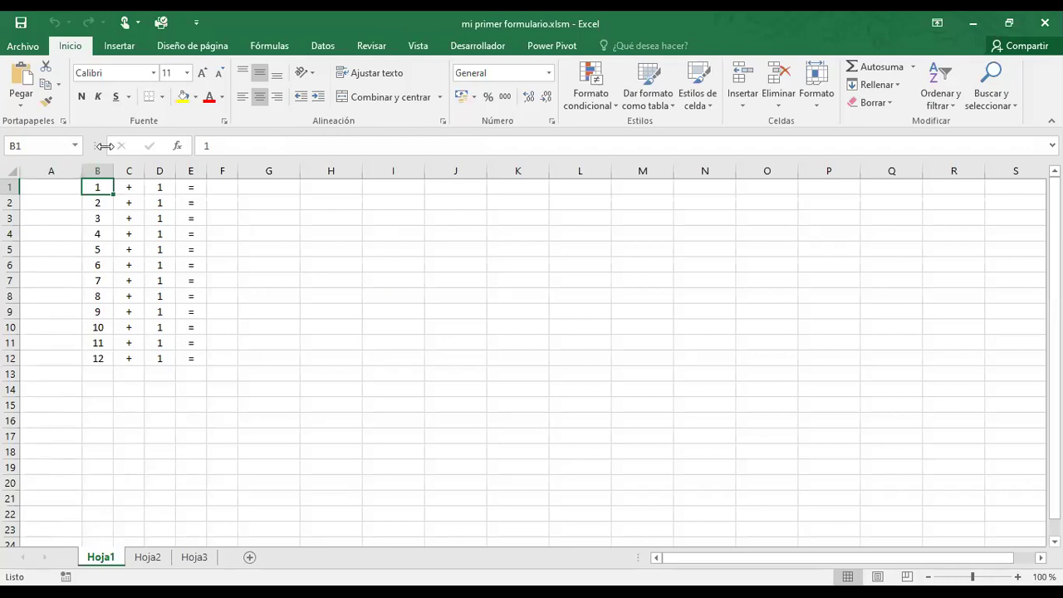
pyautogui.hotkey('alt', 'Tab')
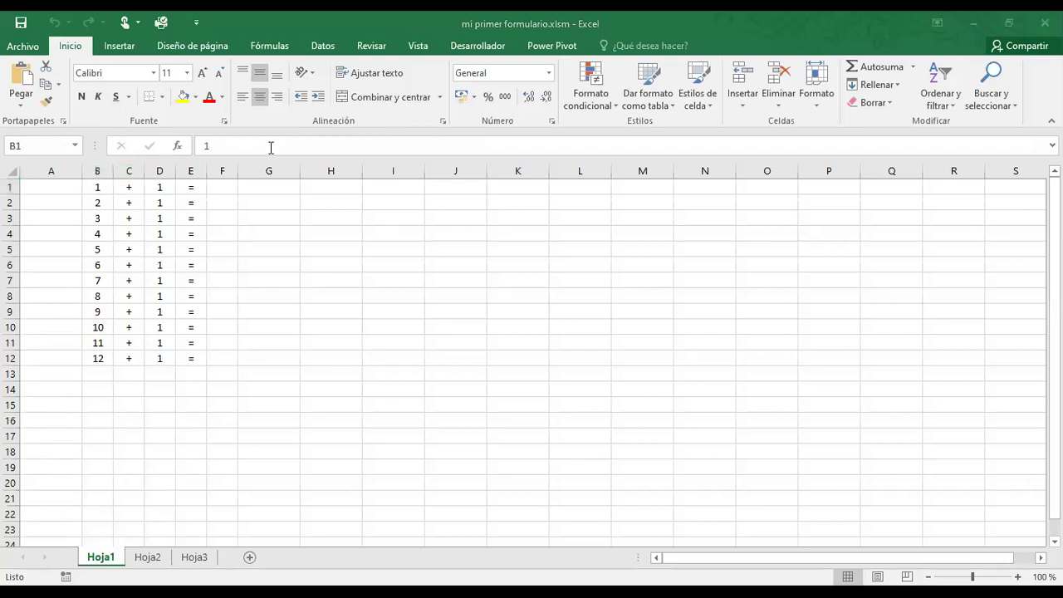
pyautogui.write('4')
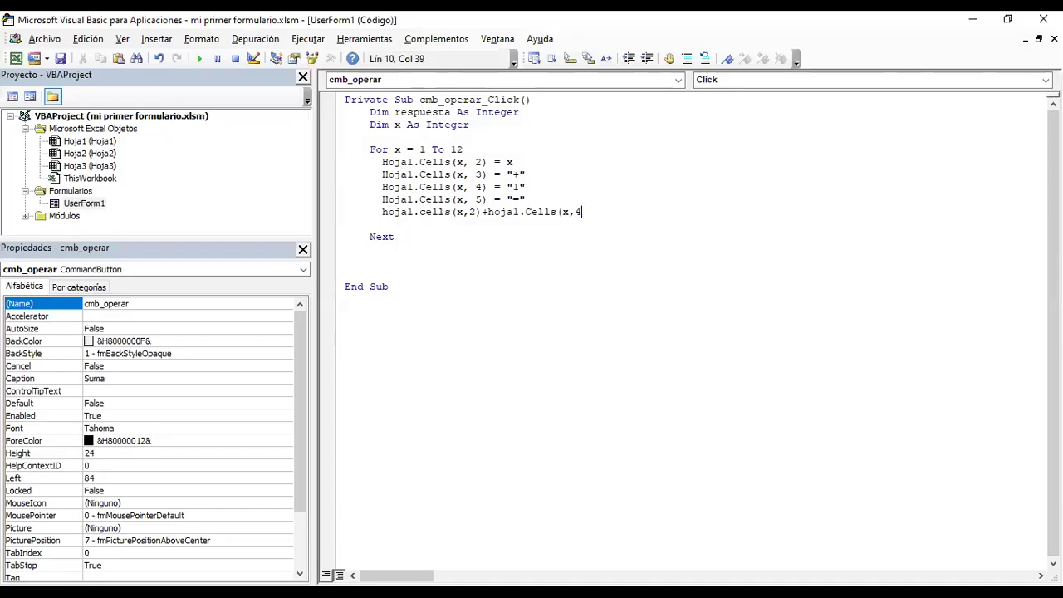
pyautogui.write('9')
pyautogui.press('BackSpace')
pyautogui.write(')')
pyautogui.press('Return')
pyautogui.press('Tab')
pyautogui.press('Tab')
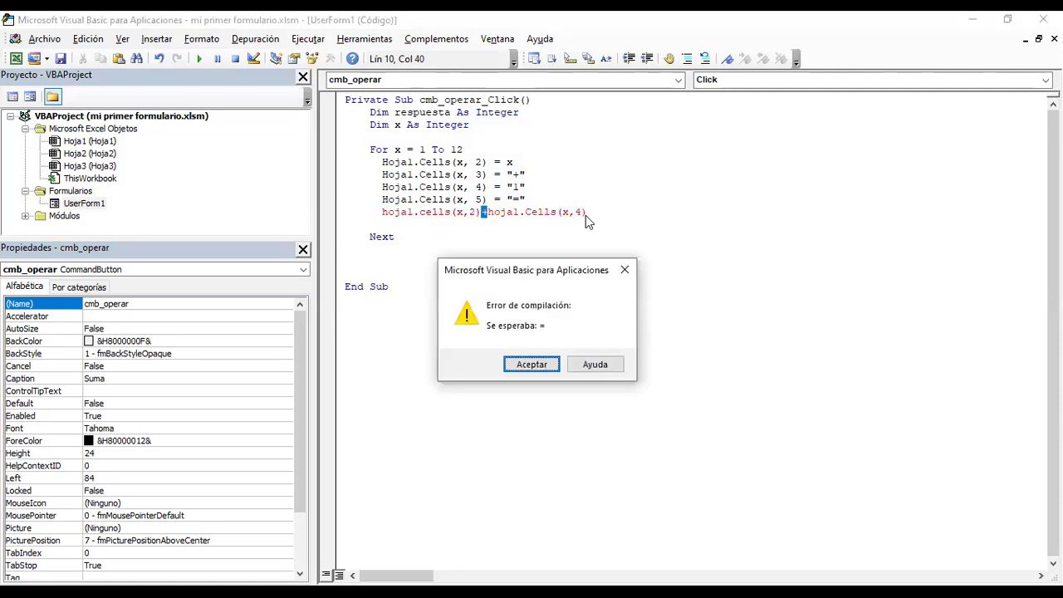
# - Dismiss the compile error, wrap Hoja1.Cells(x,2) in Val() and add a plus sign
pyautogui.press('Return')
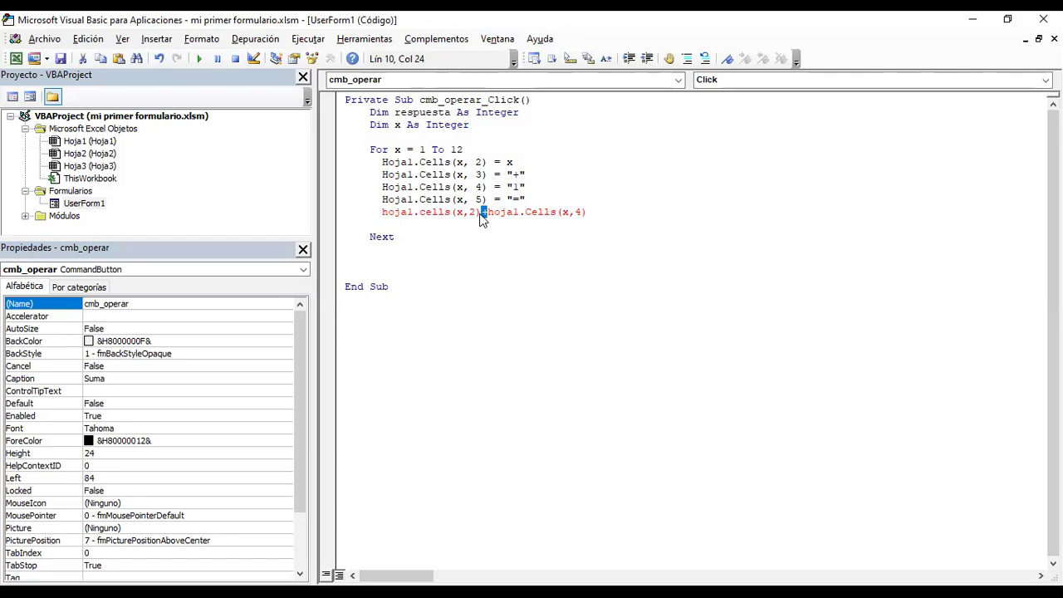
pyautogui.moveTo(476, 212); pyautogui.dragTo(457, 212)
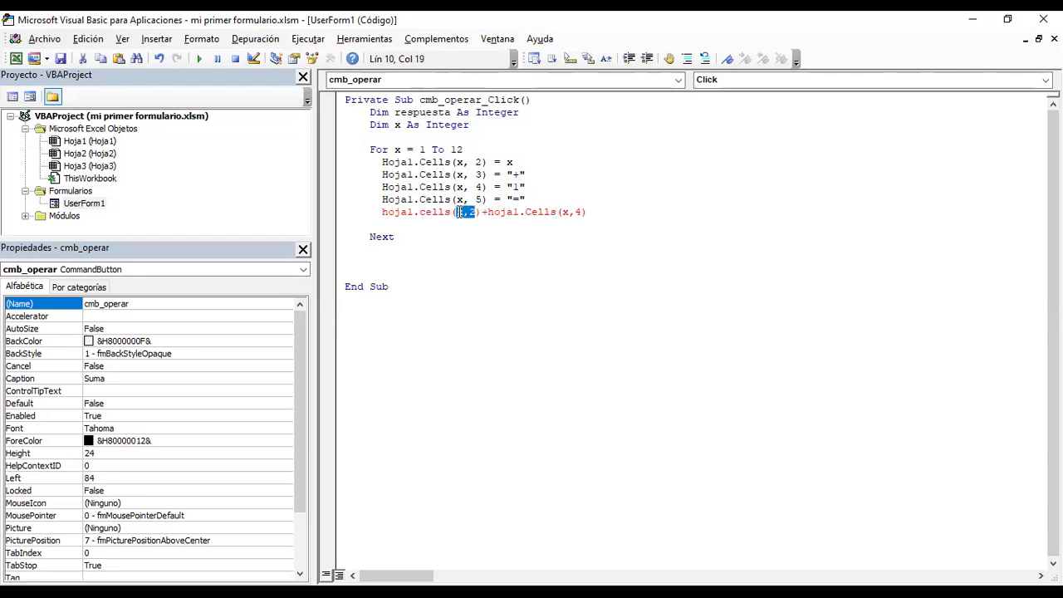
pyautogui.click(382, 214)
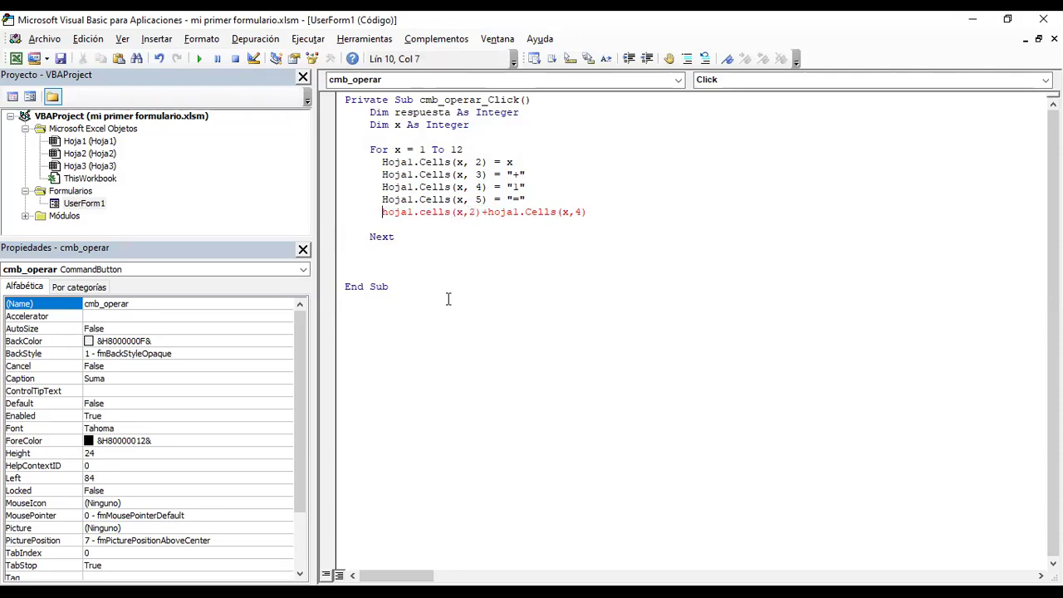
pyautogui.write('val----------8')
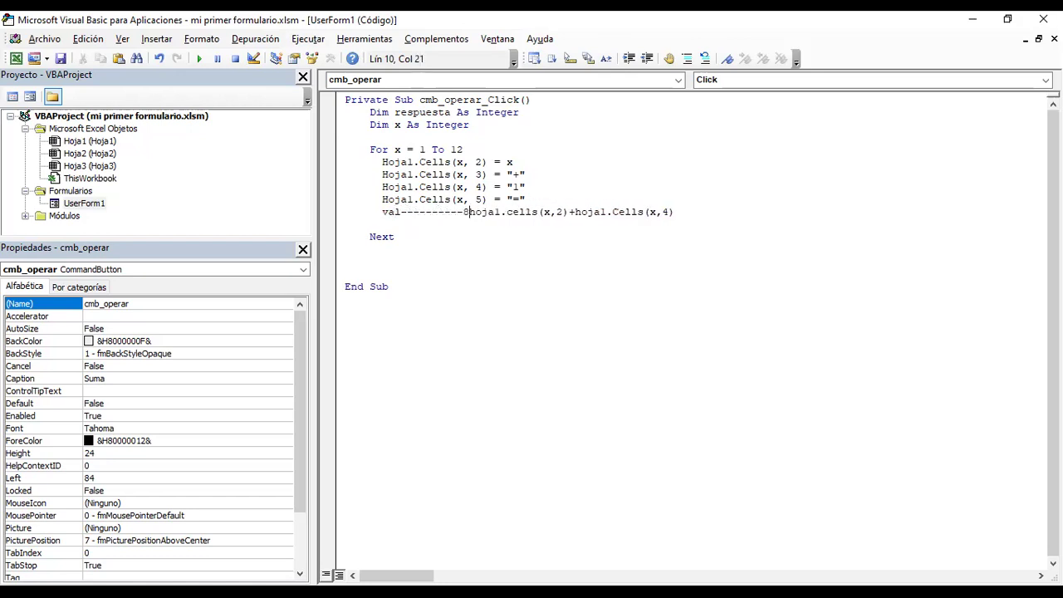
pyautogui.press('BackSpace')
pyautogui.press('BackSpace')
pyautogui.press('BackSpace')
pyautogui.press('BackSpace')
pyautogui.press('BackSpace')
pyautogui.press('BackSpace')
pyautogui.press('BackSpace')
pyautogui.press('BackSpace')
pyautogui.press('BackSpace')
pyautogui.press('BackSpace')
pyautogui.press('BackSpace')
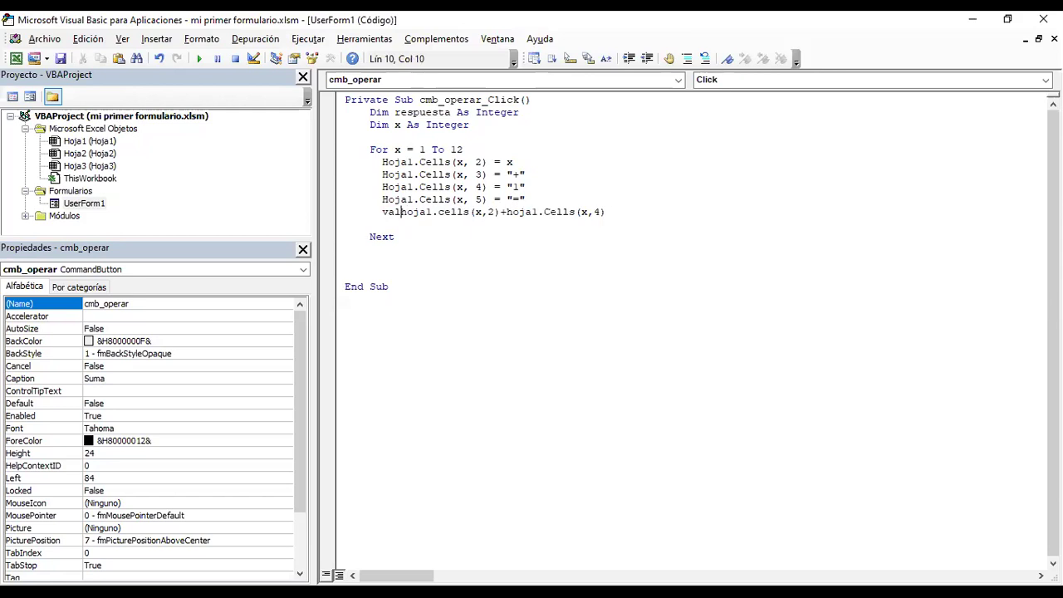
pyautogui.write('(')
pyautogui.press('Right')
pyautogui.press('Right')
pyautogui.press('Right')
pyautogui.press('Right')
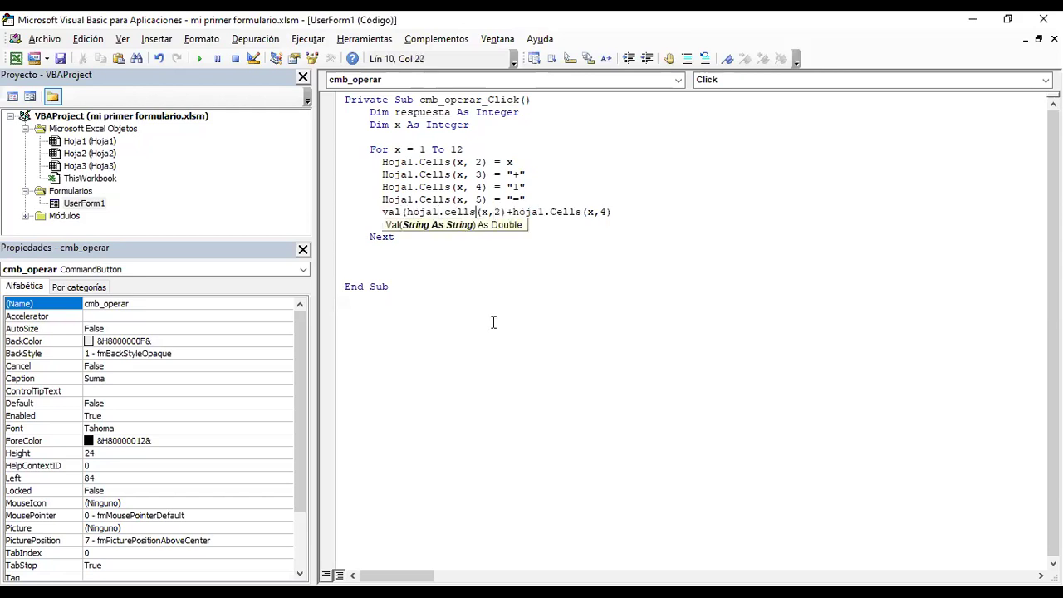
pyautogui.press('Right')
pyautogui.press('Right')
pyautogui.press('Right')
pyautogui.write(')+')
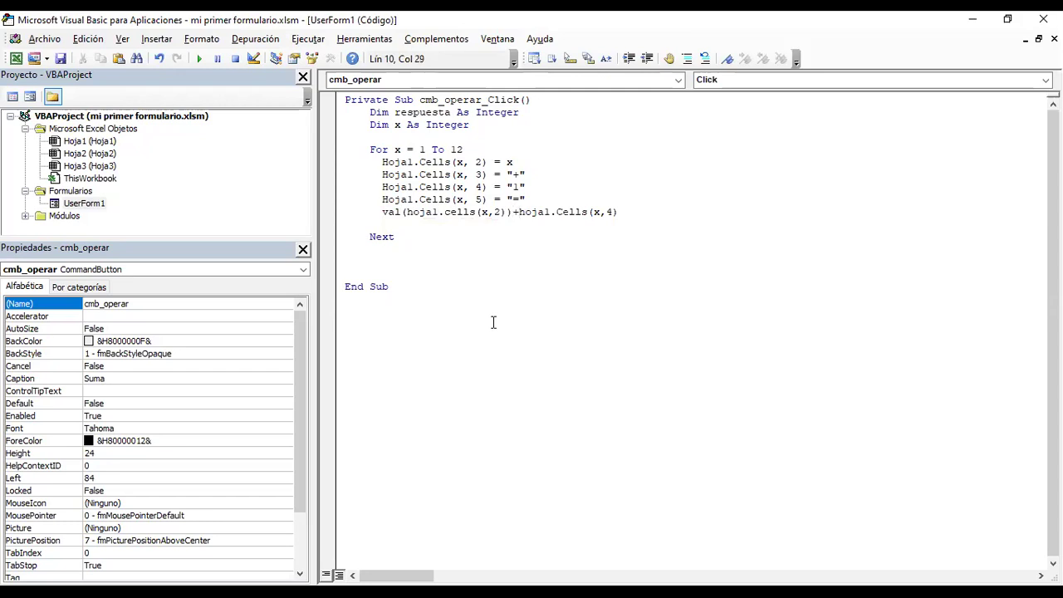
pyautogui.write('(')
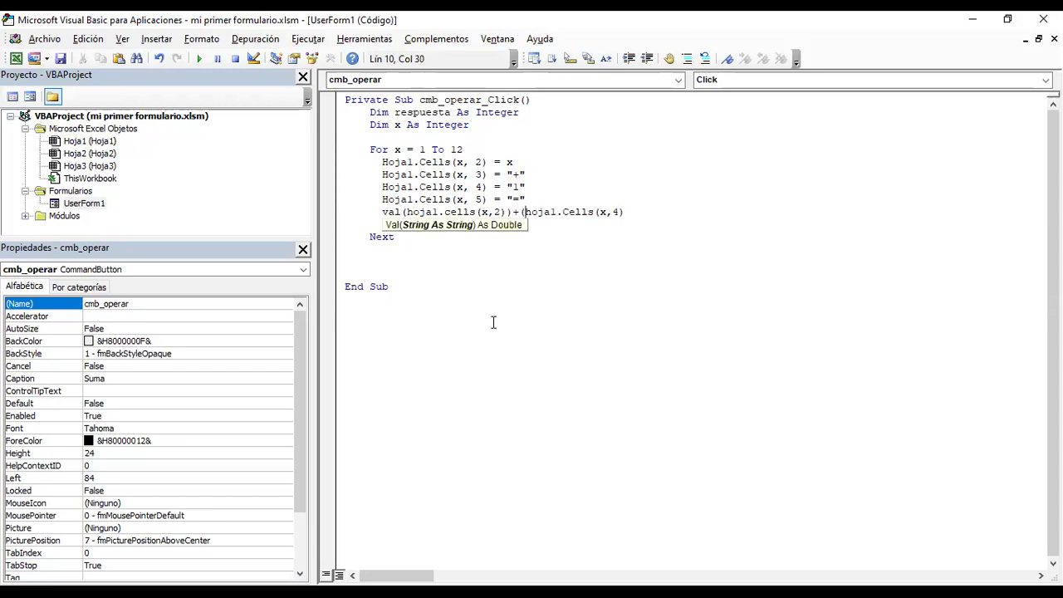
# - Wrap Hoja1.Cells(x,4) in Val() so the line reads Val(Hoja1.Cells(x,2)) + Val(Hoja1.Cells(x,4))
pyautogui.press('Left')
pyautogui.write('val')
pyautogui.press('Right')
pyautogui.press('Right')
pyautogui.press('Right')
pyautogui.press('Right')
pyautogui.press('Right')
pyautogui.press('Right')
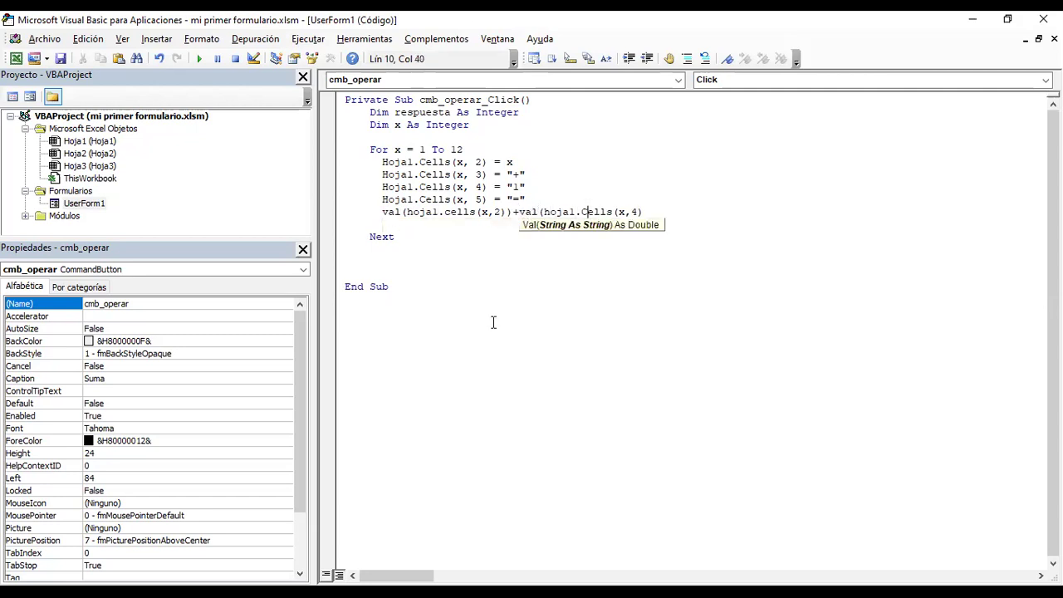
pyautogui.press('Right')
pyautogui.press('Right')
pyautogui.press('Right')
pyautogui.press('End')
pyautogui.write(')')
pyautogui.press('Return')
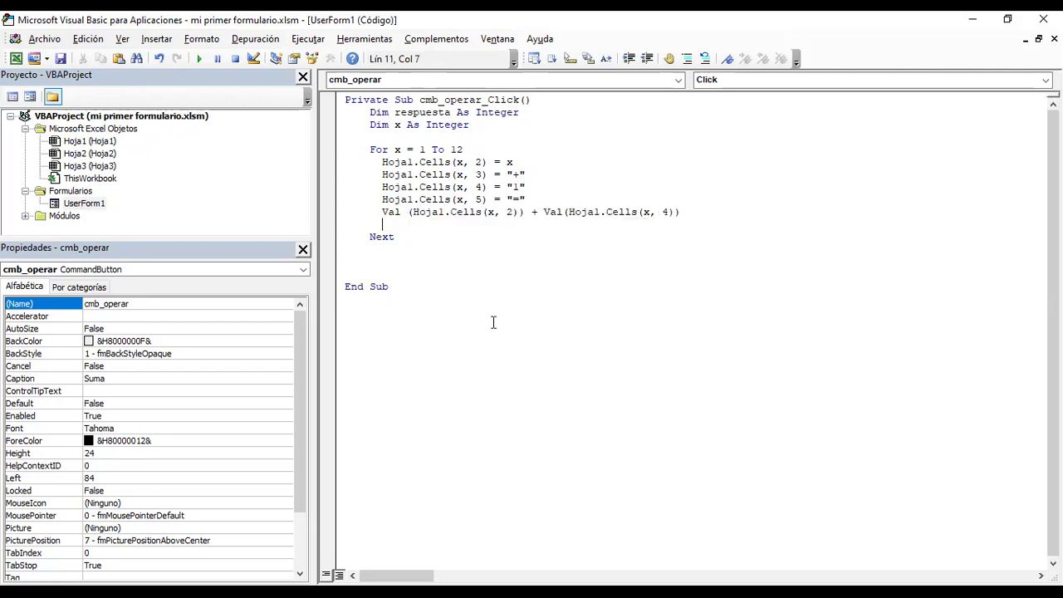
pyautogui.press('Up')
pyautogui.press('End')
pyautogui.press('Left')
pyautogui.press('Left')
pyautogui.press('Left')
# - Prefix the sum line with Hoja1.Cells(x,6)= to store the result in column 6
pyautogui.click(382, 212)
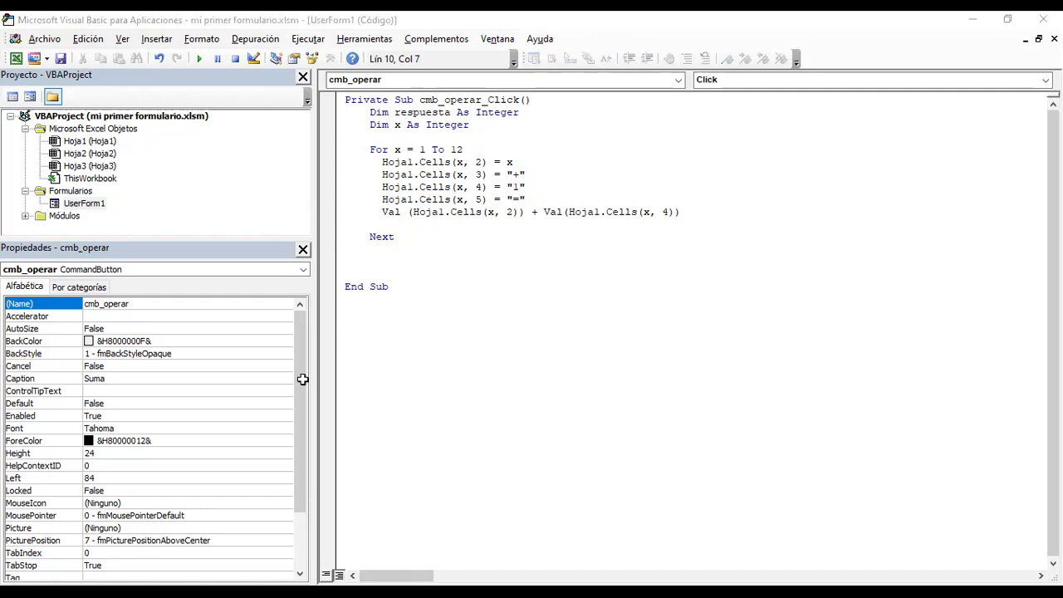
pyautogui.hotkey('alt', 'Tab')
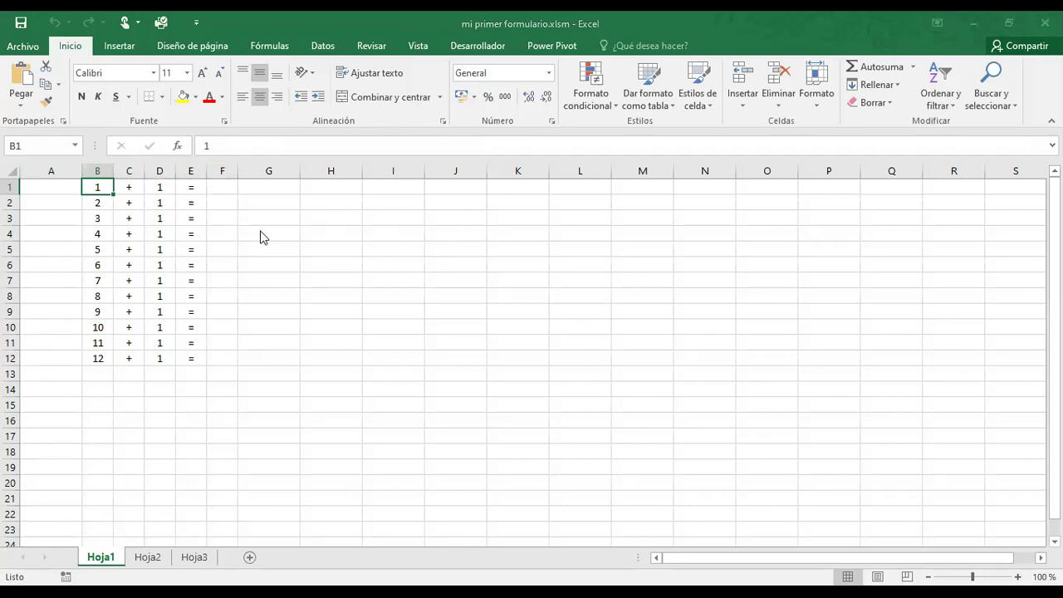
pyautogui.hotkey('alt', 'Tab')
pyautogui.write('=')
pyautogui.press('Left')
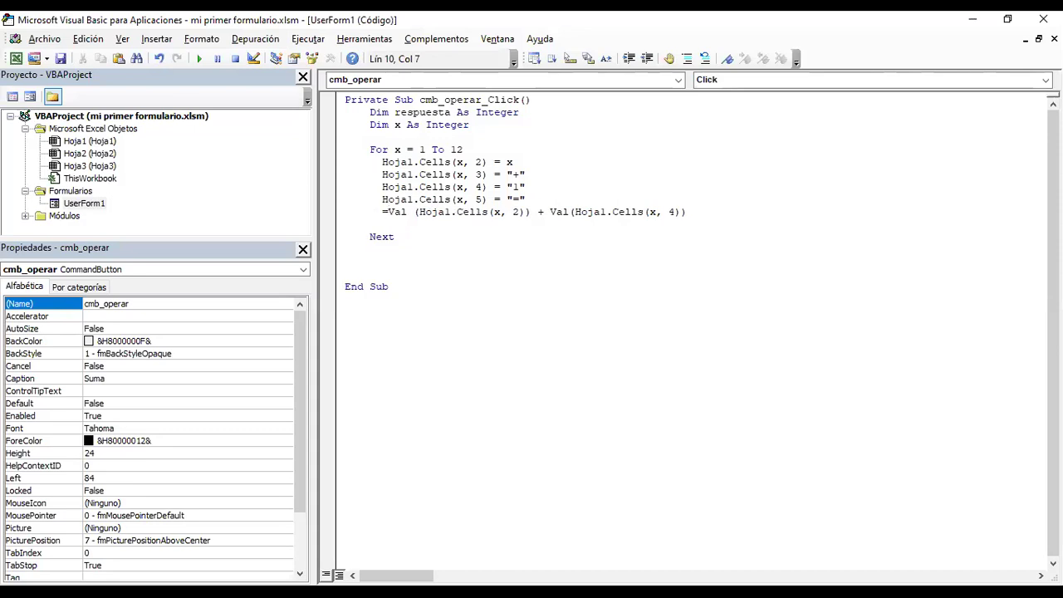
pyautogui.write('hoja')
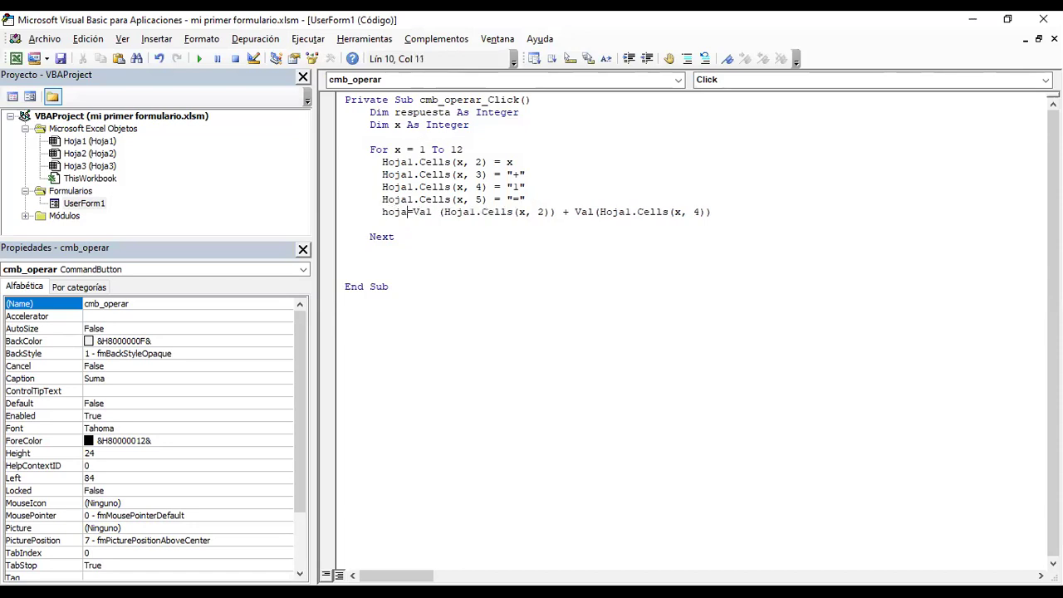
pyautogui.write('1')
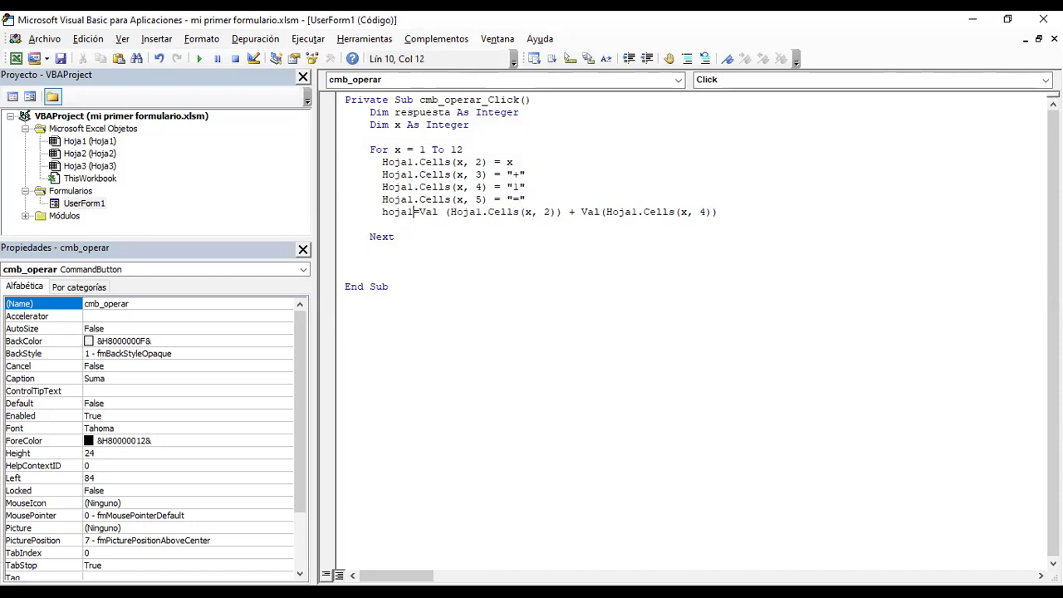
pyautogui.write('.cell')
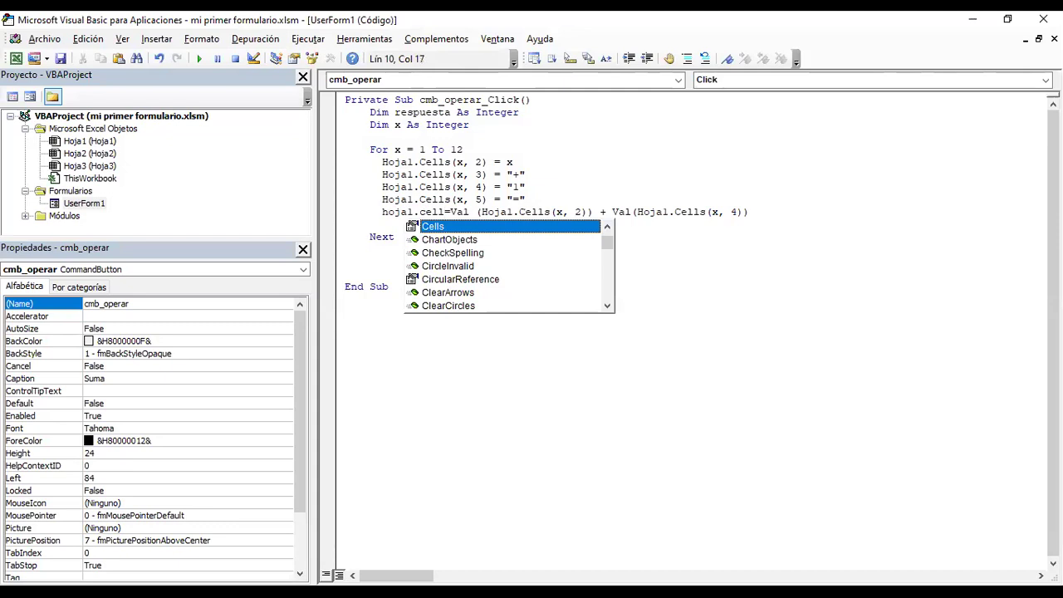
pyautogui.write('s(')
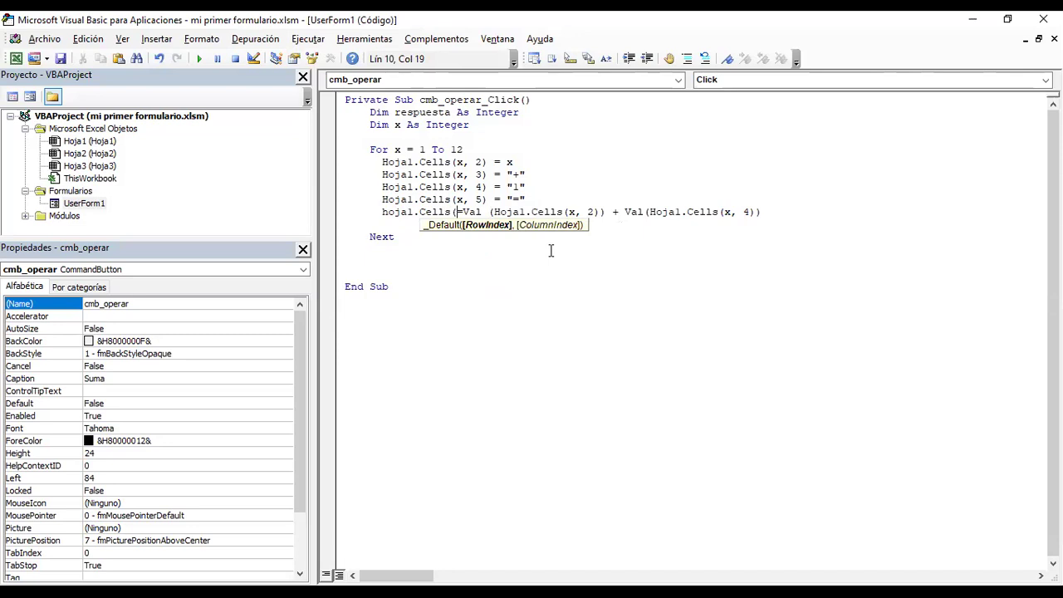
pyautogui.write('x')
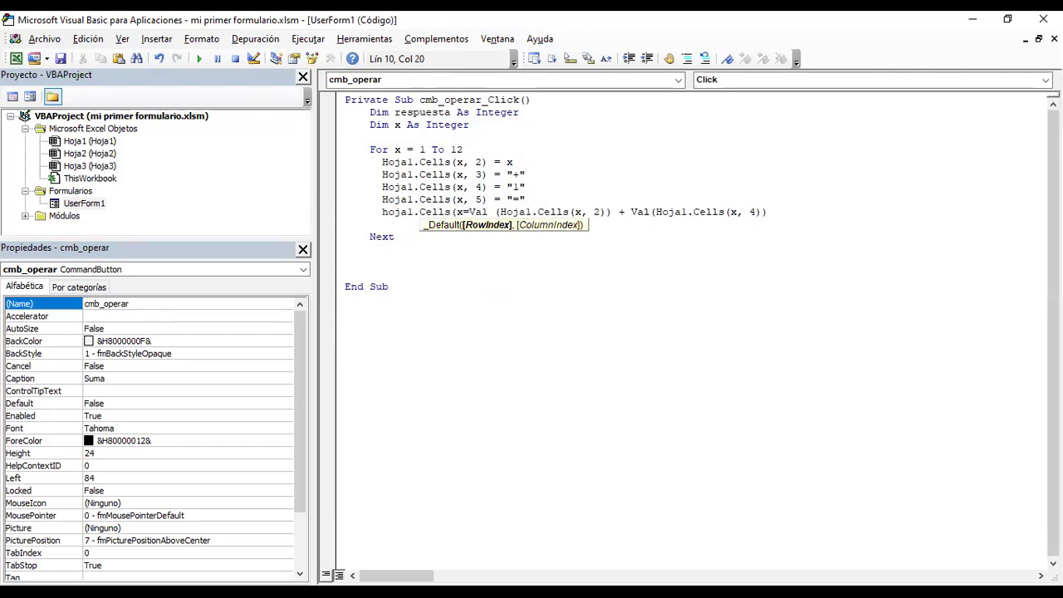
pyautogui.write(',')
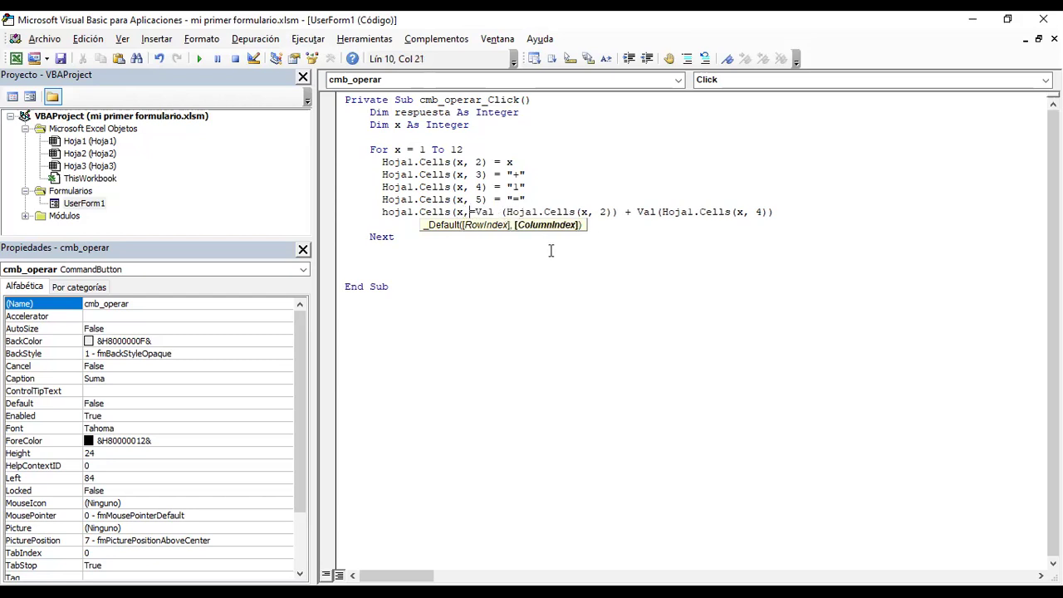
pyautogui.write('6')
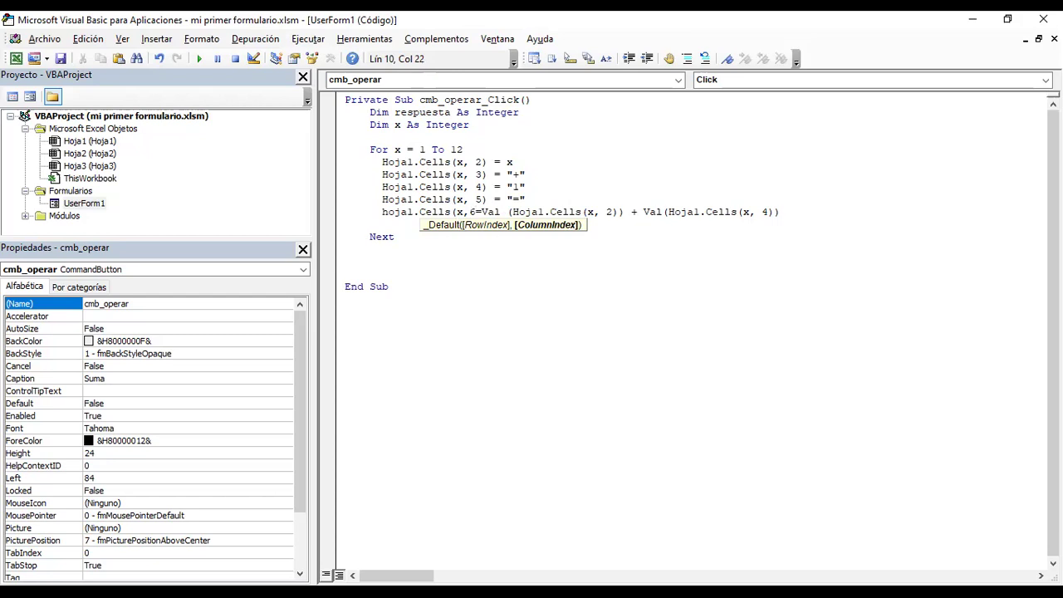
pyautogui.write(')')
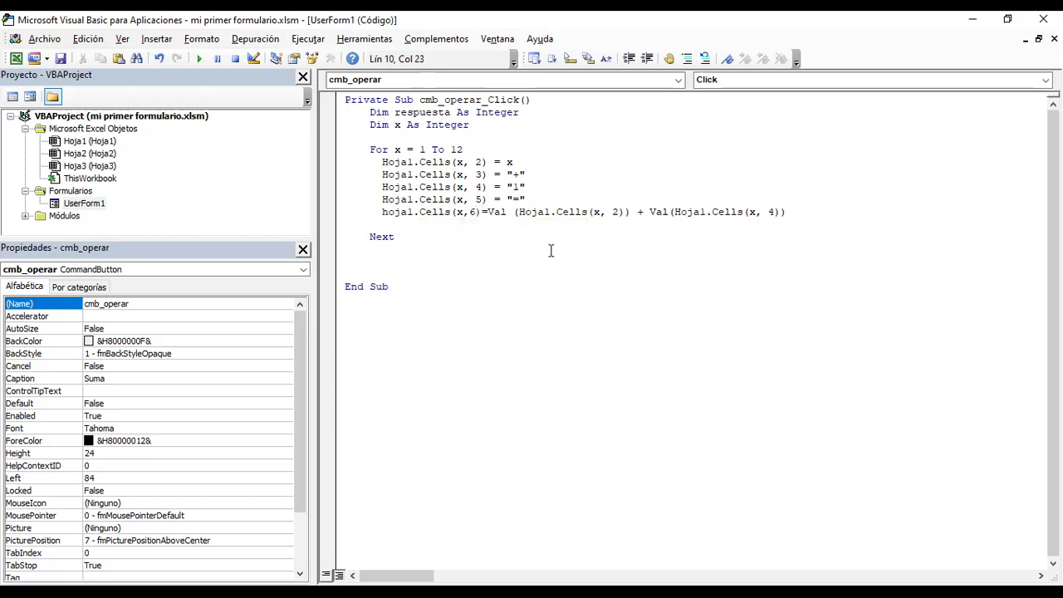
pyautogui.press('Down')
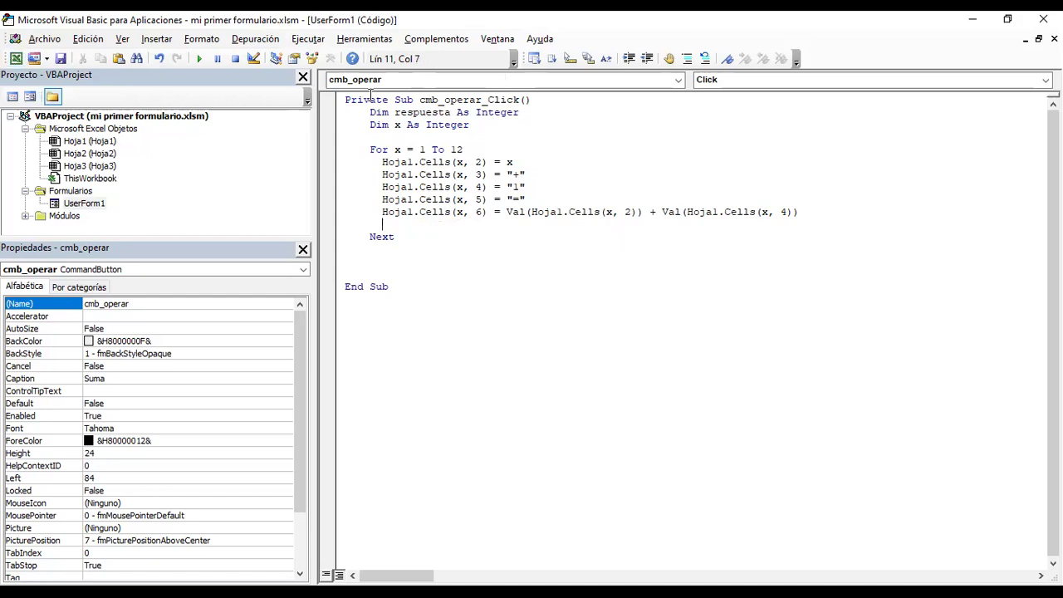
# - Run UserForm1 and press Suma to fill column F with the sums 2 through 13
pyautogui.click(592, 415)
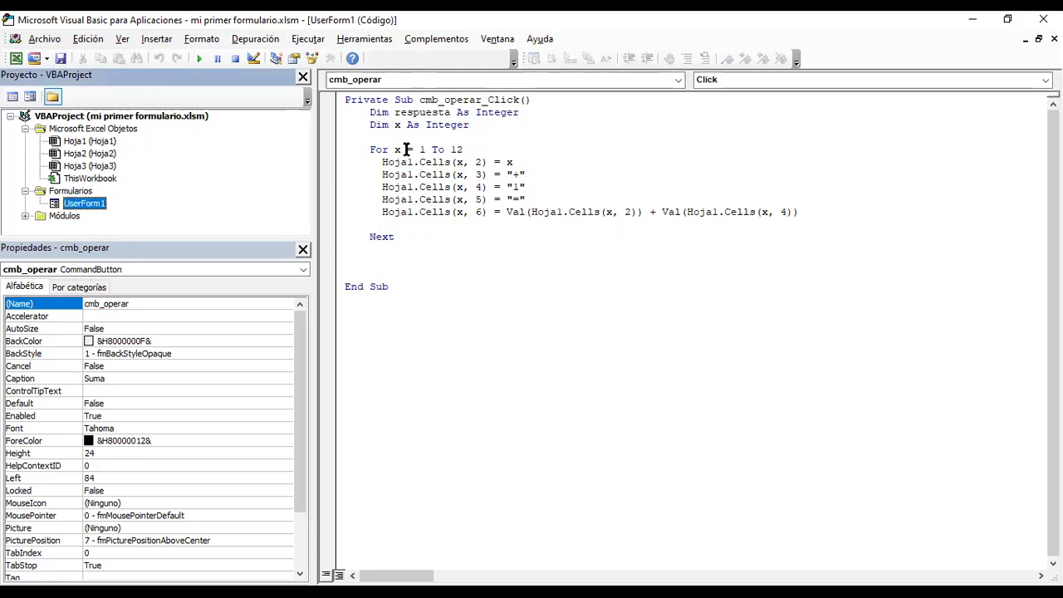
pyautogui.click(200, 59)
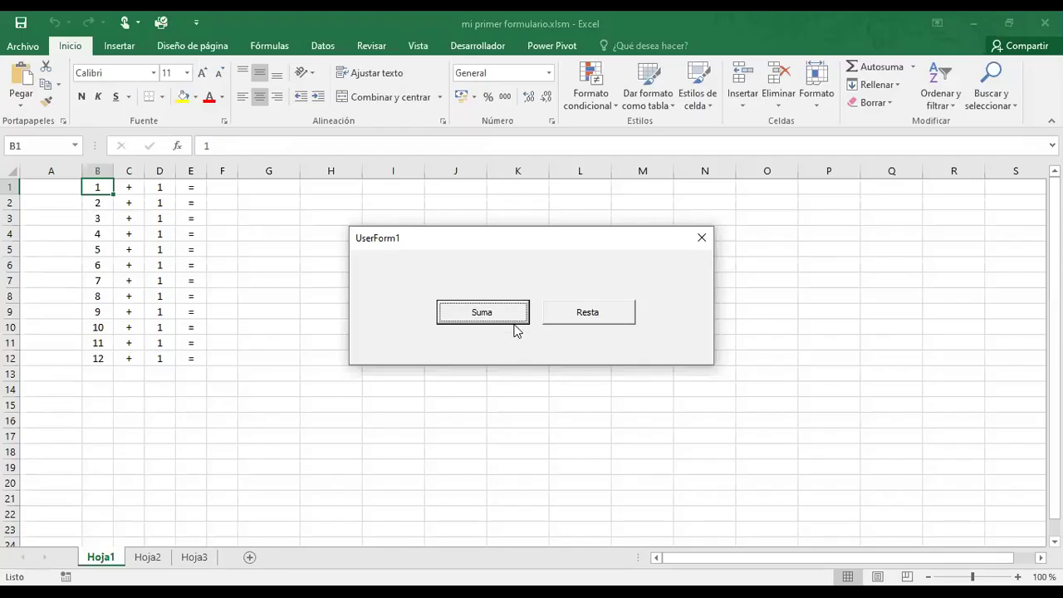
pyautogui.click(494, 312)
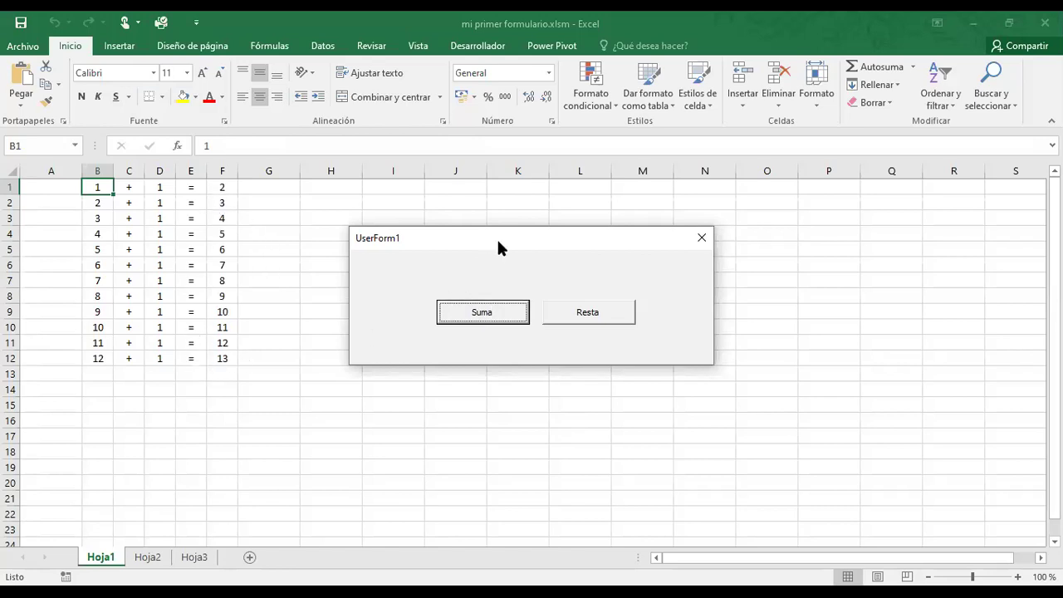
# - Close the running form, open the cmb_suma_Click code, and delete the blank line above Next
pyautogui.click(702, 238)
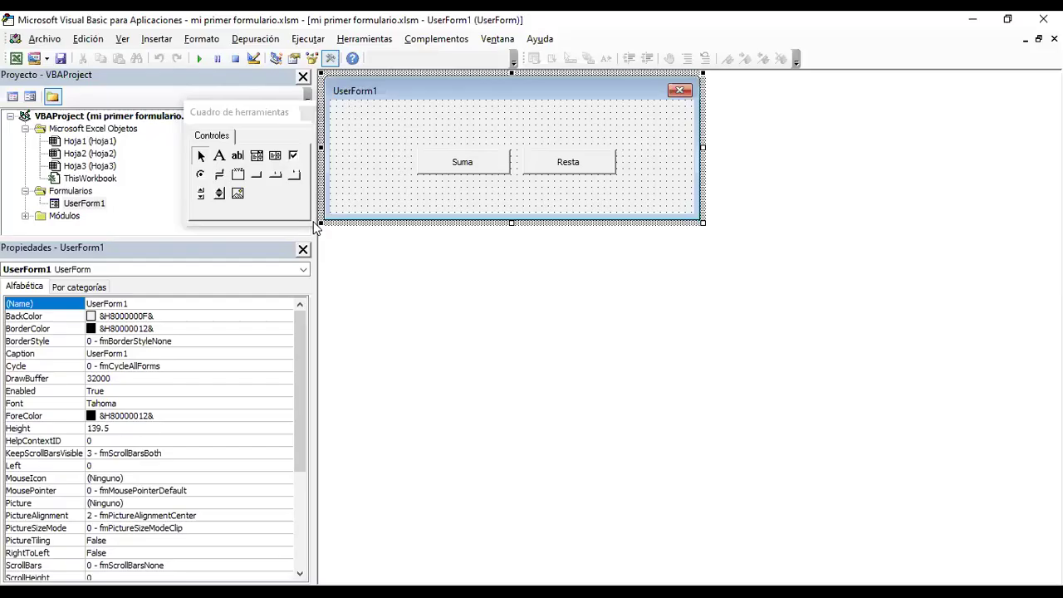
pyautogui.doubleClick(498, 162)
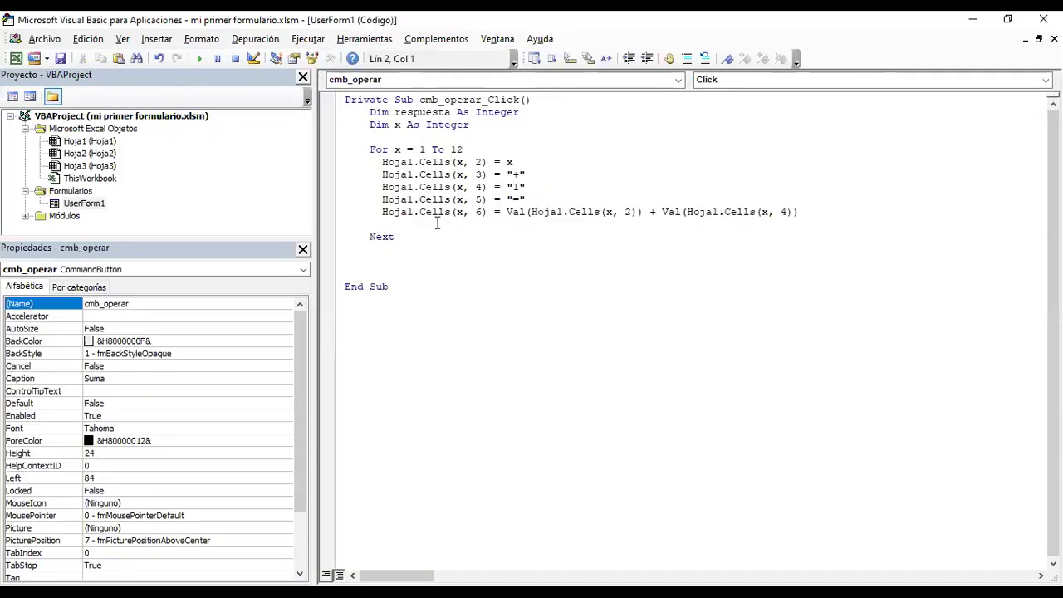
pyautogui.click(402, 224)
pyautogui.press('BackSpace')
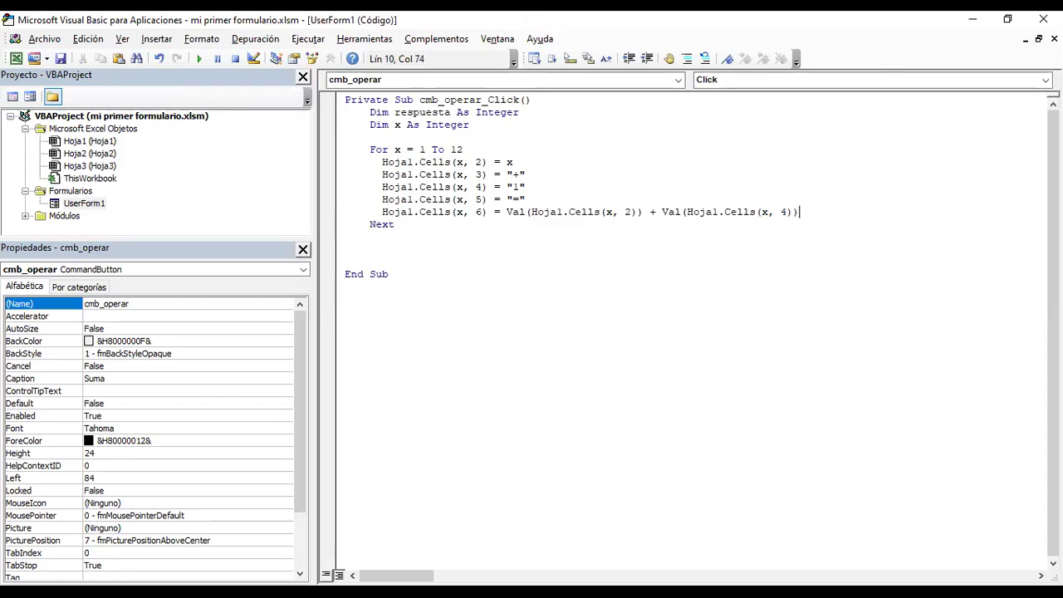
pyautogui.hotkey('alt', 'F11')
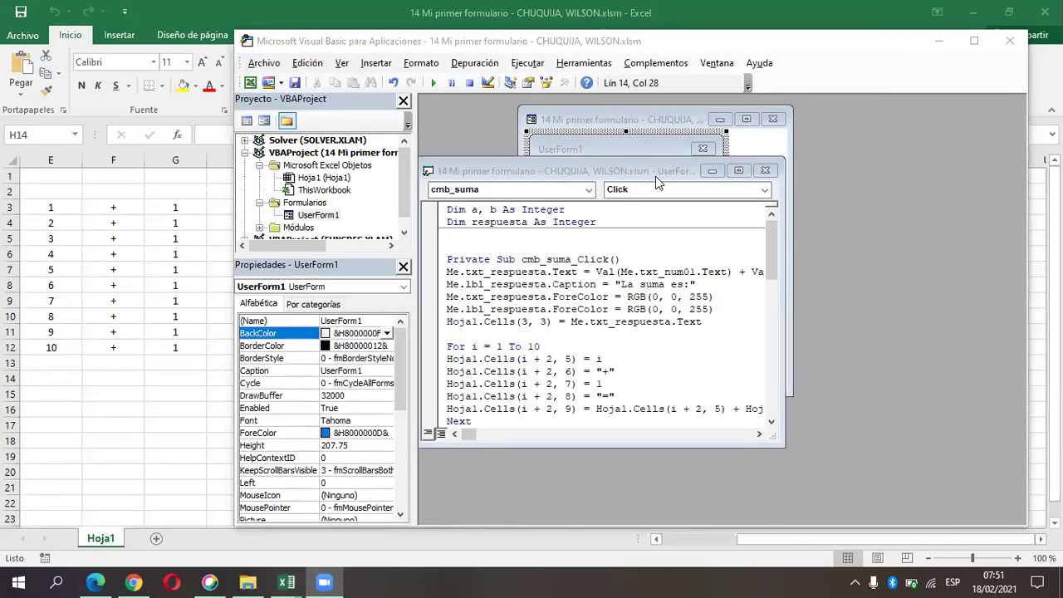
# - Point out the caption line and the long sum line in the participant's code
pyautogui.click(655, 175)
pyautogui.moveTo(645, 172); pyautogui.dragTo(640, 189)
pyautogui.click(570, 302)
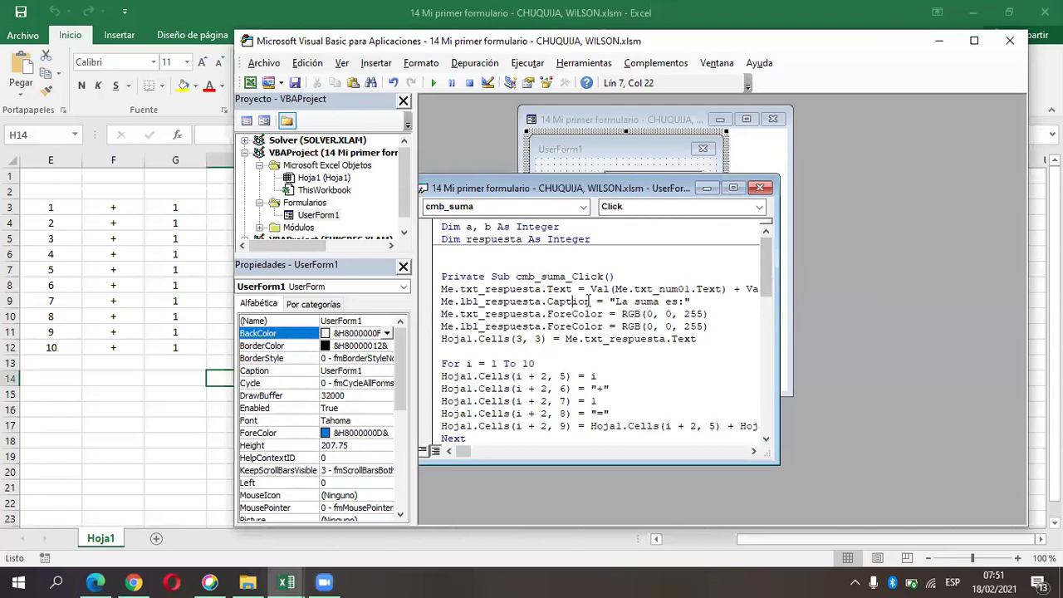
pyautogui.moveTo(442, 289); pyautogui.dragTo(725, 289)
pyautogui.moveTo(591, 289)
pyautogui.mouseDown()
pyautogui.moveTo(758, 289)
pyautogui.moveTo(725, 289)
pyautogui.mouseUp()
pyautogui.moveTo(472, 450); pyautogui.dragTo(462, 450)
# - Open a blank first line in cmb_suma_Click and copy Dim a, b As Integer onto it
pyautogui.click(479, 227)
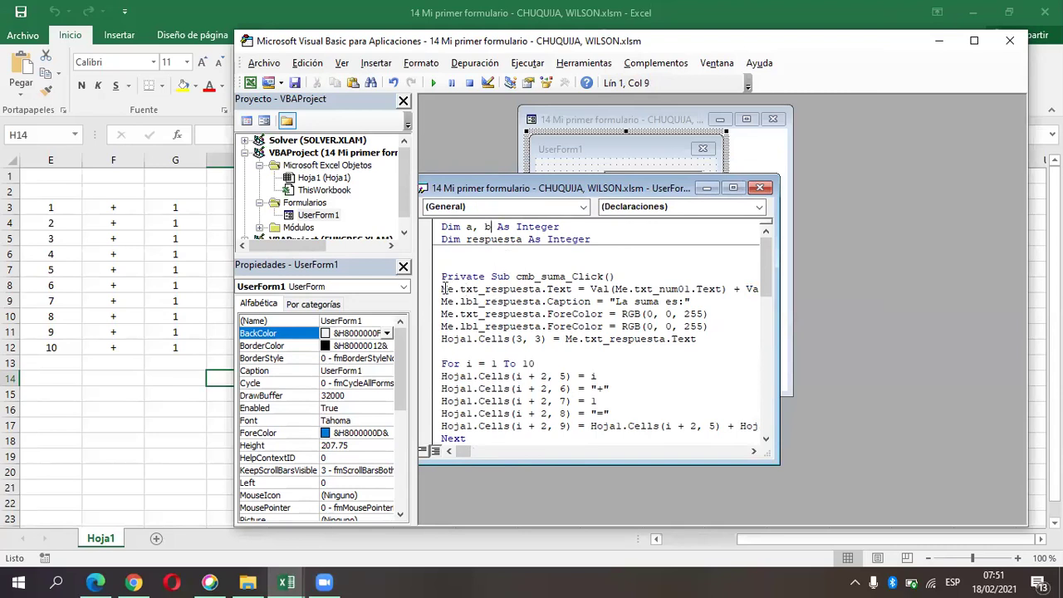
pyautogui.press('Return')
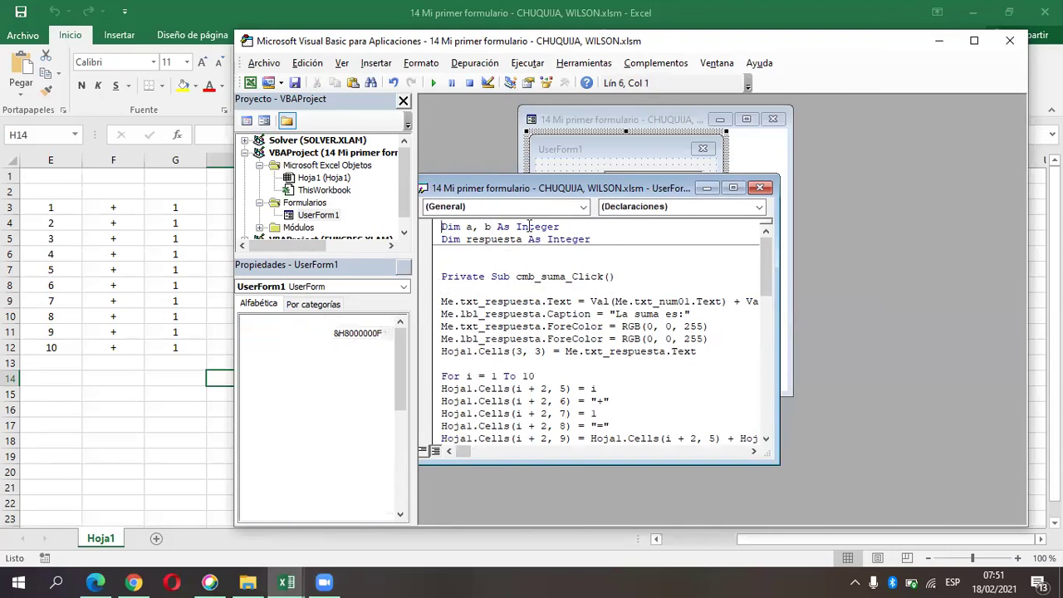
pyautogui.moveTo(443, 226); pyautogui.dragTo(568, 226)
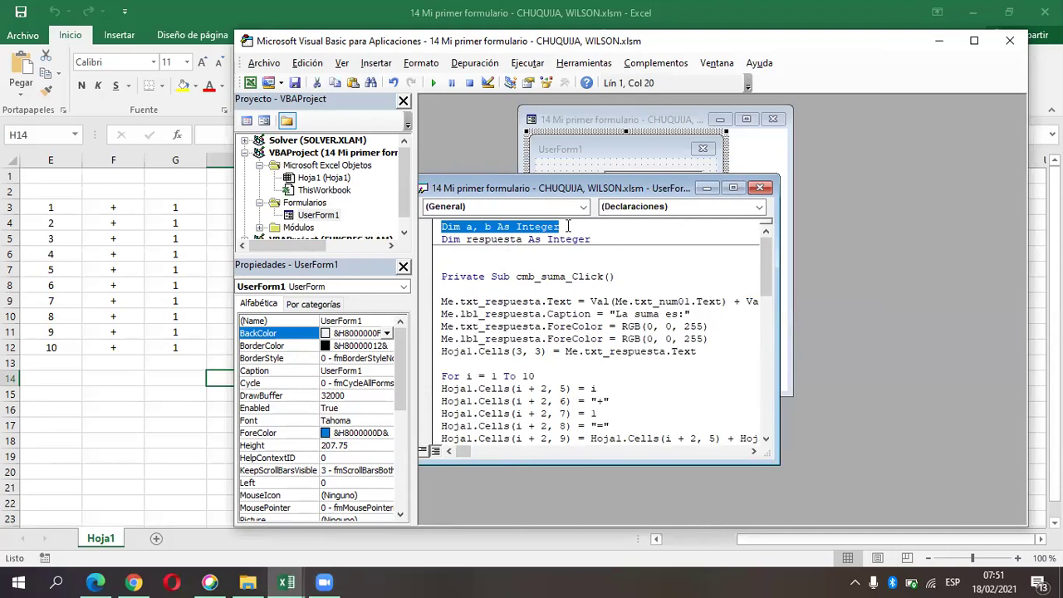
pyautogui.click(493, 290)
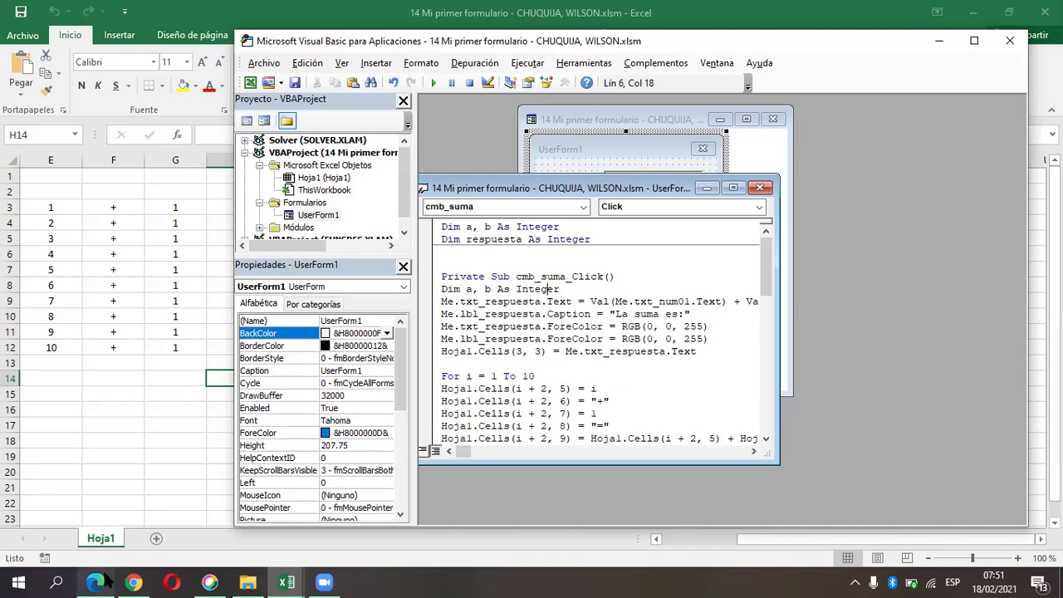
pyautogui.moveTo(286, 582)
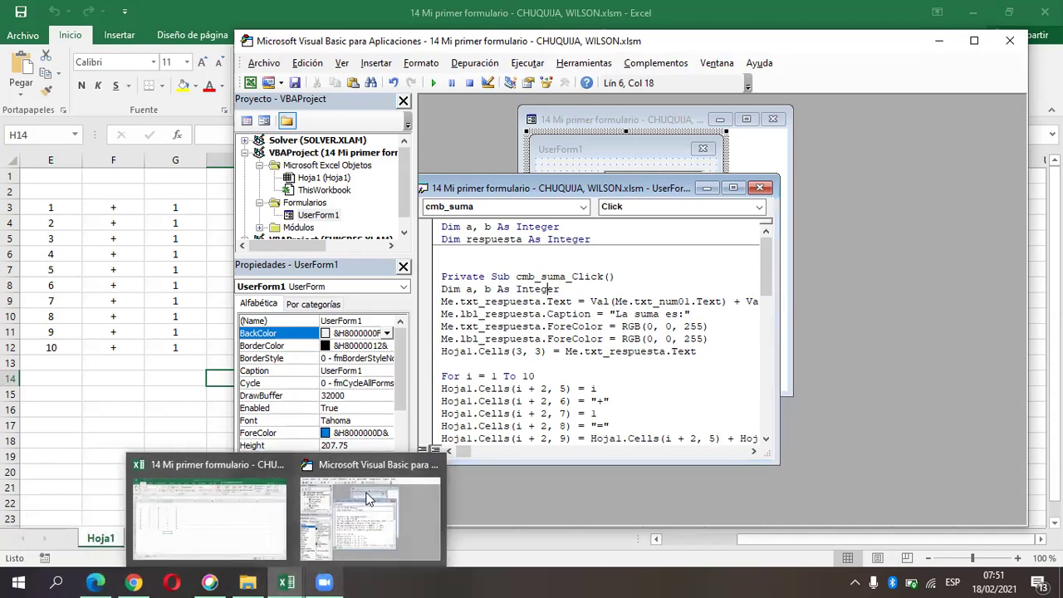
pyautogui.click(207, 515)
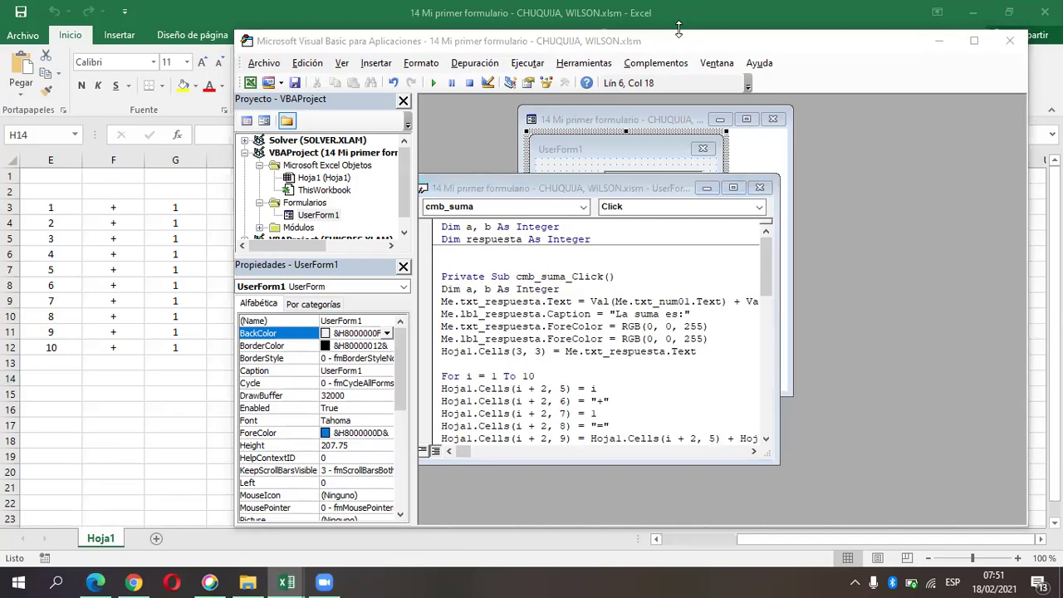